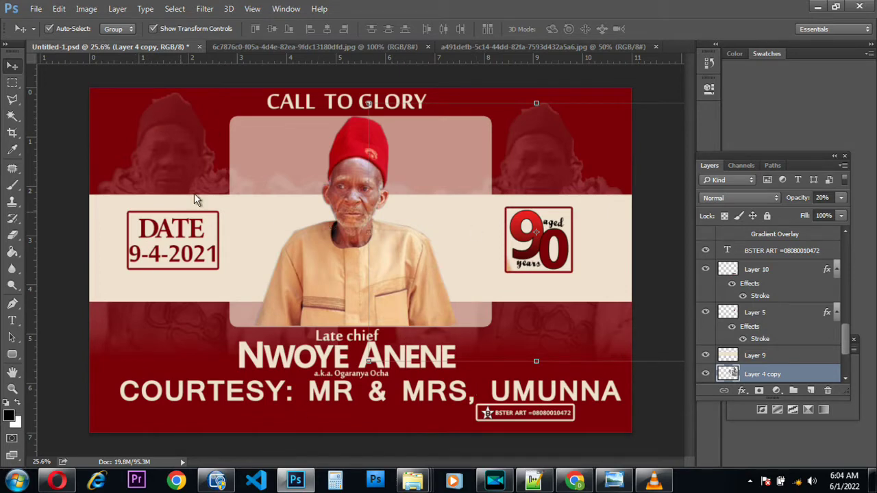
Switch to the reference photo of the stacked maroon printed tote bags
left_click(294, 48)
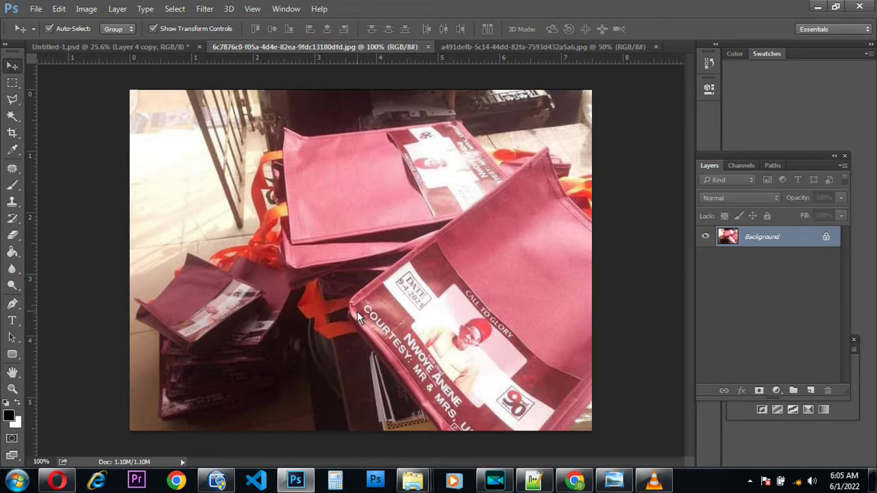
Close the Untitled-1 design without saving, then close the bag photo tabs
left_click(197, 46)
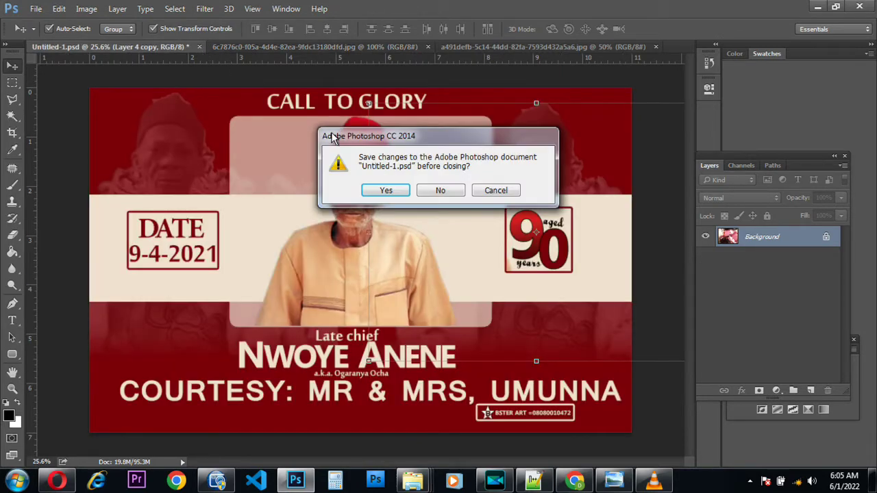
left_click(432, 195)
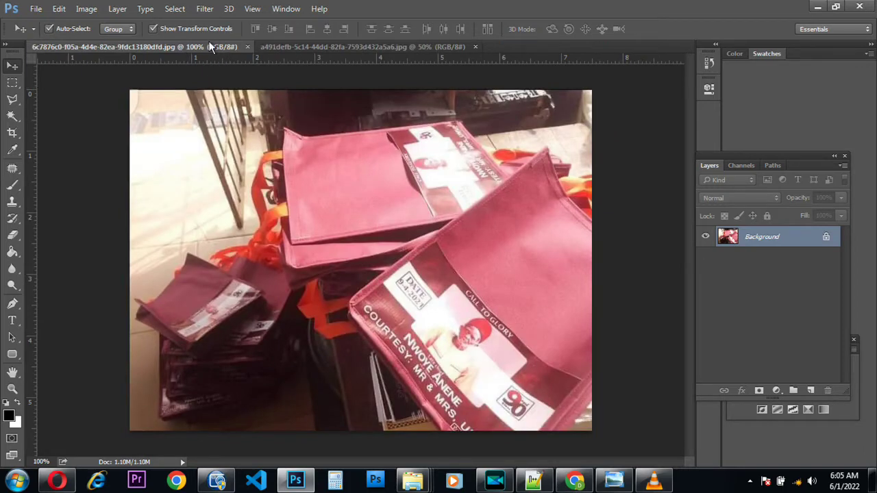
left_click(247, 47)
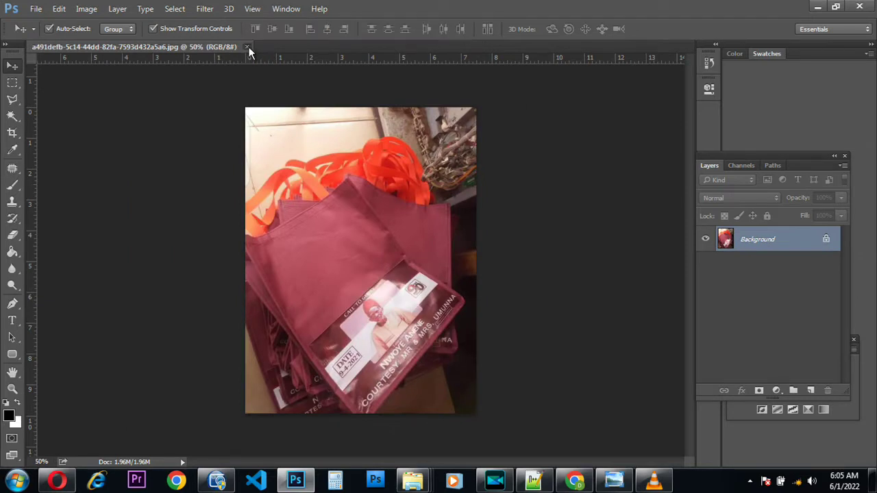
left_click(248, 46)
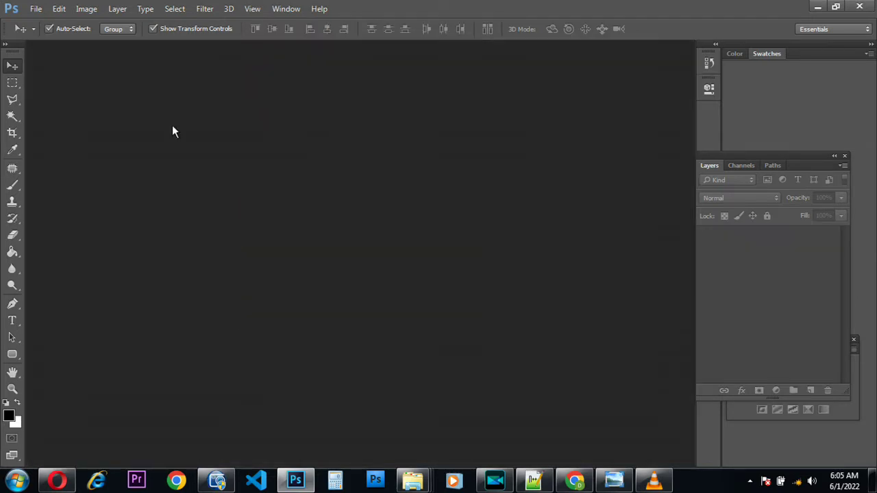
Create a new document 11 inches wide by 7 inches tall at 300 pixels/inch
key("ctrl+n")
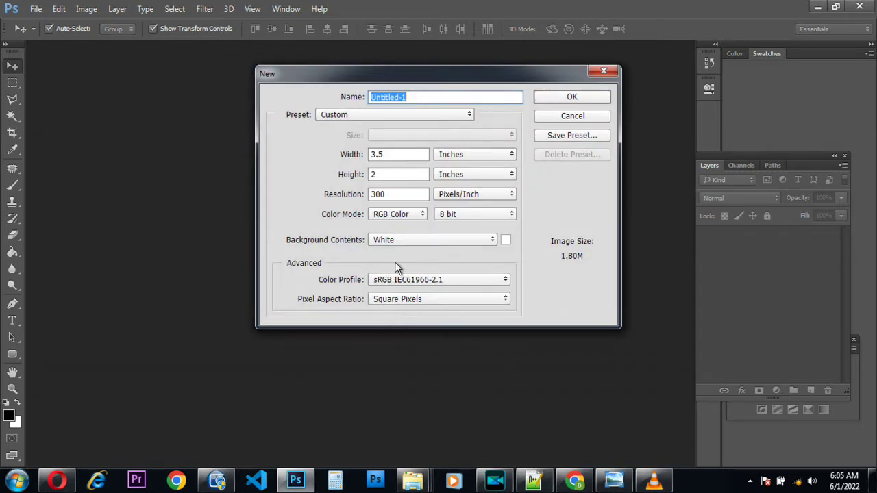
left_click(471, 159)
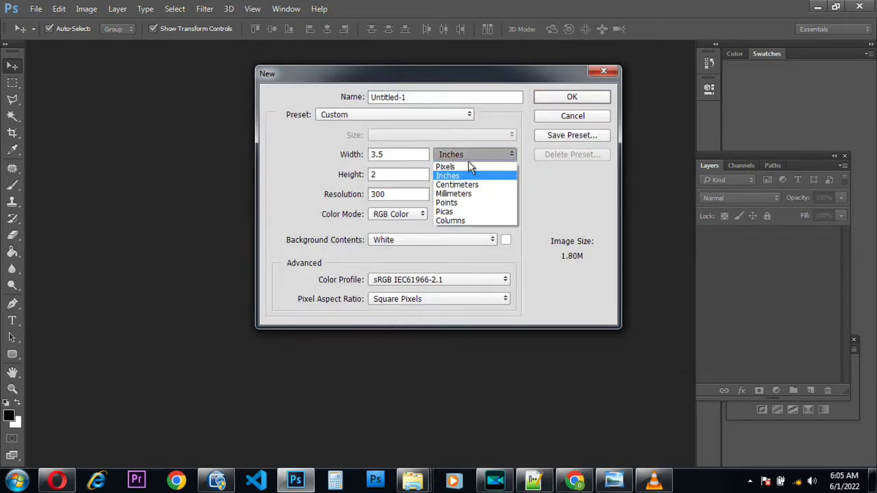
left_click(470, 174)
left_click_drag(392, 158, 342, 158)
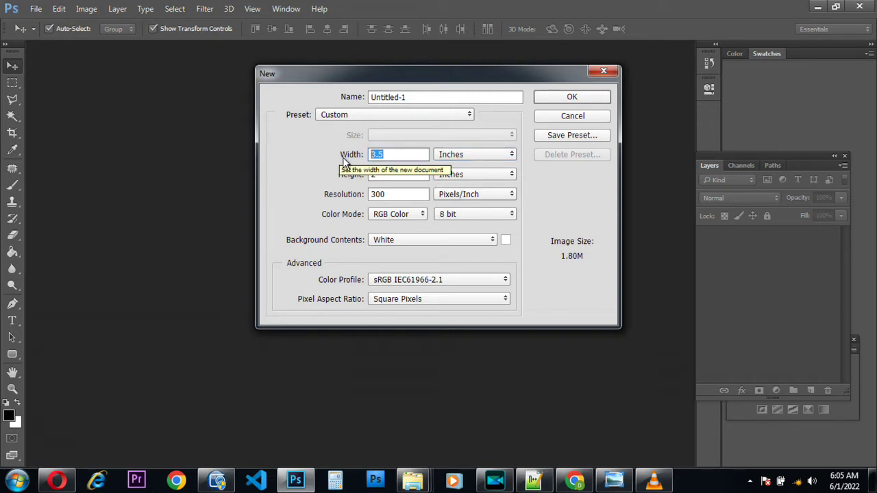
type("11")
key("Tab")
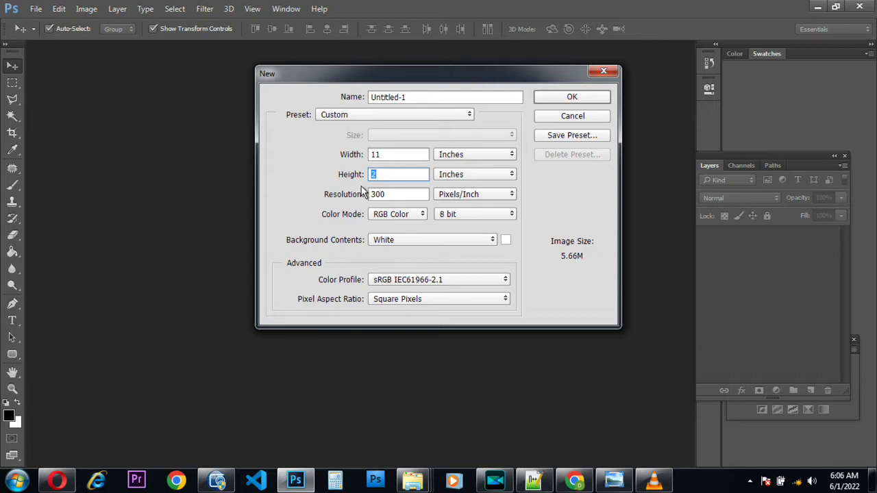
type("7")
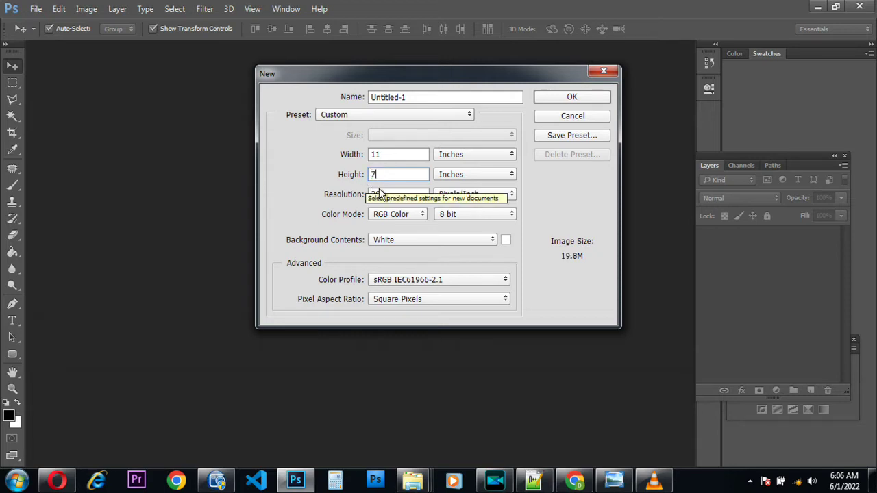
left_click(568, 99)
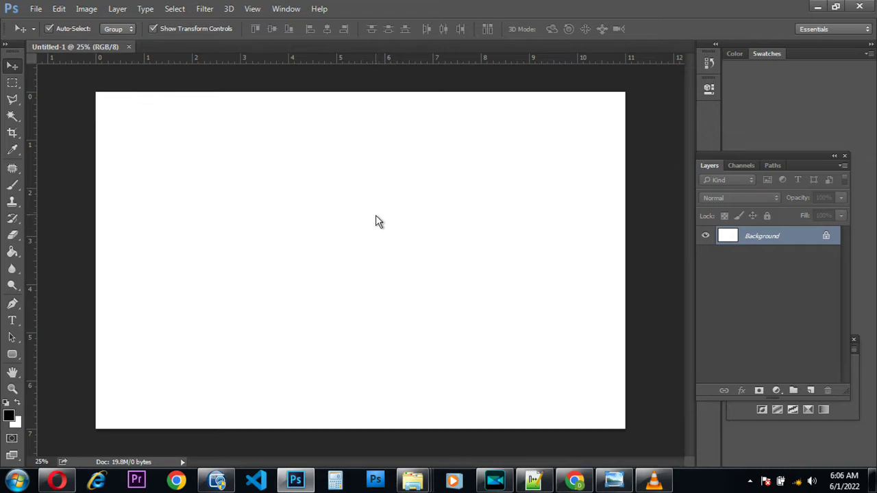
Minimize Photoshop and bring up a Windows Explorer window from the taskbar
left_click(817, 7)
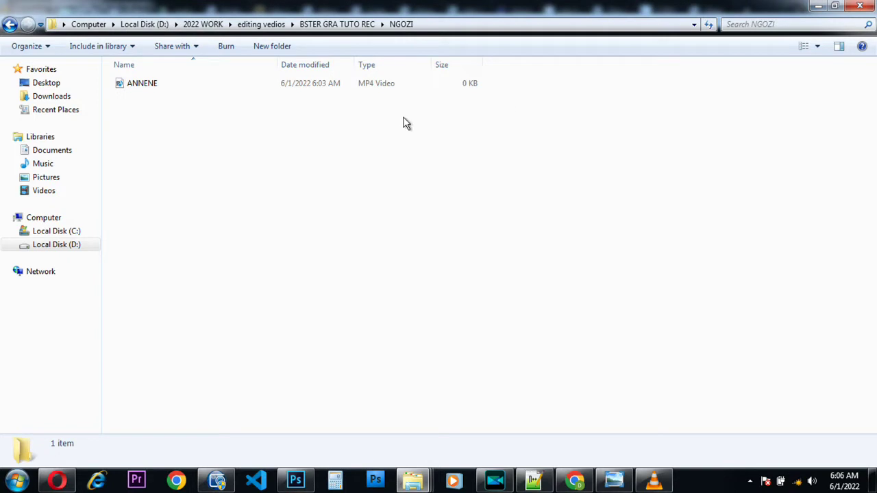
left_click(817, 6)
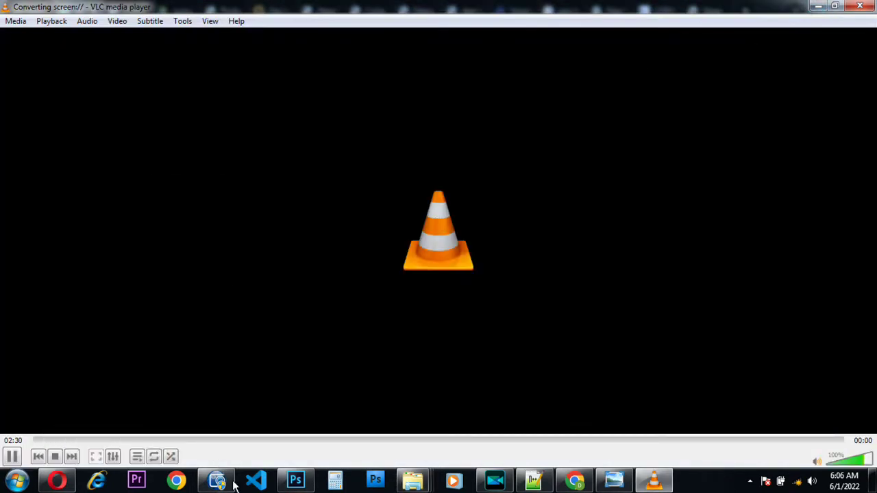
left_click(408, 482)
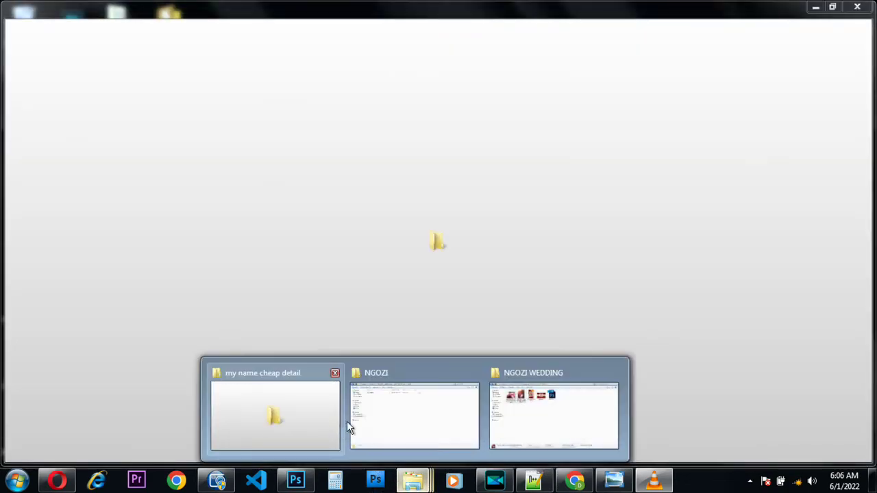
mouse_move(394, 420)
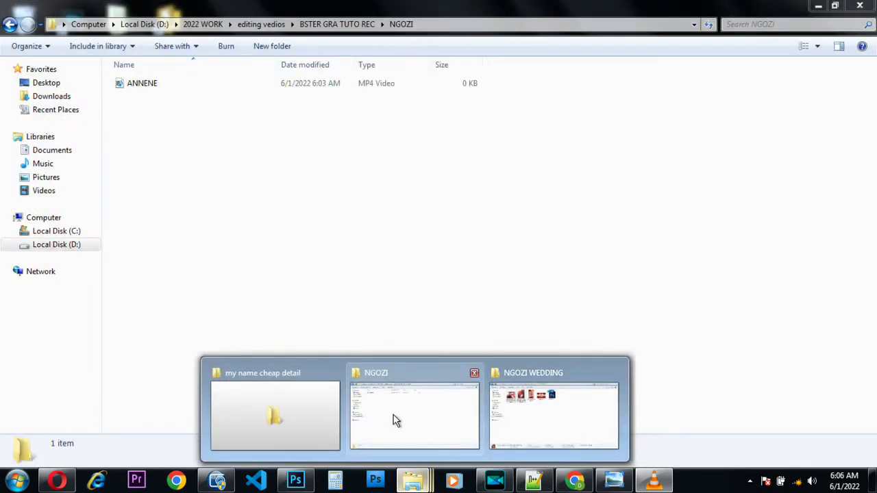
mouse_move(570, 413)
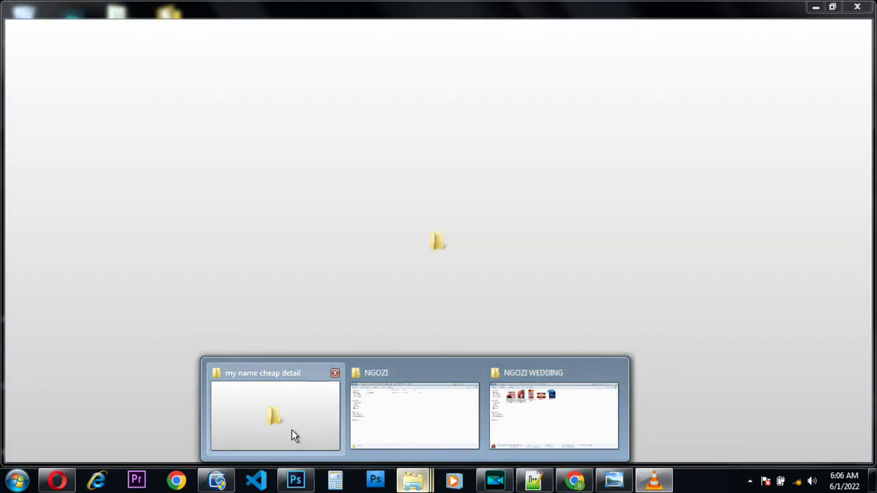
left_click(292, 435)
left_click(71, 247)
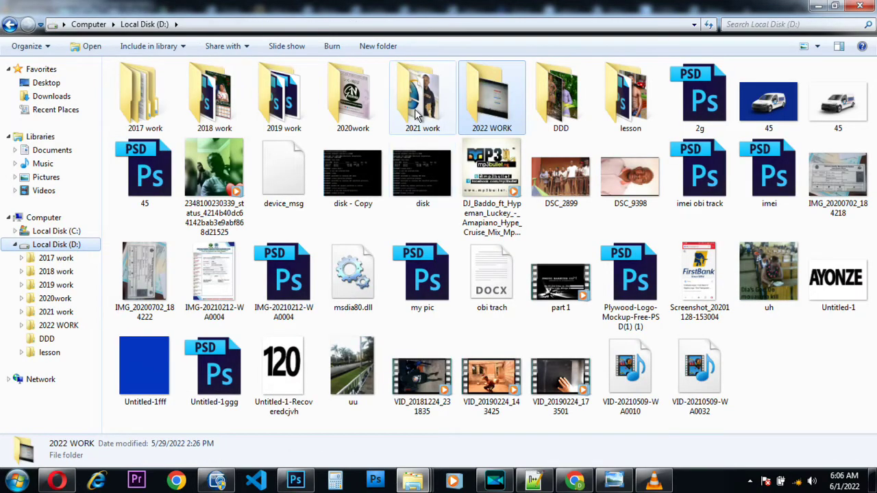
double_click(416, 116)
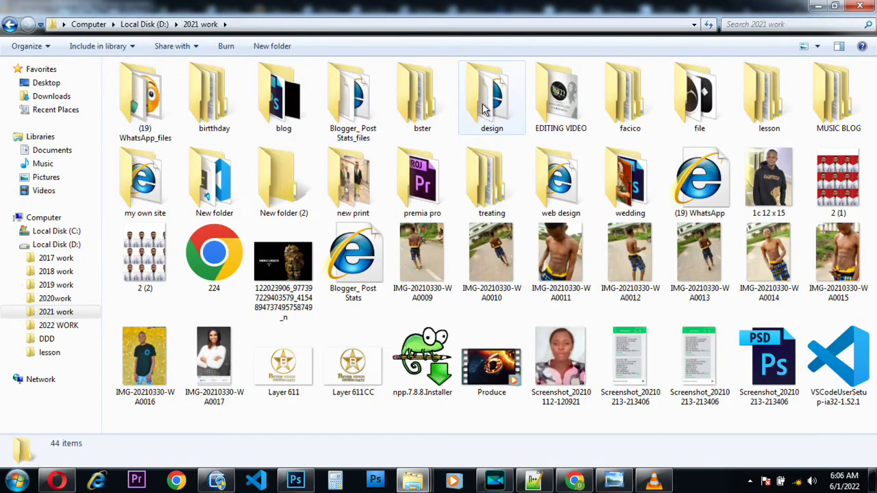
double_click(484, 110)
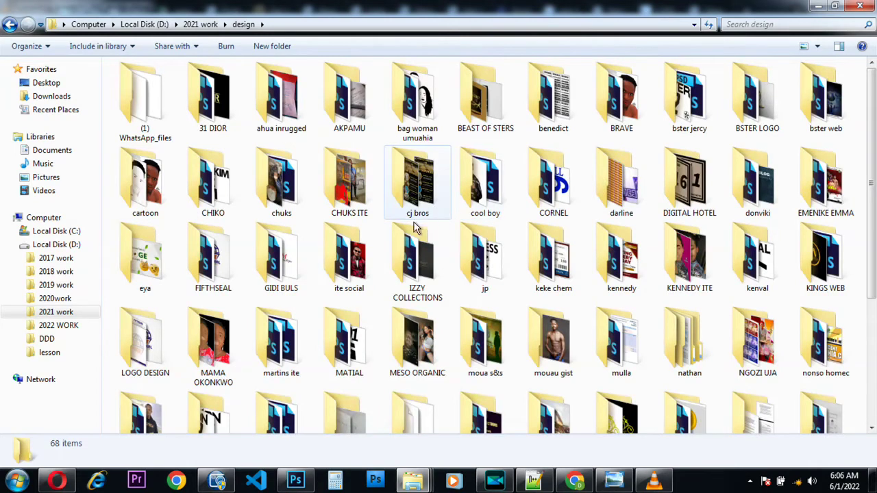
left_click(760, 334)
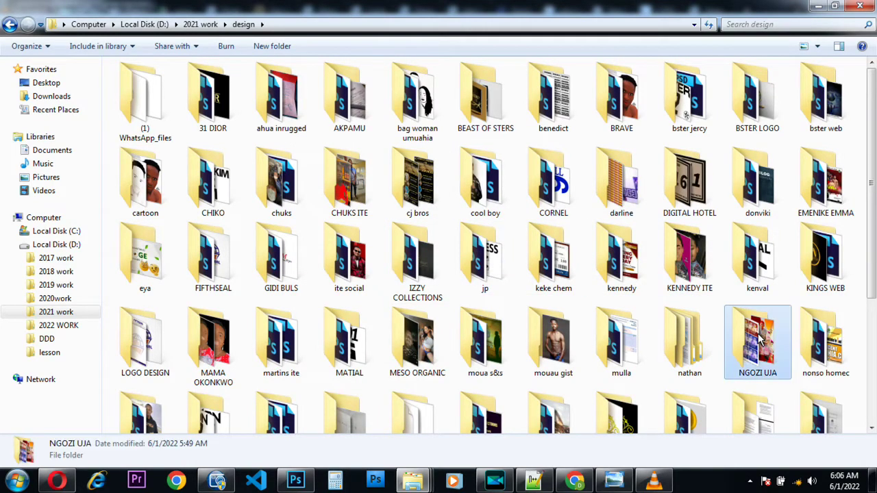
double_click(759, 335)
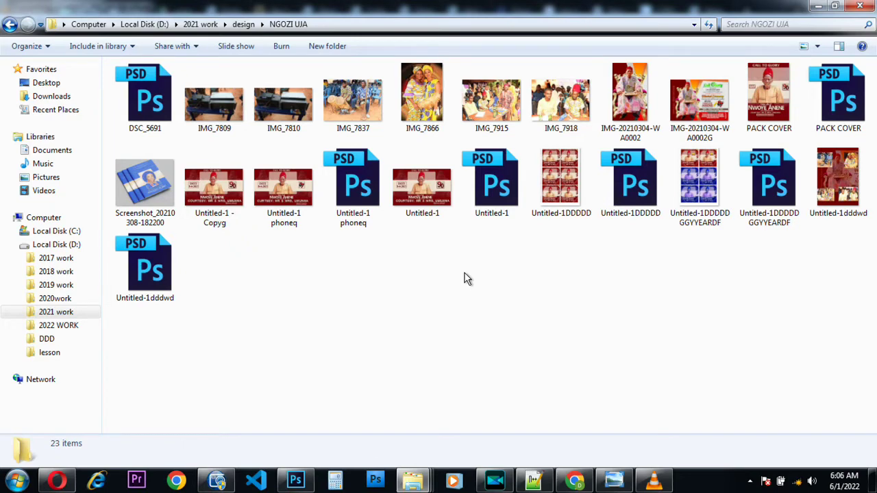
Open DSC_5691.psd in Photoshop and compare it with Untitled-1, ending on Untitled-1
double_click(151, 101)
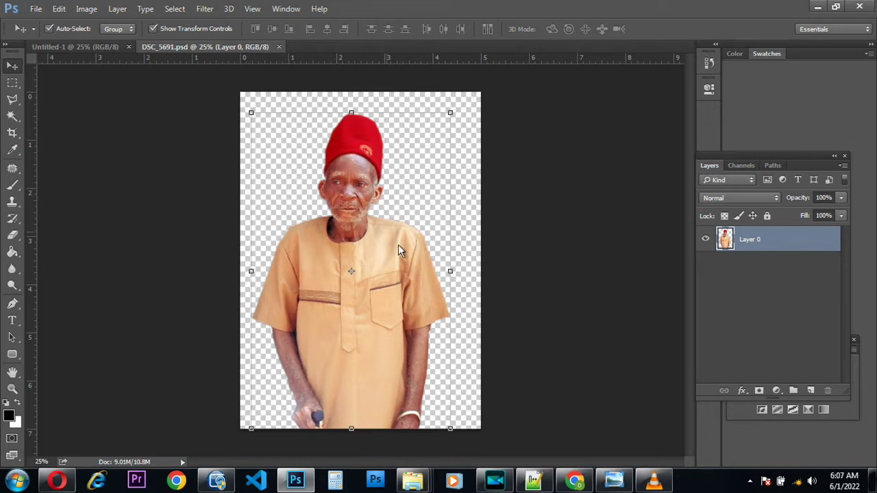
left_click(89, 48)
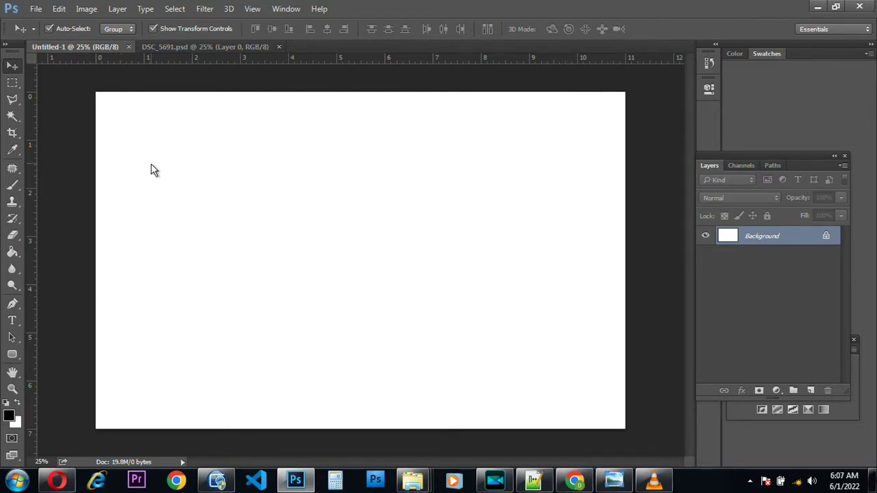
left_click(231, 49)
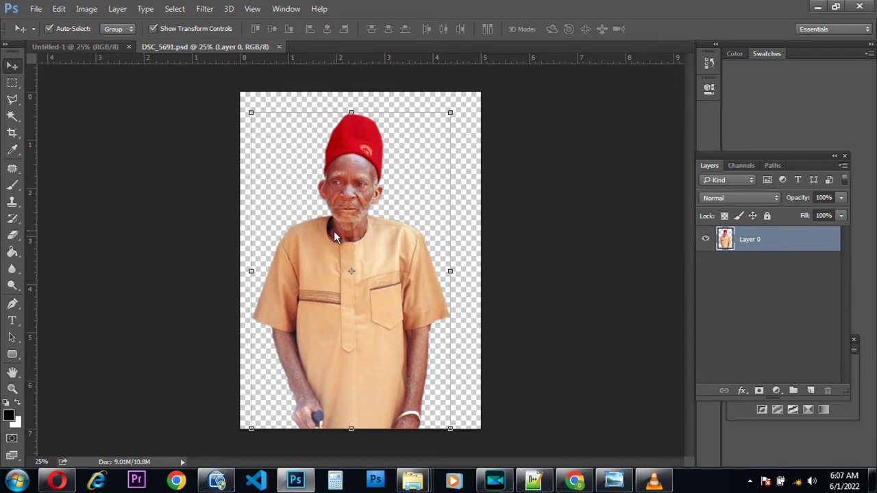
left_click(79, 48)
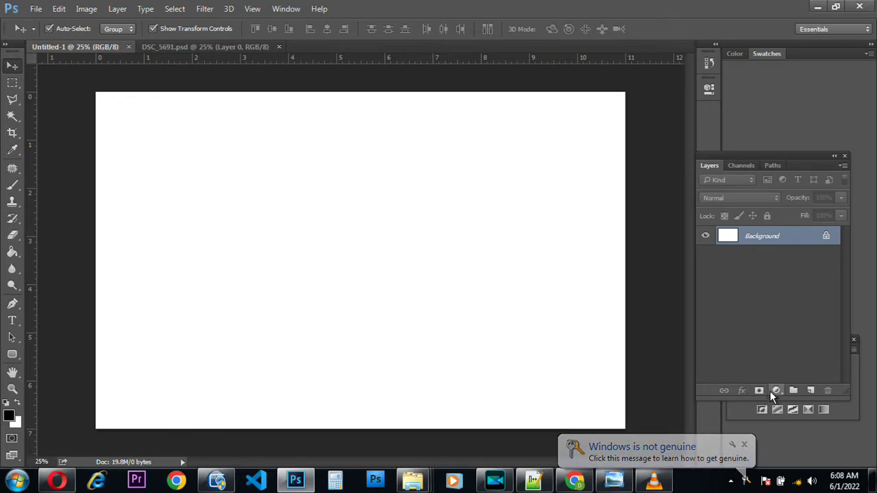
Add a Solid Color fill layer in dark red #7d0202 over the white background
left_click(775, 391)
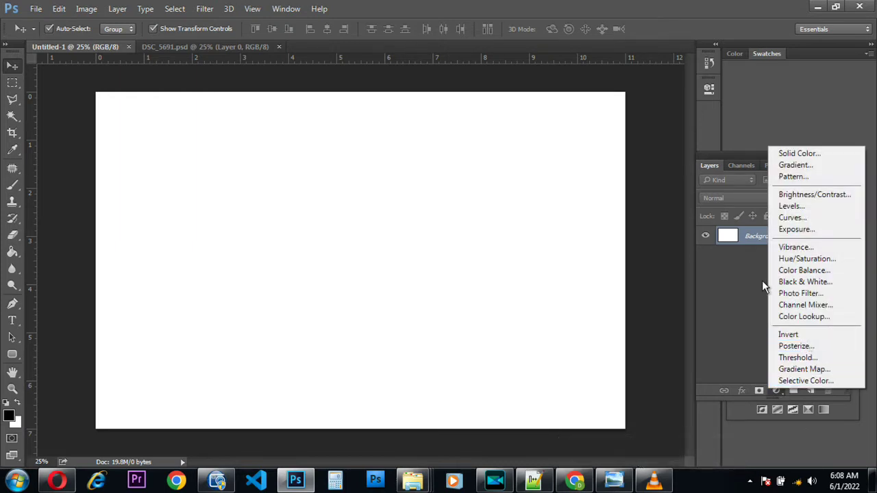
left_click(804, 158)
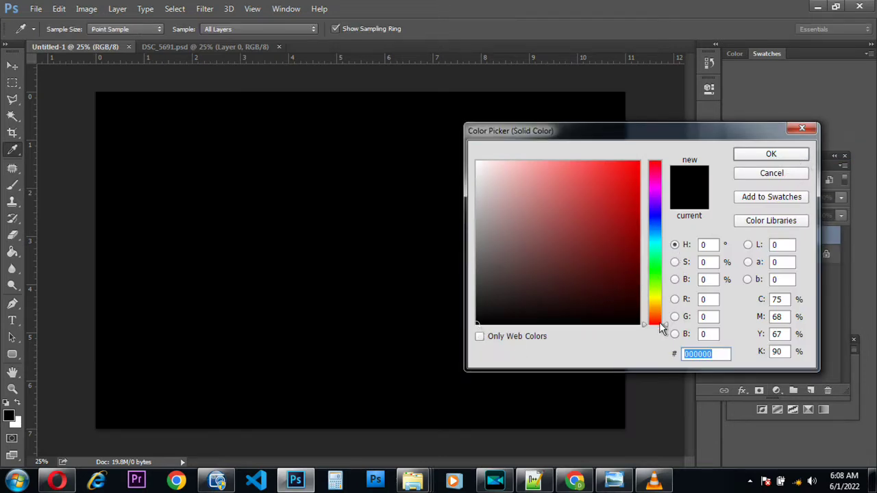
left_click(633, 255)
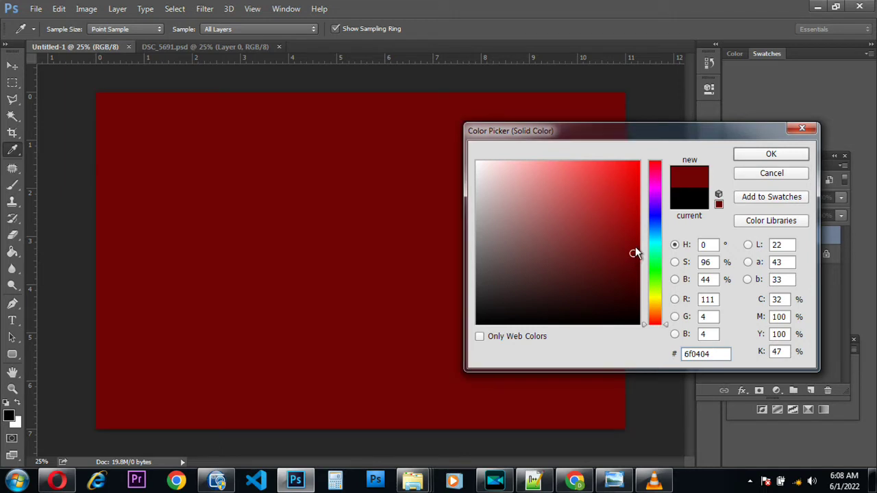
left_click(635, 245)
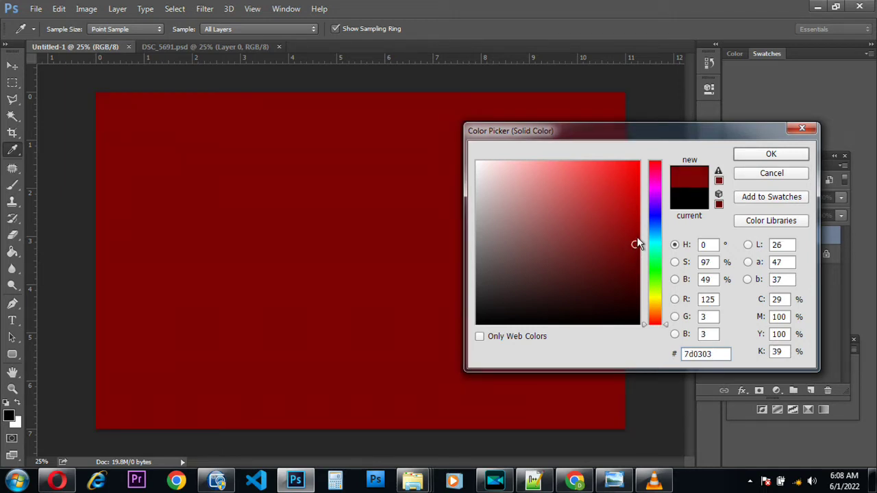
left_click(637, 246)
left_click(770, 158)
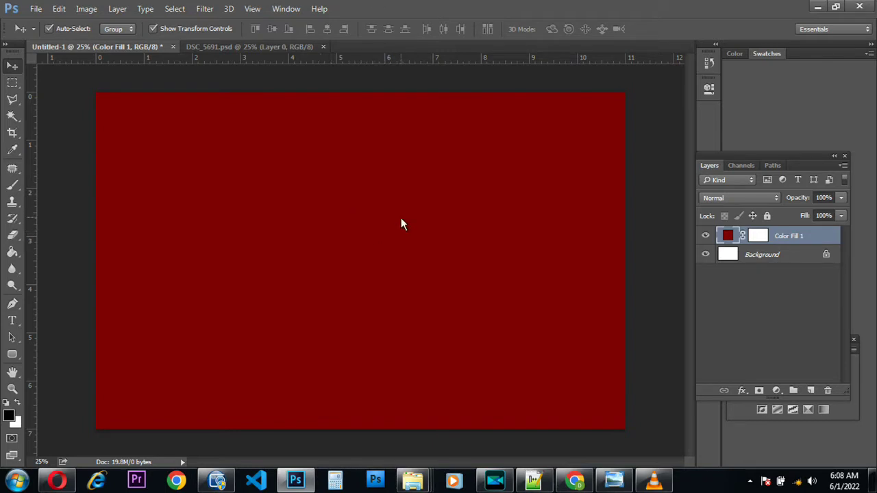
Drag the cut-out man from DSC_5691.psd onto the red canvas as Layer 1 and lower it
left_click(260, 47)
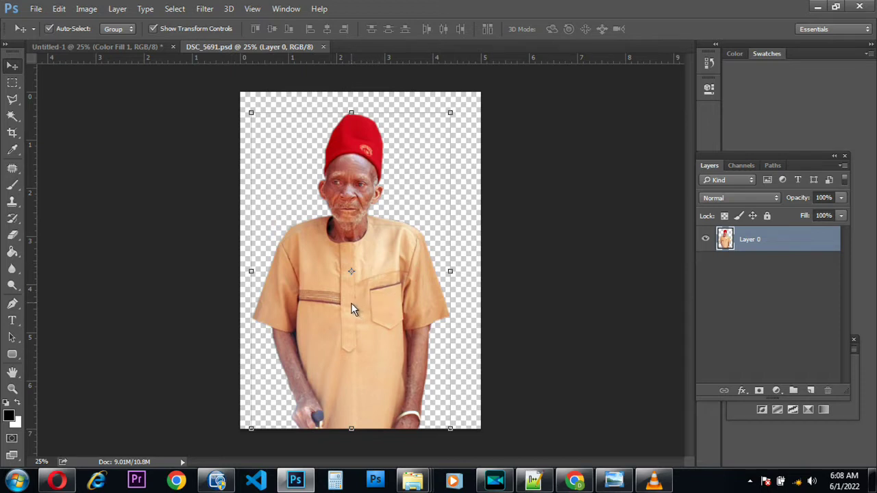
left_click_drag(353, 304, 172, 92)
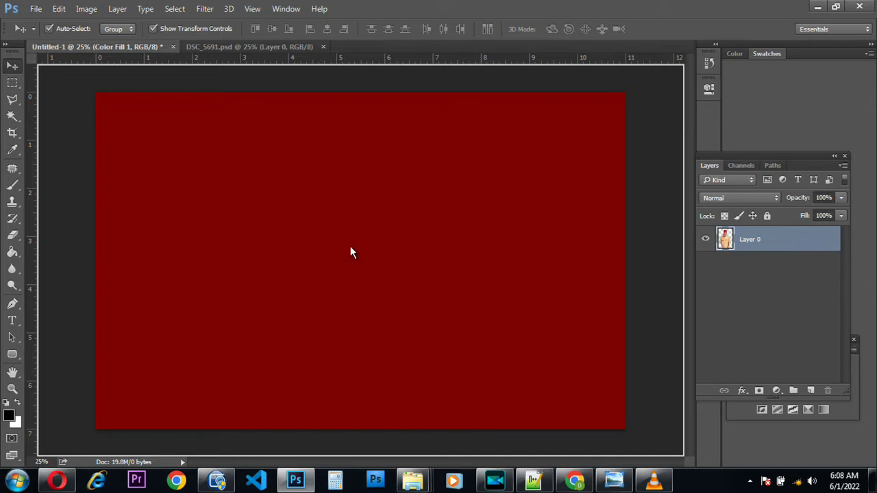
left_click_drag(350, 246, 351, 246)
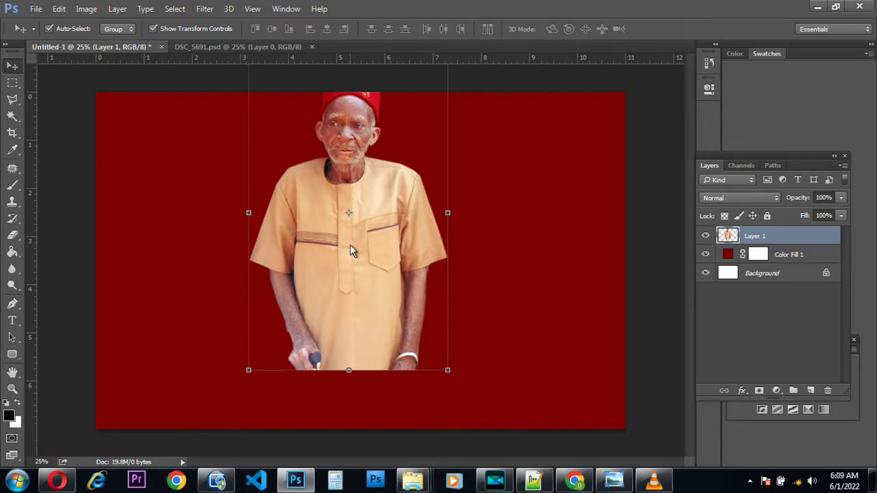
left_click_drag(371, 225, 374, 273)
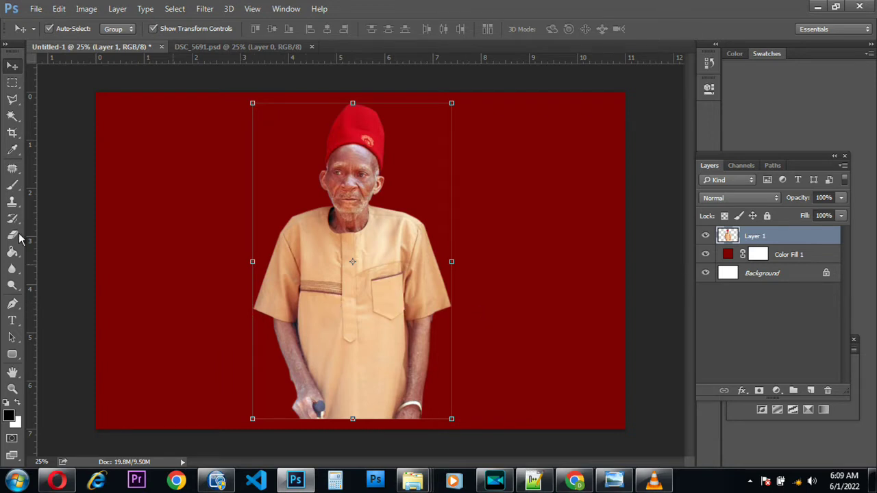
left_click(12, 84)
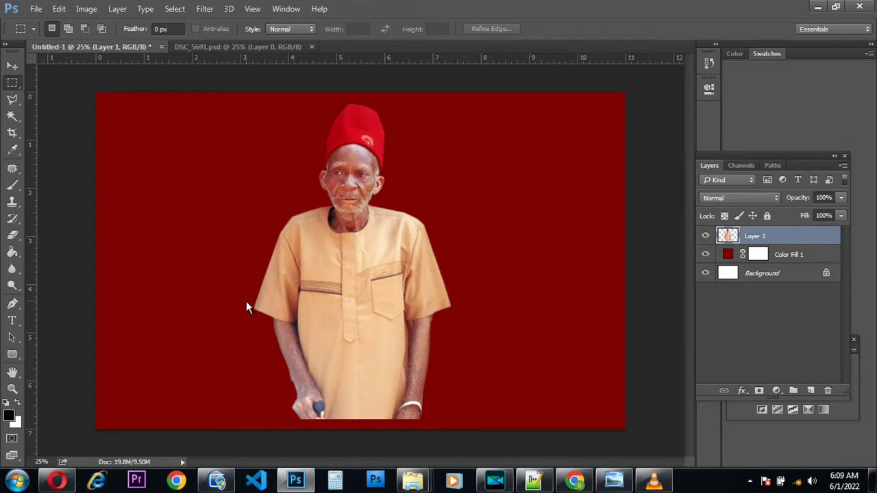
Delete the lower half of the portrait with a rectangular selection, then deselect
left_click_drag(247, 302, 493, 429)
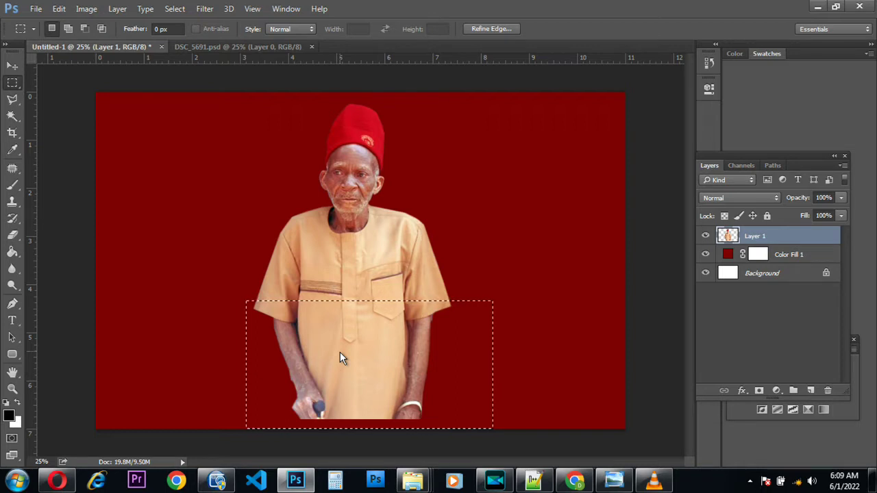
key("Delete")
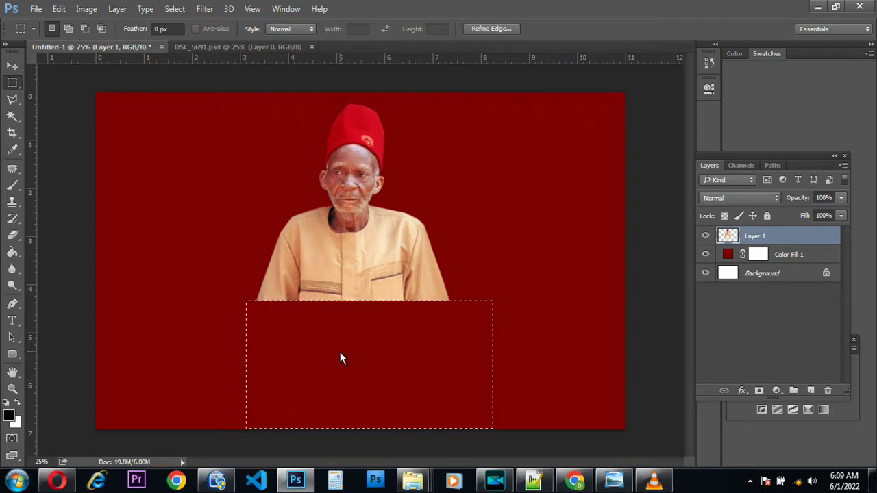
right_click(370, 286)
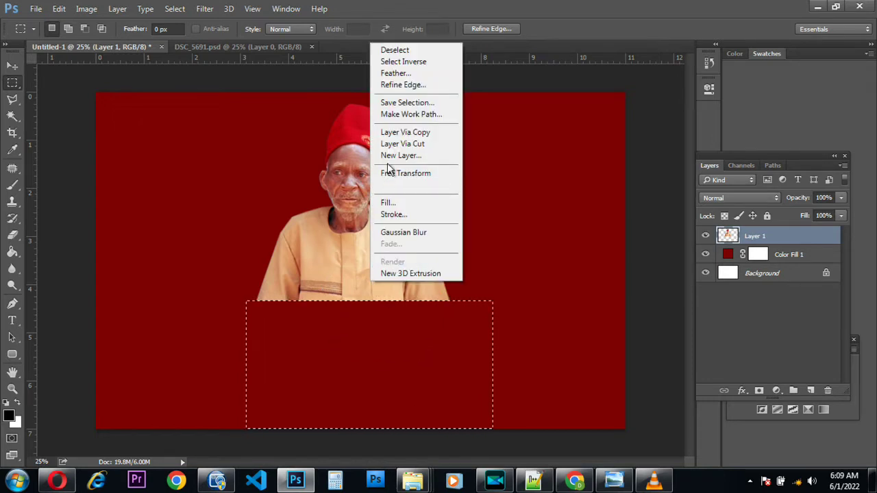
left_click(401, 53)
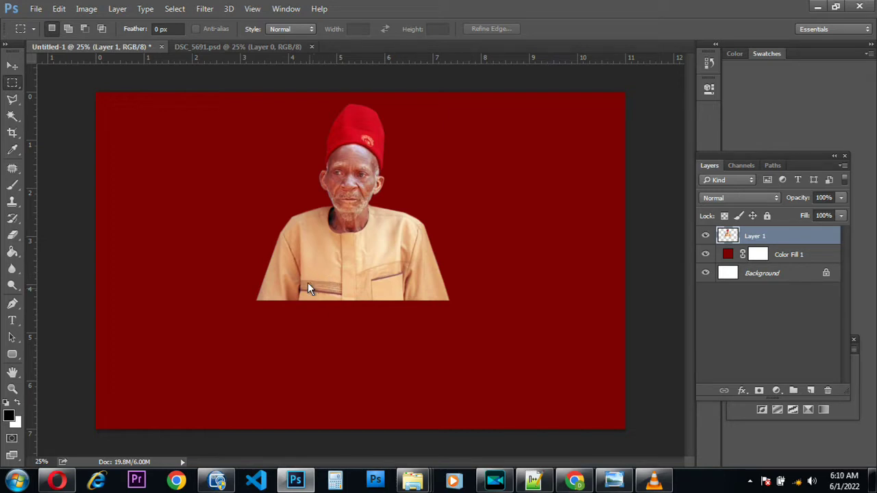
Push the portrait against the right edge and marquee an upper-middle rectangle for the text panel
left_click(12, 66)
left_click_drag(321, 248, 568, 320)
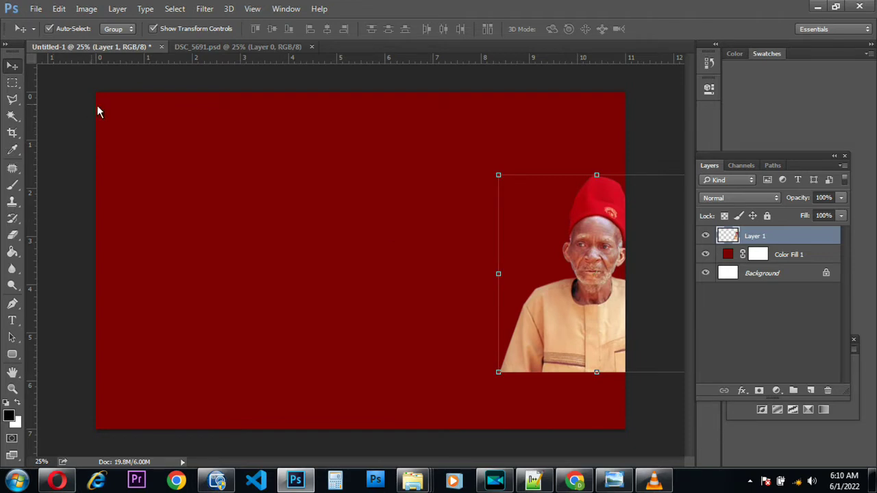
left_click(13, 83)
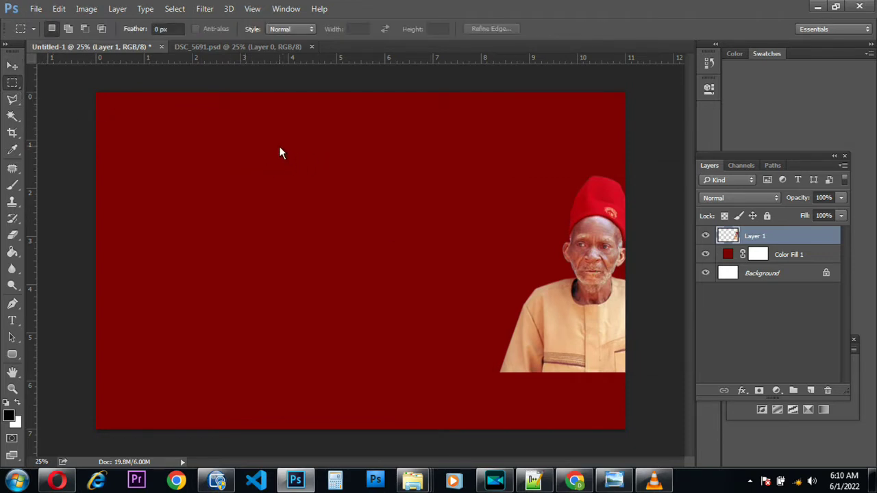
left_click_drag(277, 143, 473, 283)
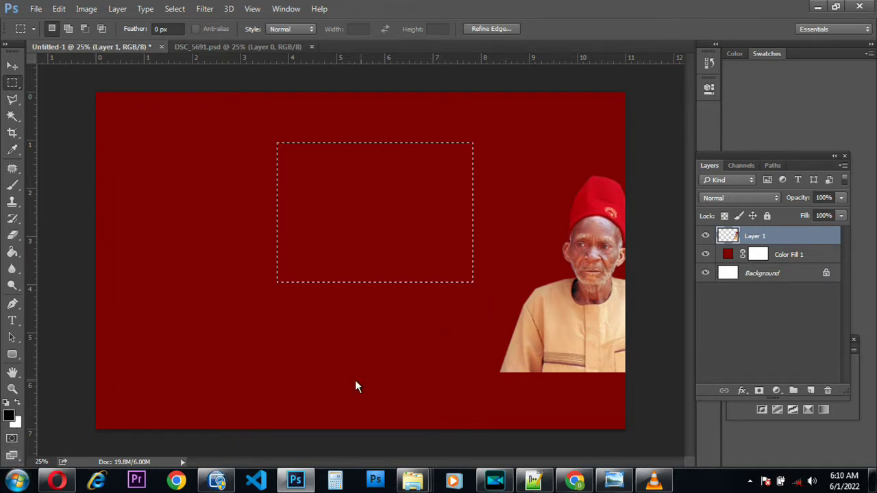
Fill the selection on a new Layer 2 with the robe's tan colour #e8b784
left_click(10, 416)
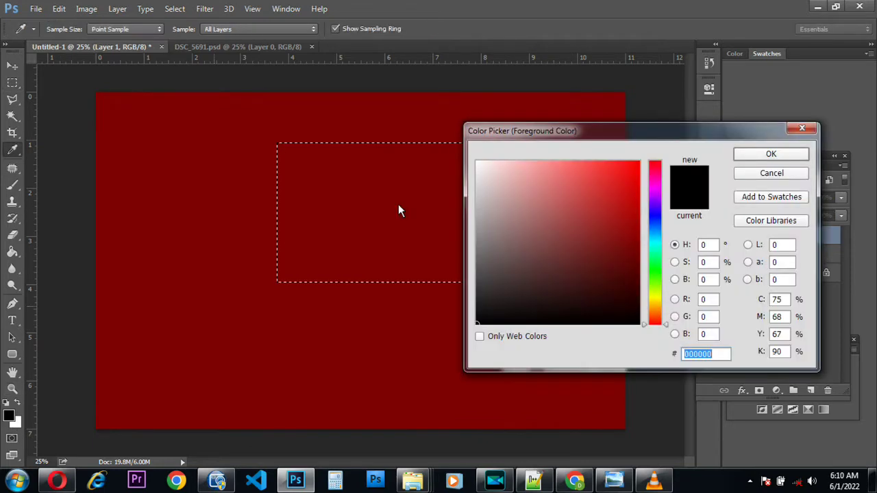
left_click_drag(610, 128, 285, 135)
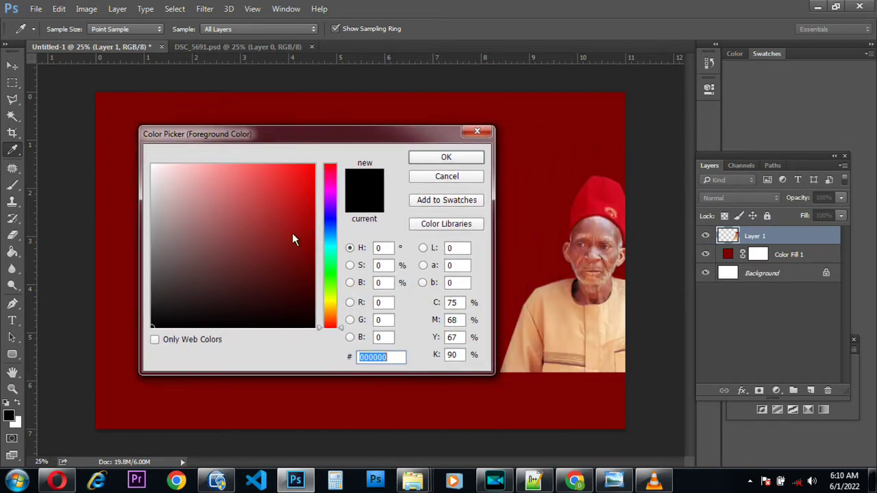
left_click(573, 346)
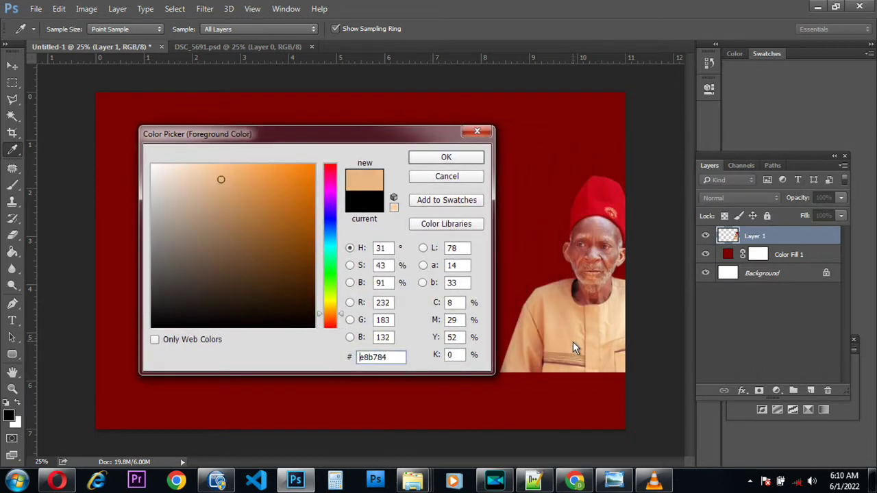
left_click(453, 157)
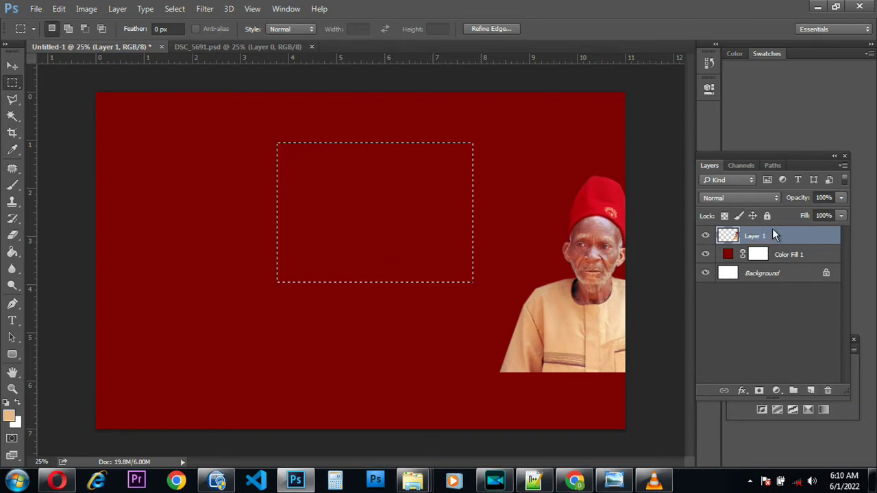
left_click(814, 390)
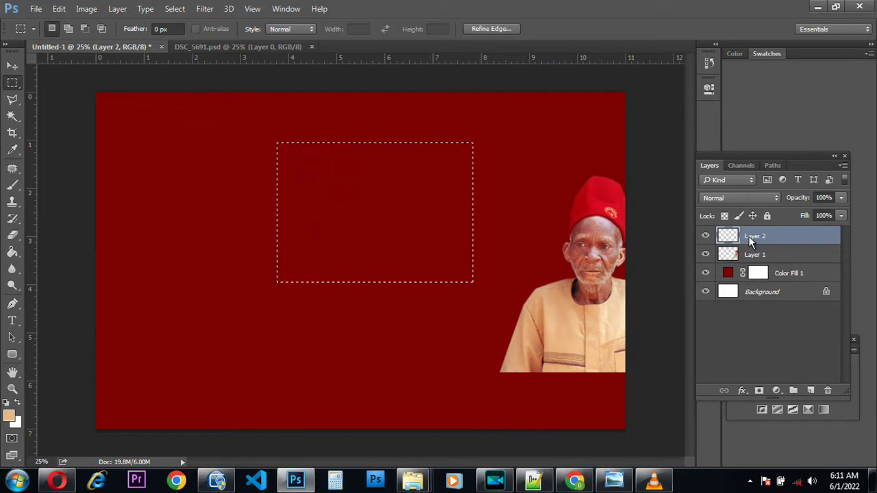
left_click(13, 252)
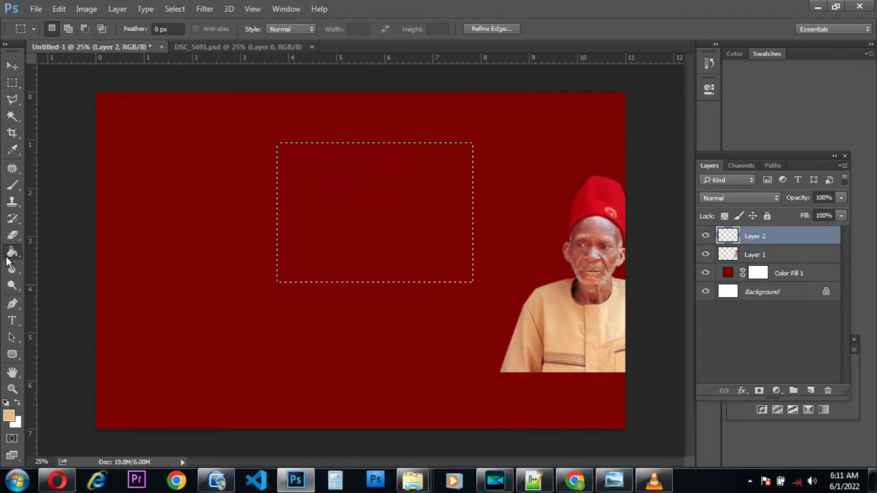
left_click(374, 217)
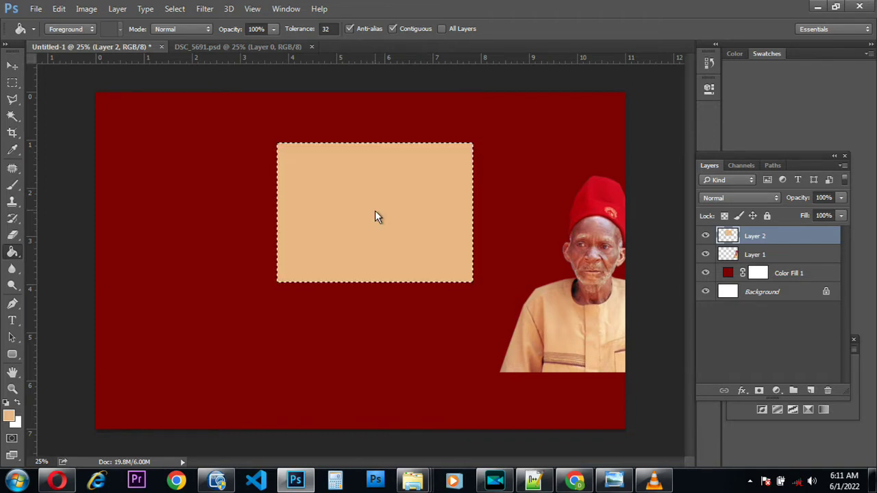
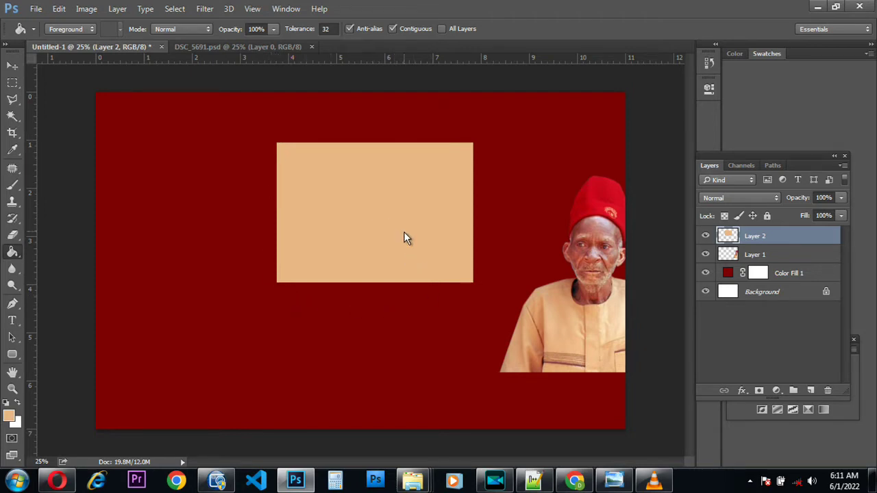
Add a 22 px peach Stroke effect to Layer 2 so the rectangle's corners look rounded
left_click(741, 392)
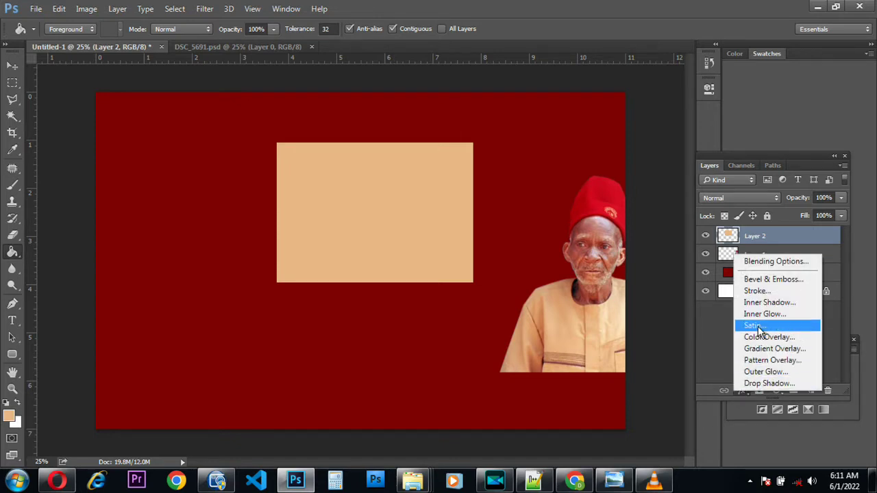
left_click(759, 292)
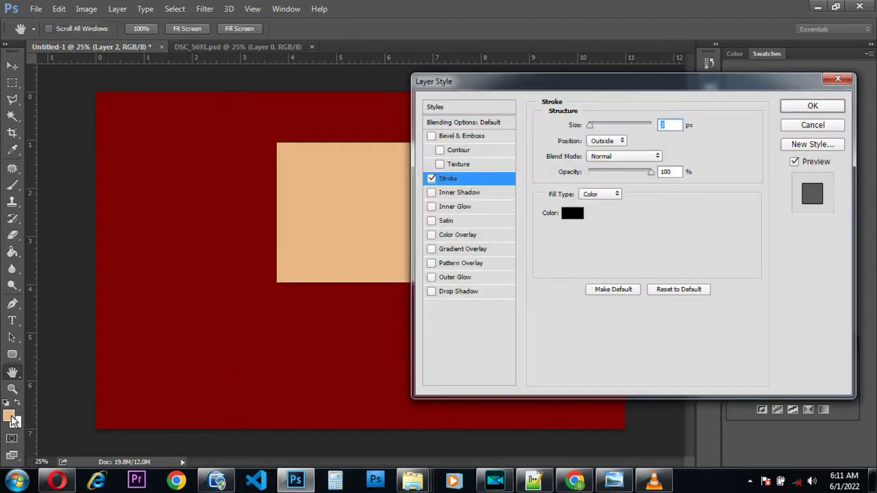
left_click(573, 213)
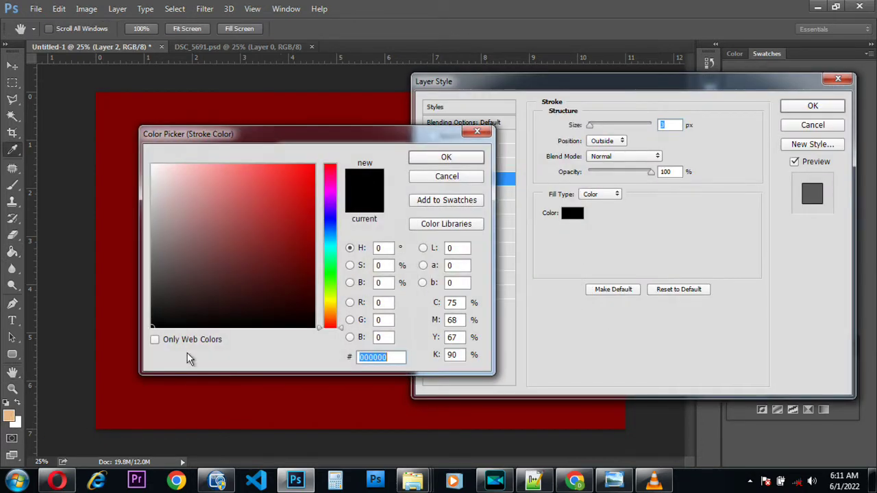
left_click(11, 418)
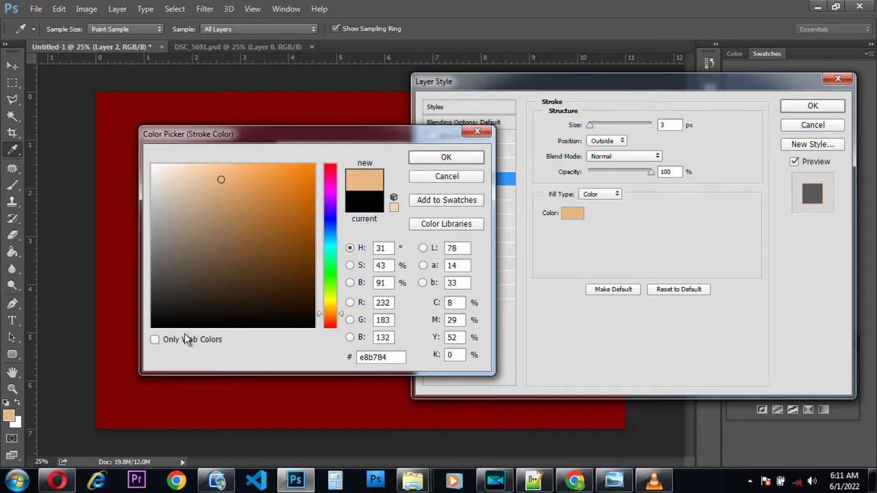
left_click(446, 157)
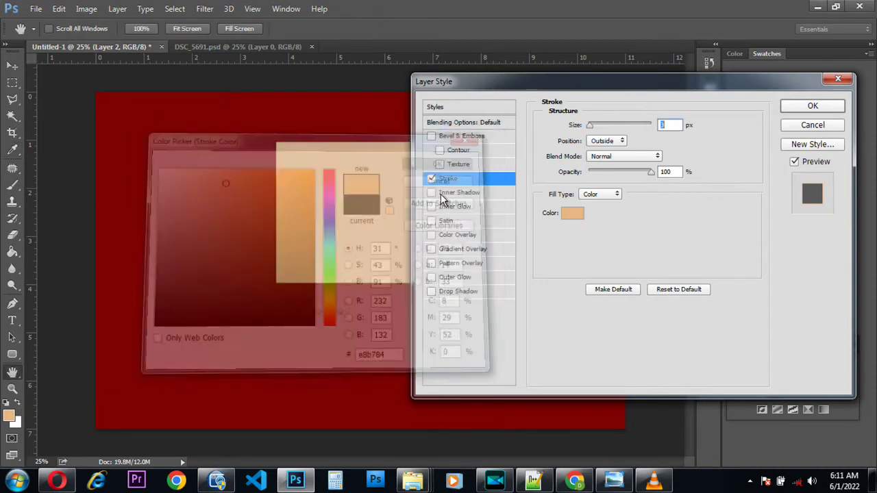
key("Up")
key("Up")
key("Up")
key("Up")
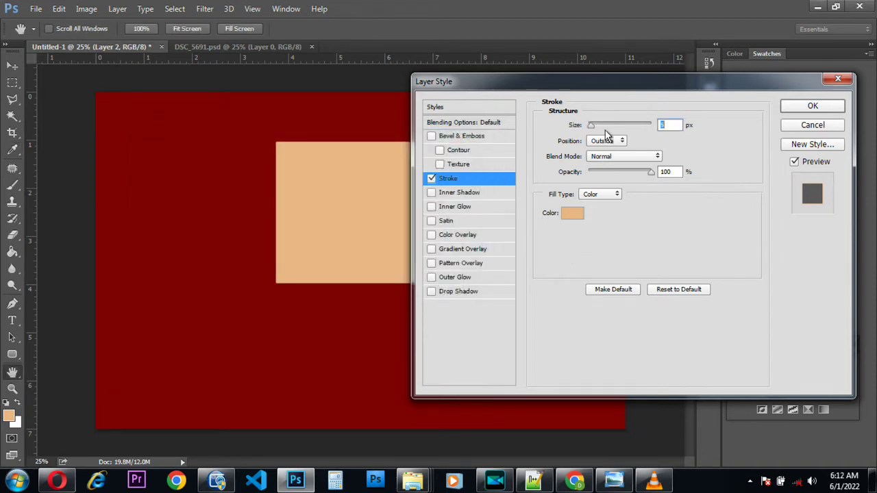
key("Up")
key("Up")
key("Up")
key("Up")
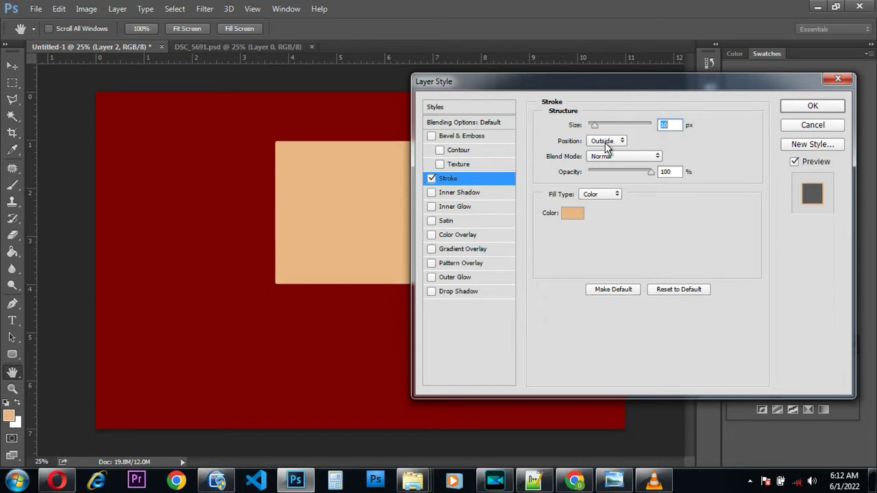
key("Up")
key("Up")
key("Up")
key("Up")
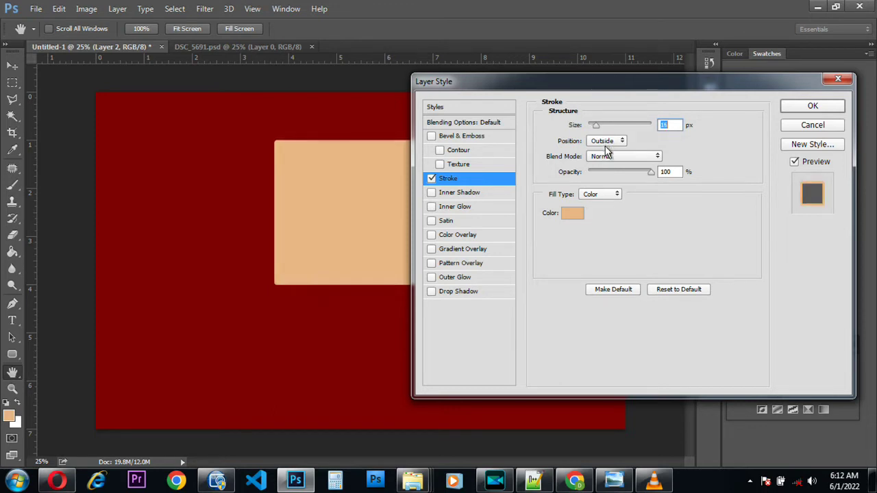
key("Up")
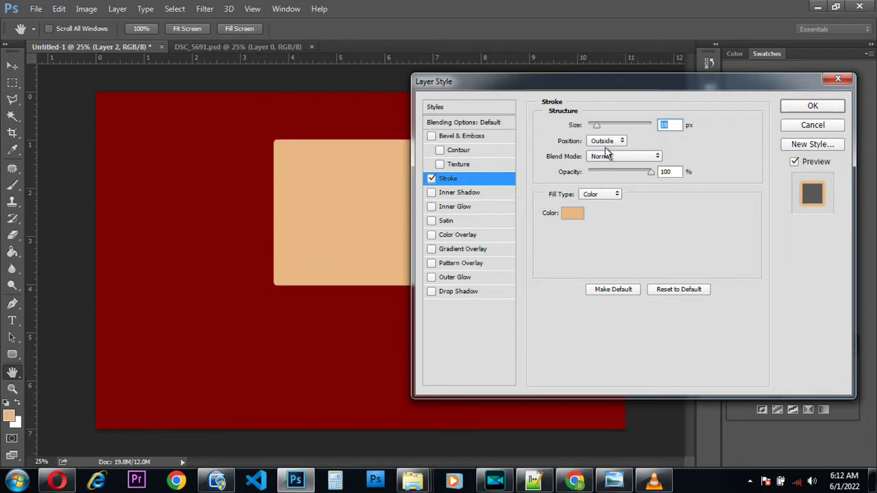
key("Up")
key("Up")
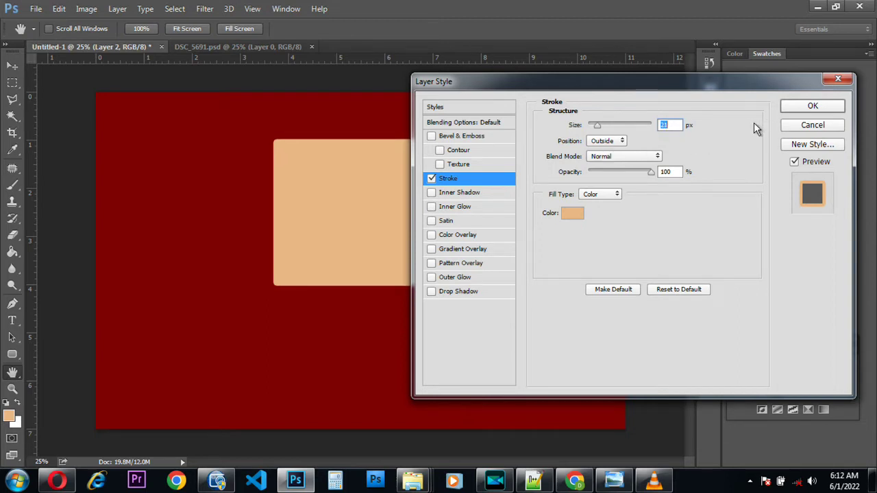
key("Up")
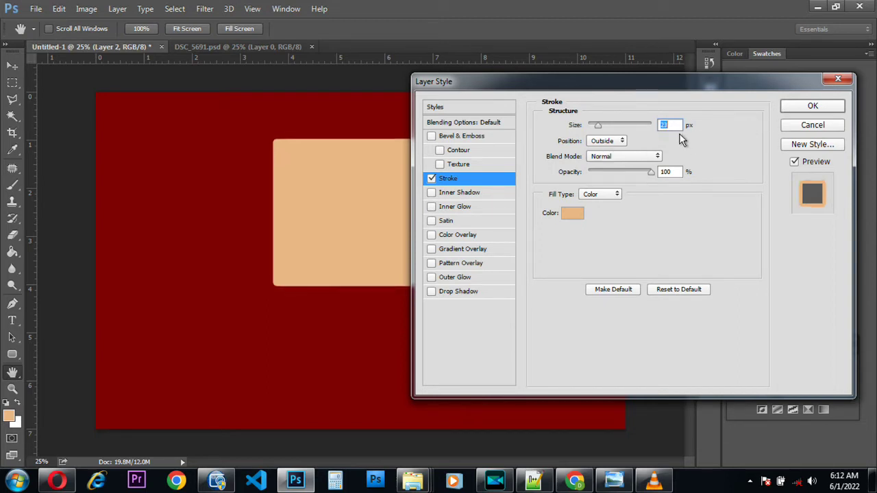
left_click(808, 108)
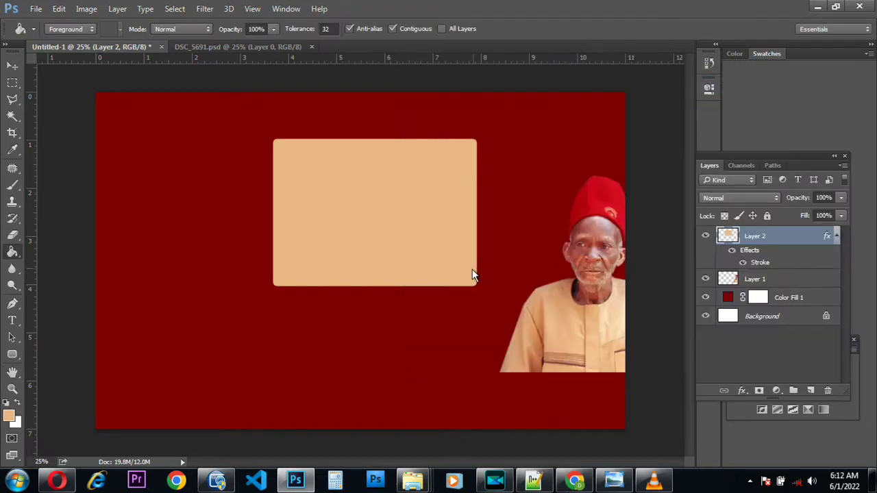
left_click(13, 67)
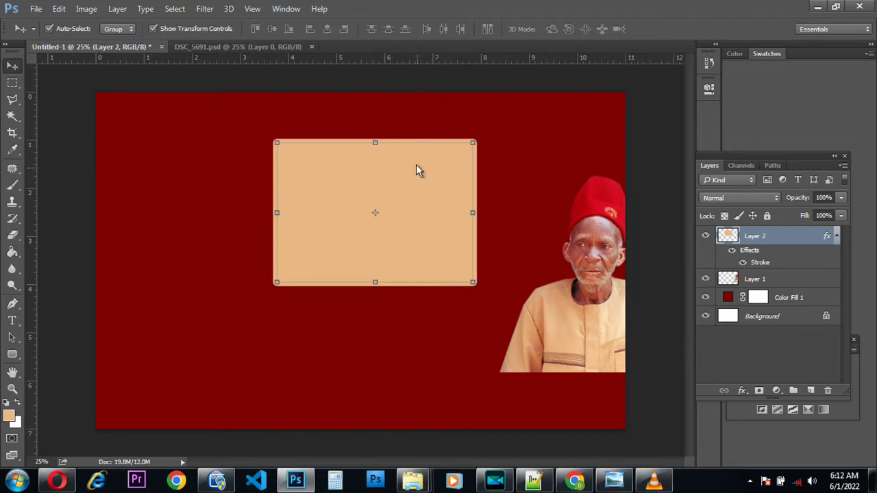
Raise the peach rectangle, stack Layer 1 above Layer 2, and place the photo right of the box
left_click_drag(403, 183, 401, 167)
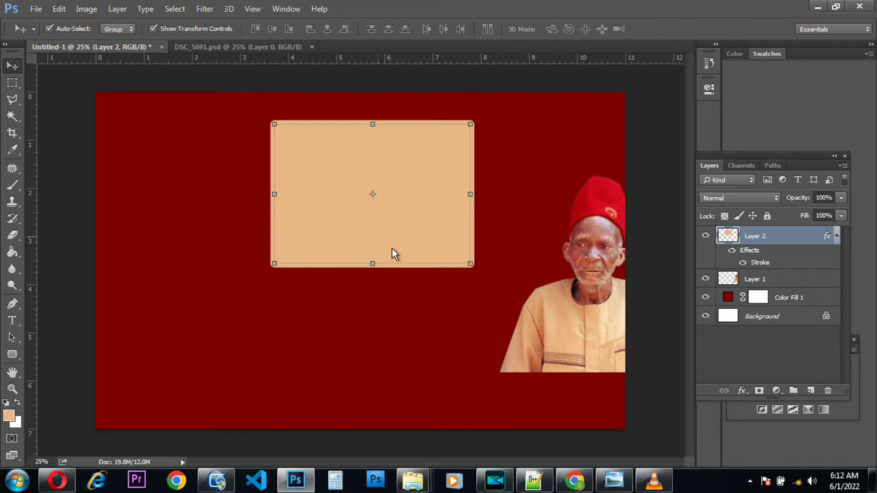
left_click_drag(581, 300, 404, 250)
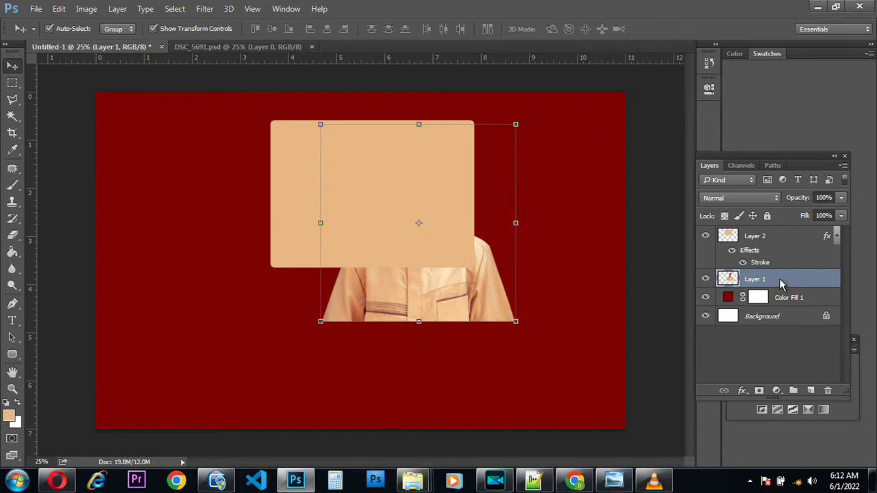
left_click_drag(781, 282, 769, 237)
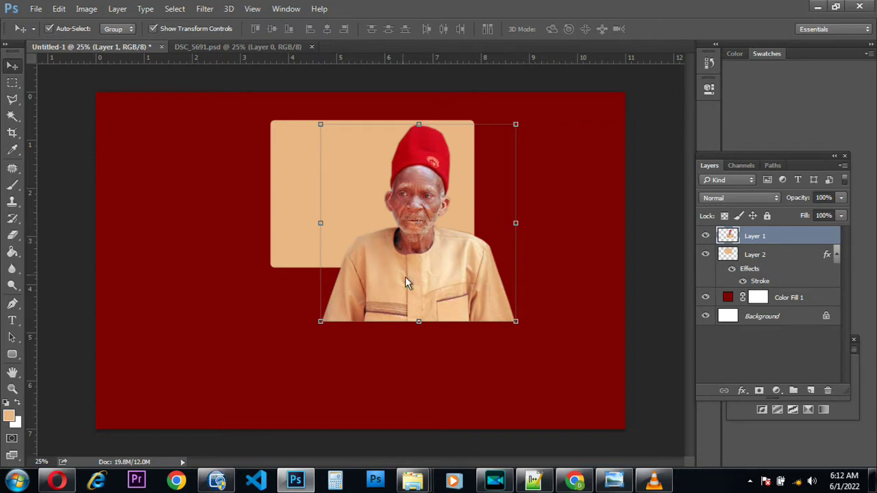
left_click_drag(421, 280, 556, 292)
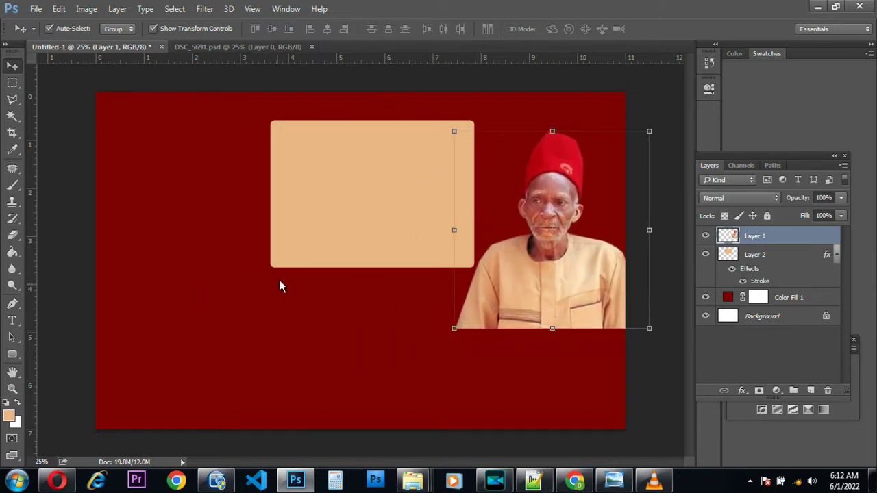
left_click(379, 231)
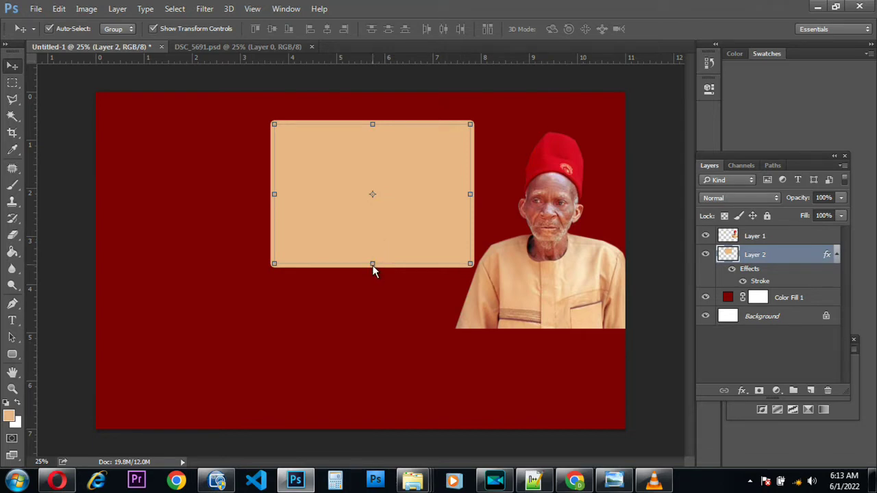
Stretch the peach rectangle taller and move the man's photo onto it
left_click_drag(374, 264, 375, 310)
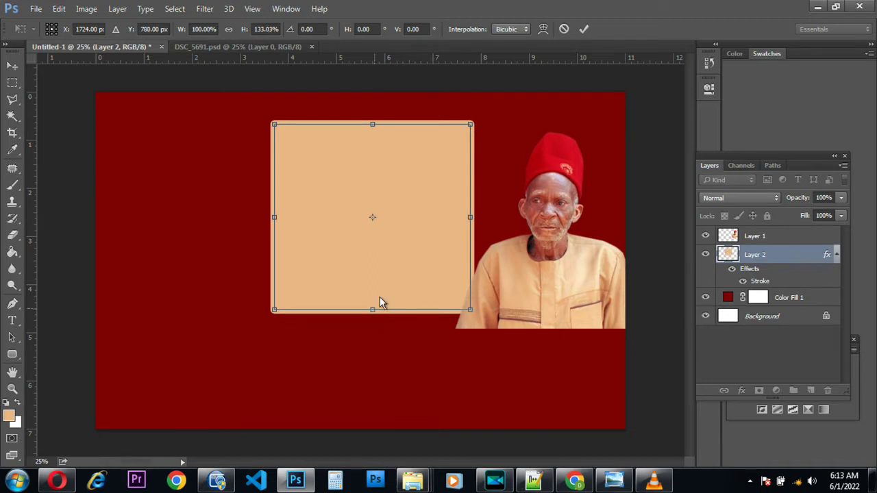
key("Return")
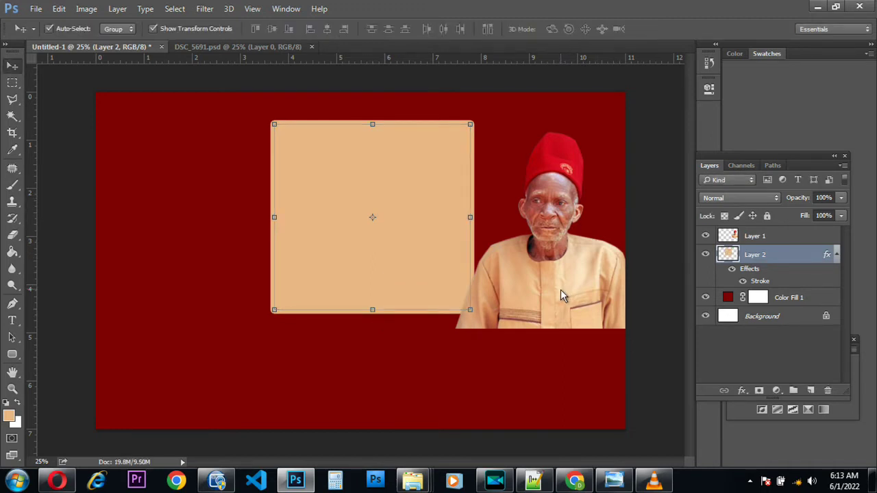
left_click_drag(560, 290, 382, 275)
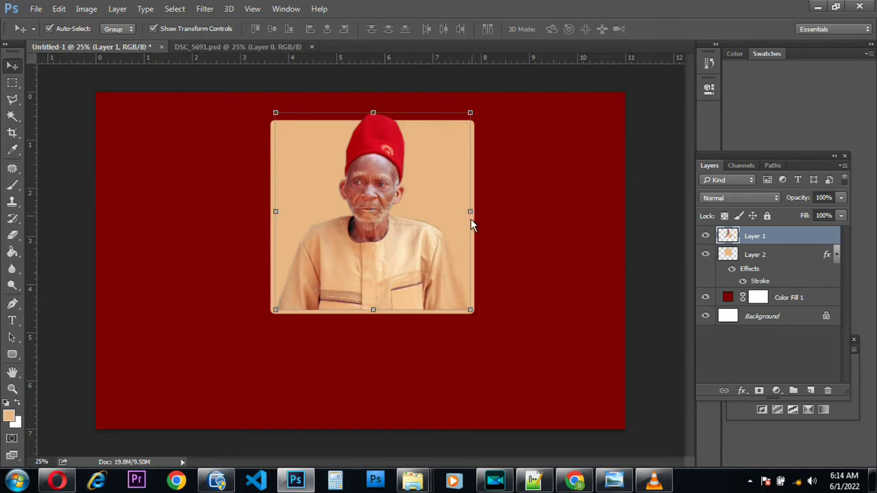
Widen the peach rectangle on both sides and extend it slightly further down
left_click(437, 195)
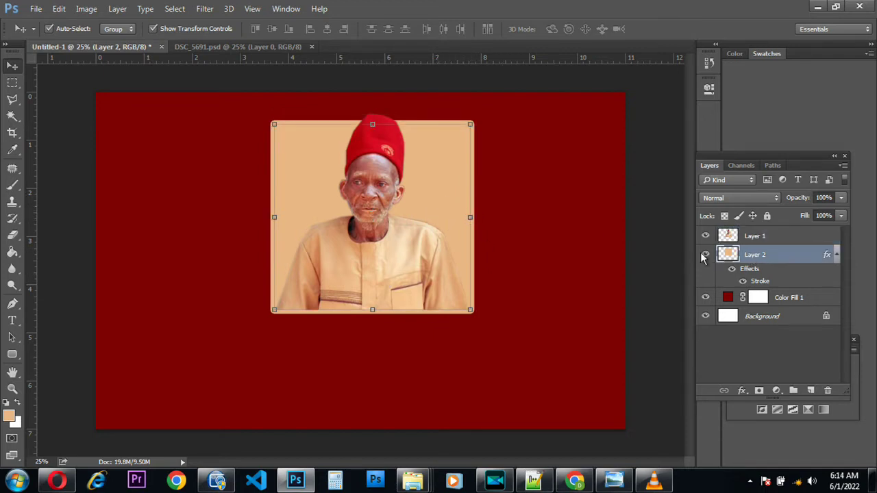
left_click(471, 218)
left_click_drag(472, 217, 481, 217)
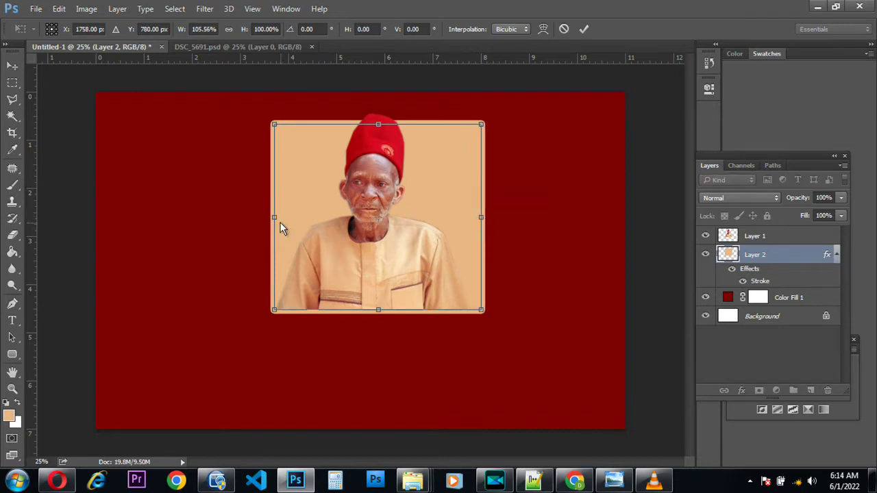
left_click_drag(275, 218, 256, 221)
left_click_drag(482, 221, 491, 219)
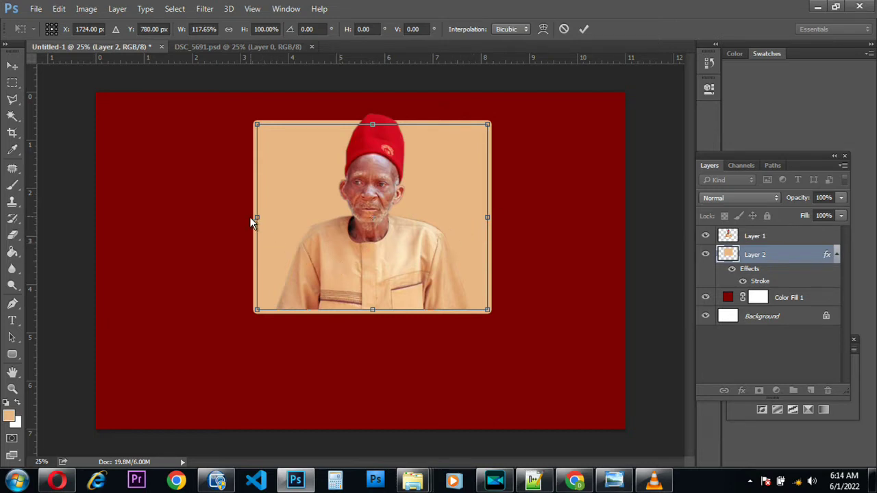
left_click_drag(256, 218, 253, 218)
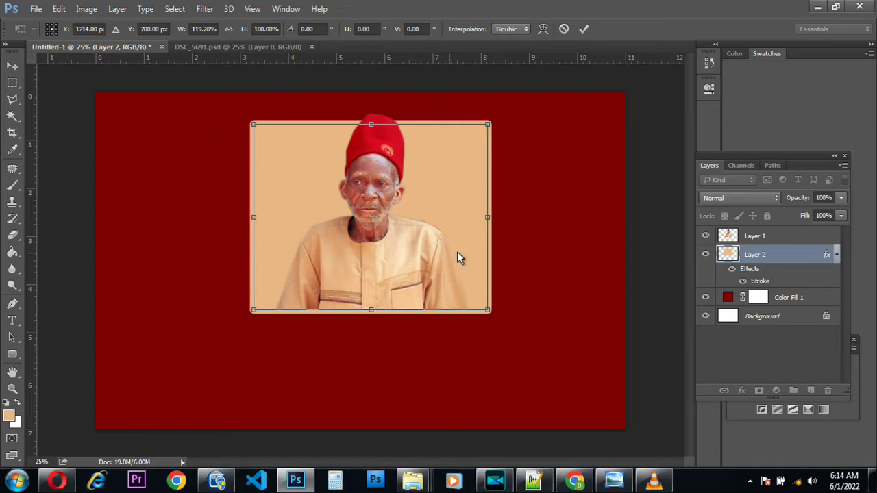
left_click_drag(487, 223, 495, 219)
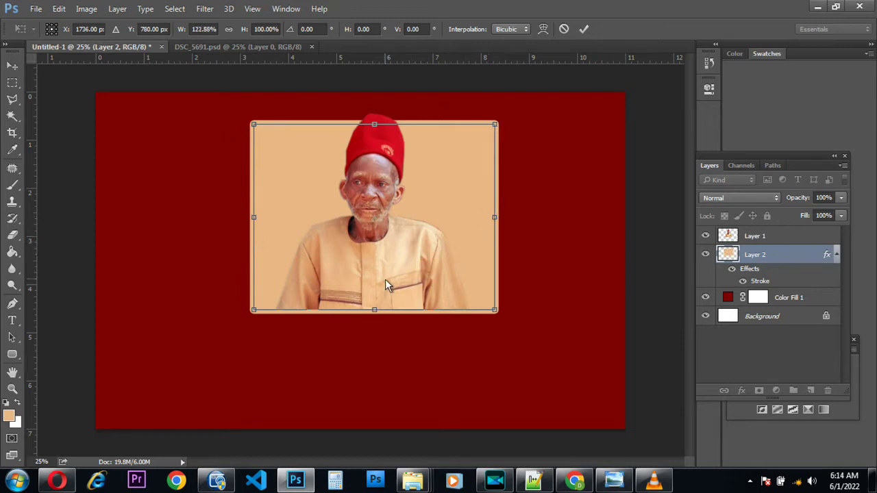
key("Return")
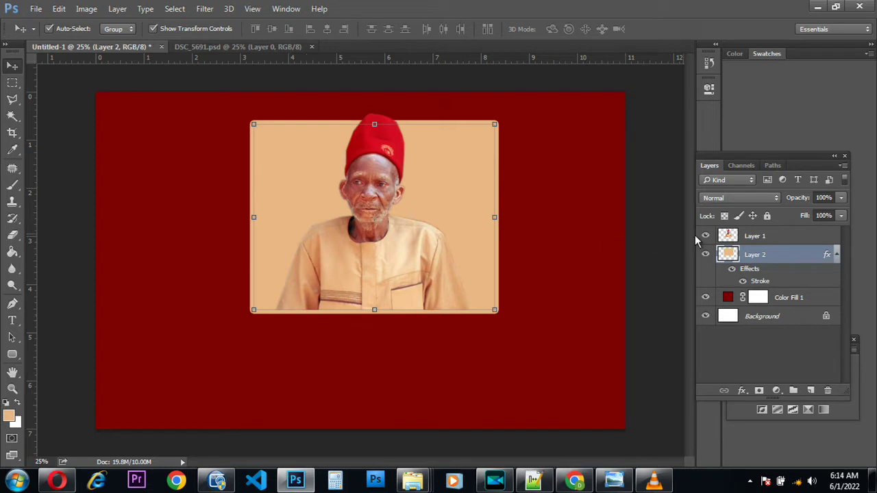
left_click(374, 313)
left_click_drag(374, 316, 379, 335)
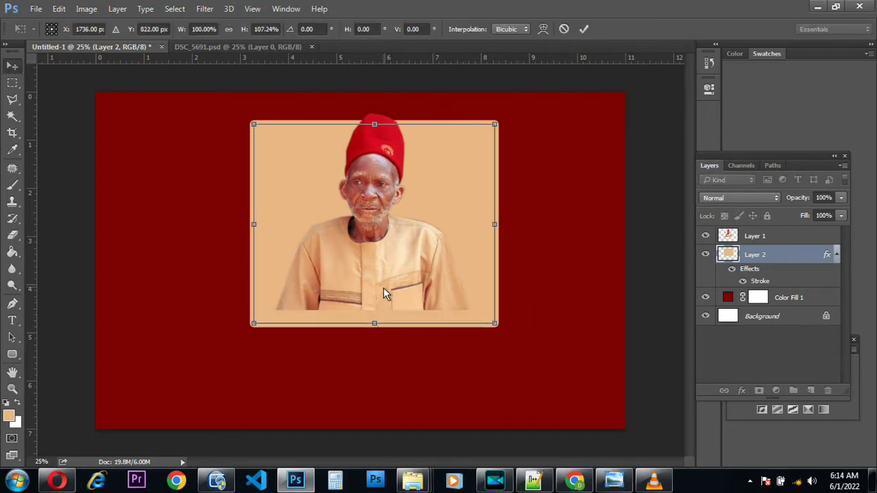
key("Return")
Enlarge the man's photo to about 104% and nudge it upward inside the peach frame
left_click_drag(386, 272, 387, 291)
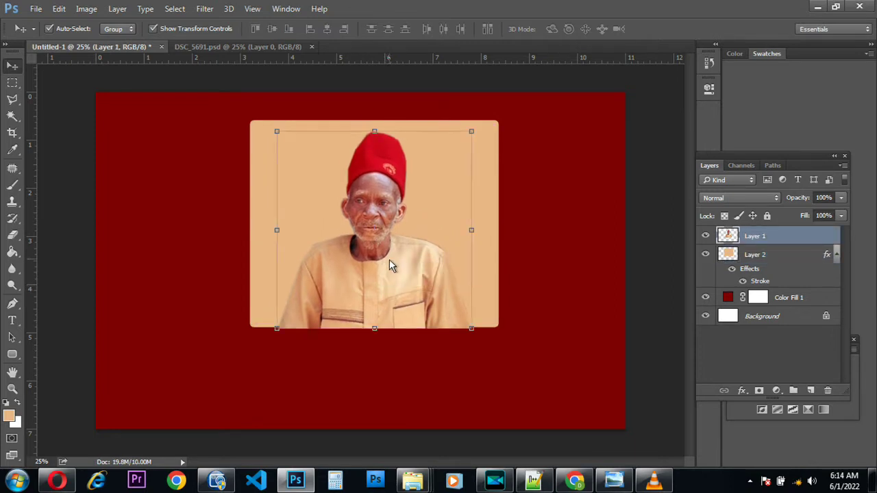
key("Up")
key("Up")
key("Up")
key("Up")
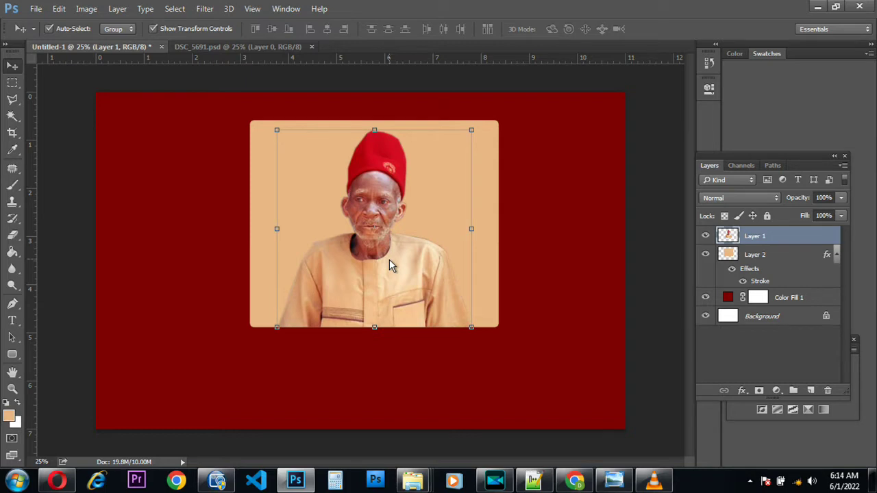
key("Up")
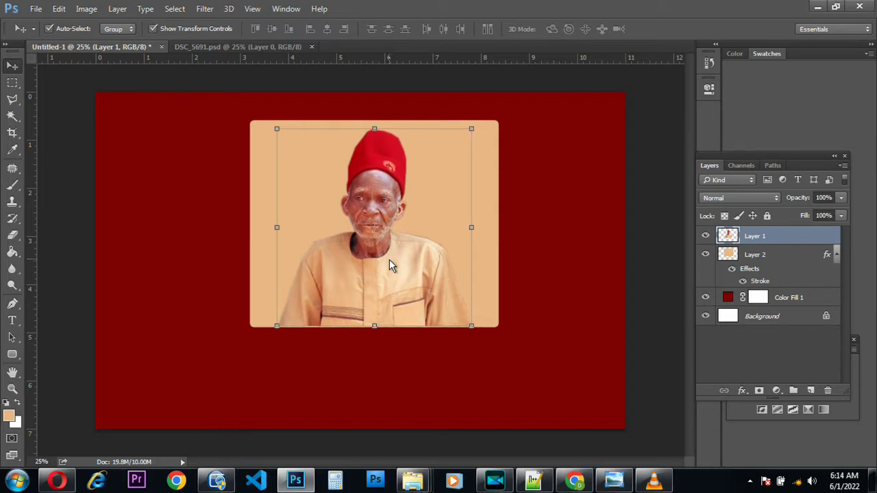
left_click(471, 129)
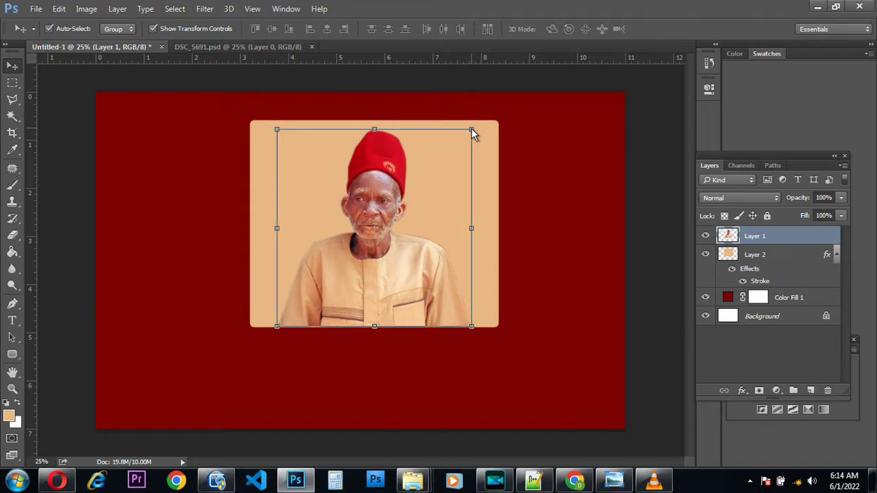
left_click_drag(471, 129, 476, 125)
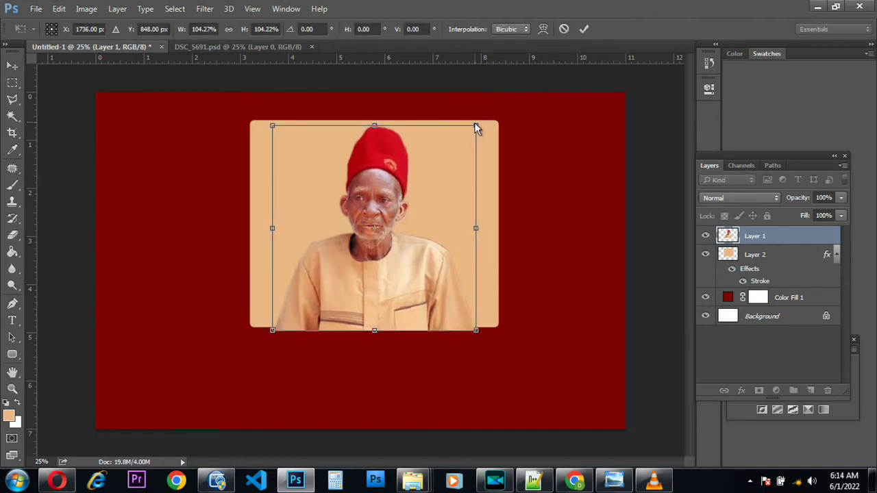
key("shift+Up")
key("shift+Up")
key("shift+Up")
key("Up")
key("Up")
key("Down")
key("Down")
key("Down")
key("Down")
key("Return")
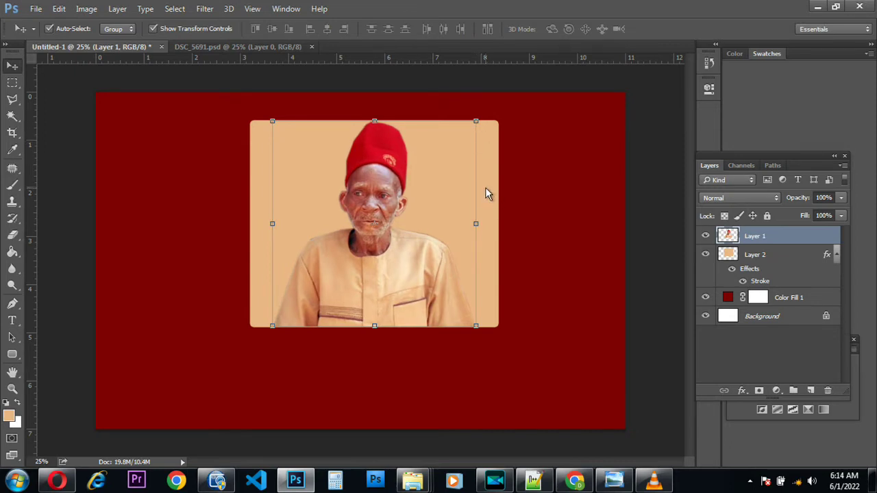
key("ctrl+t")
key("Return")
left_click(762, 254)
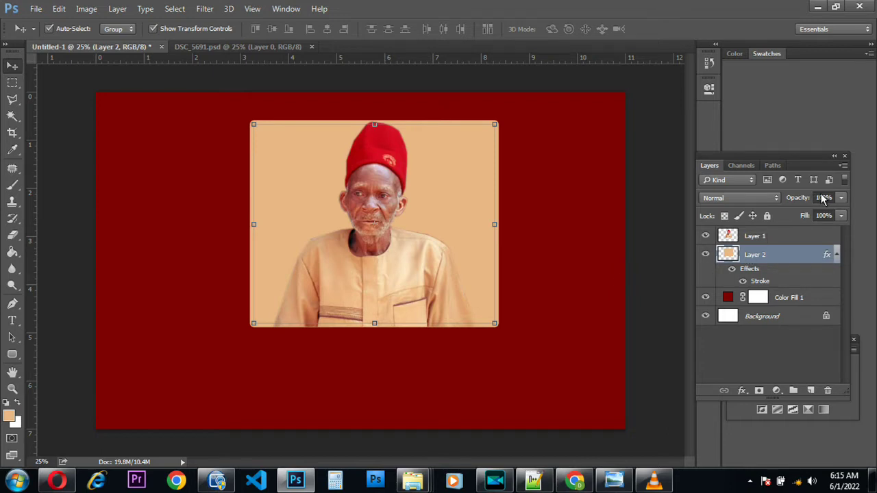
Set the peach frame layer's opacity to 75%, then reselect the man's photo layer
left_click(842, 198)
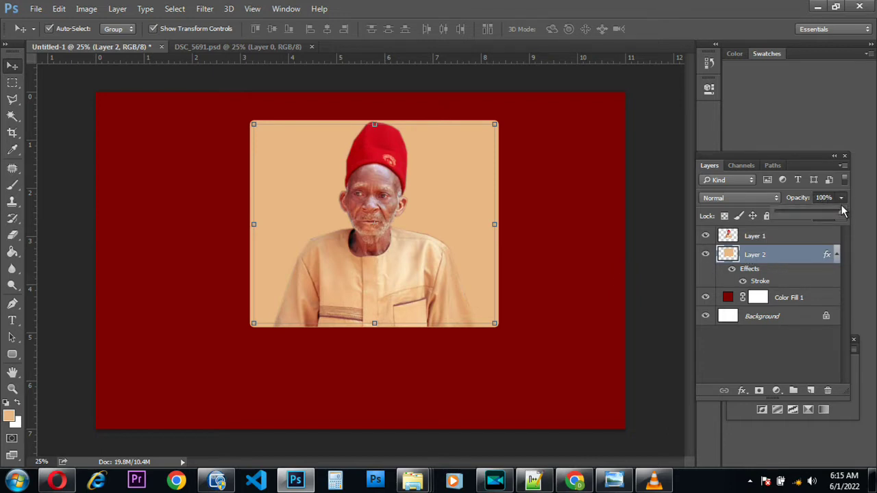
left_click_drag(837, 218, 829, 215)
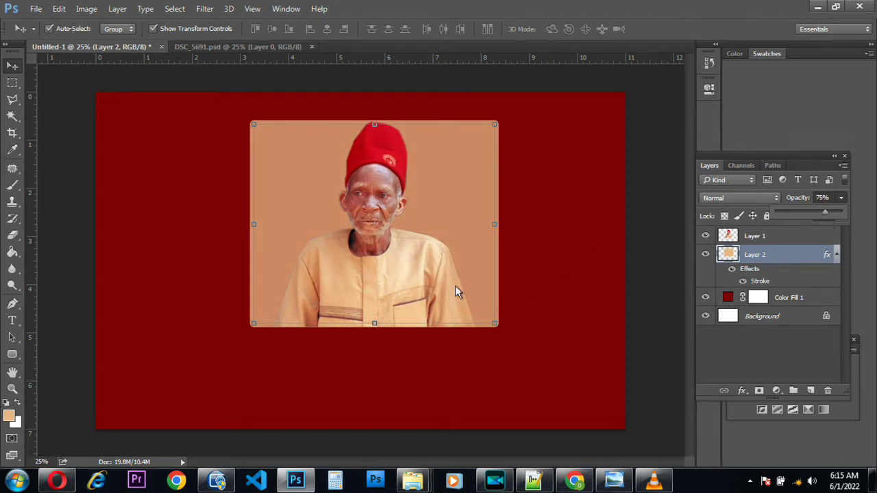
left_click(433, 292)
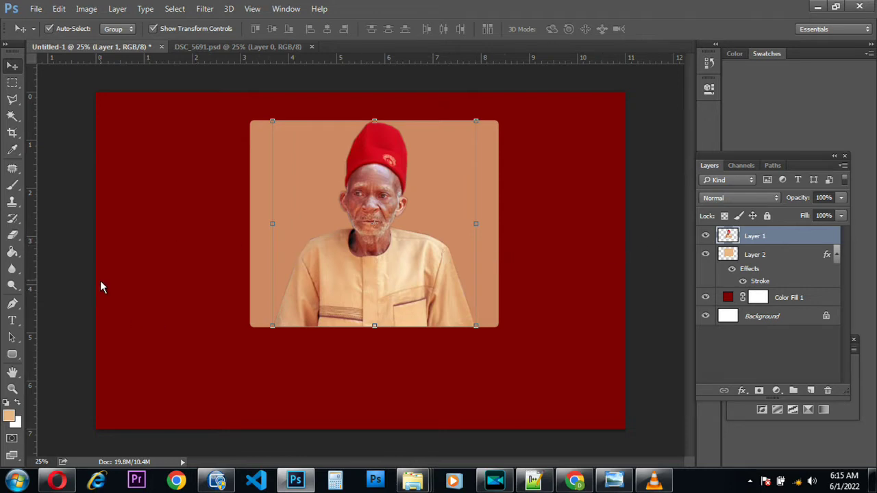
left_click(241, 48)
Open IMG-20210304-WA0002.jpg from the NGOZI WEDDING folder in Photoshop
key("ctrl+Tab")
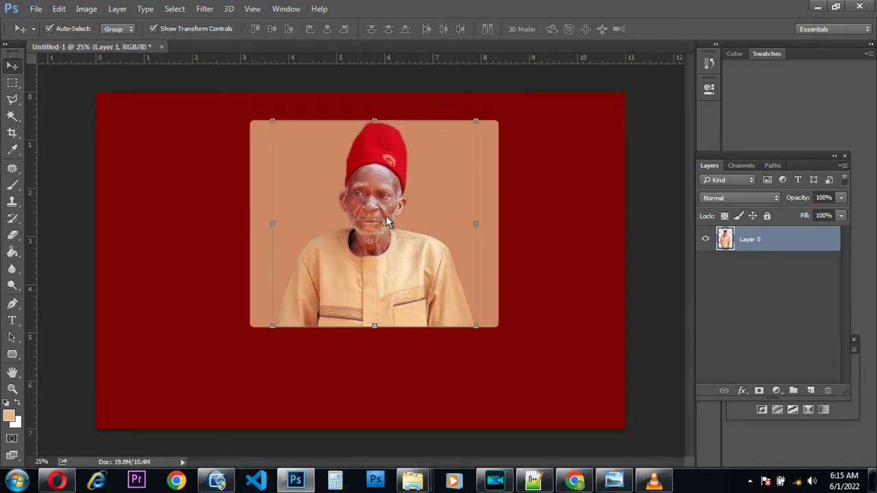
mouse_move(415, 486)
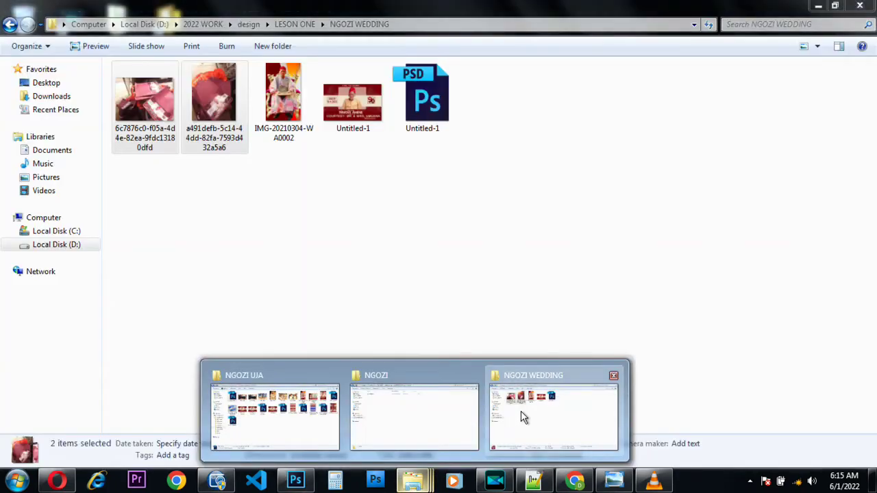
left_click(519, 417)
left_click_drag(285, 92, 385, 46)
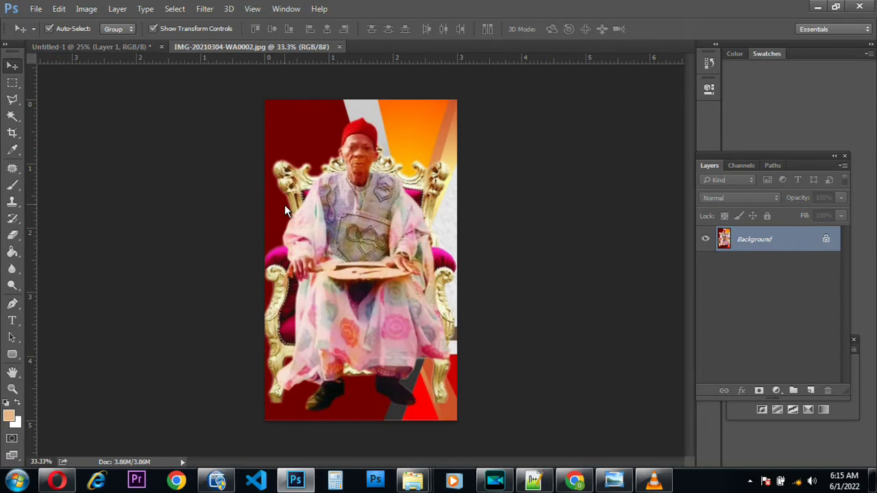
Marquee-select the upper part of the throne photo and invert the selection
left_click(12, 82)
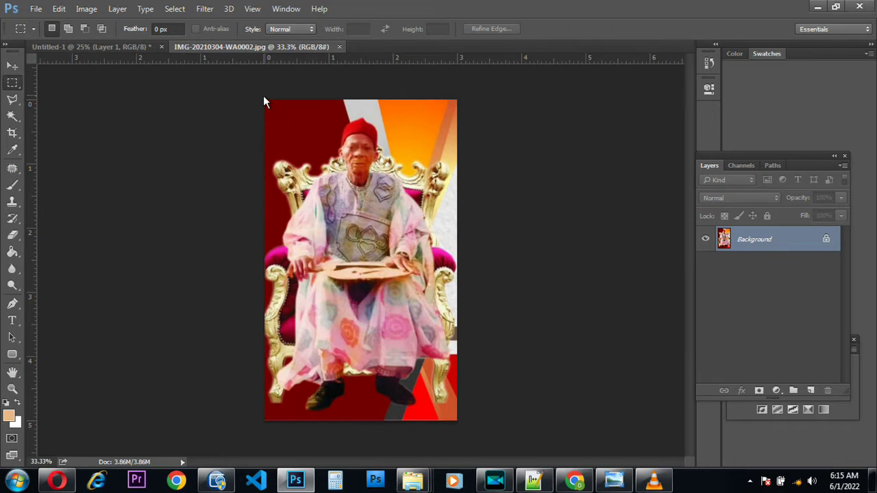
left_click_drag(258, 96, 510, 300)
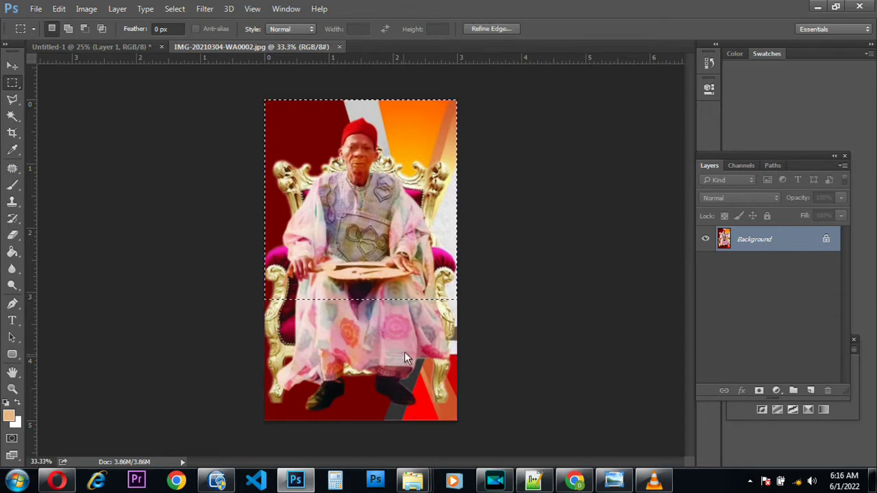
right_click(358, 203)
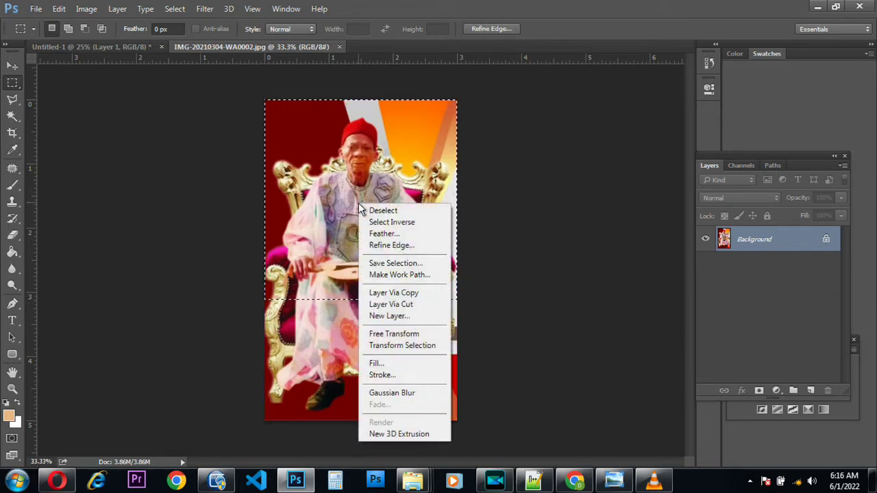
right_click(333, 195)
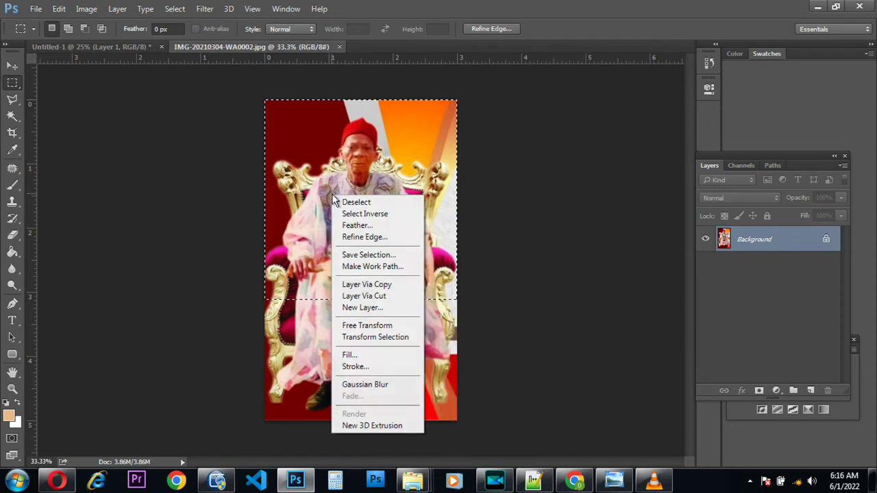
left_click(367, 214)
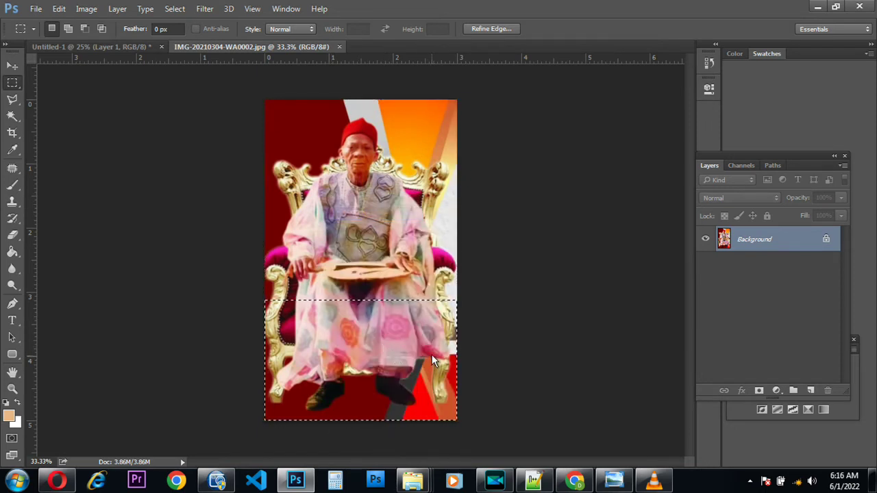
Unlock the Background as Layer 0 and delete the photo's area below the man's lap
left_click(273, 283)
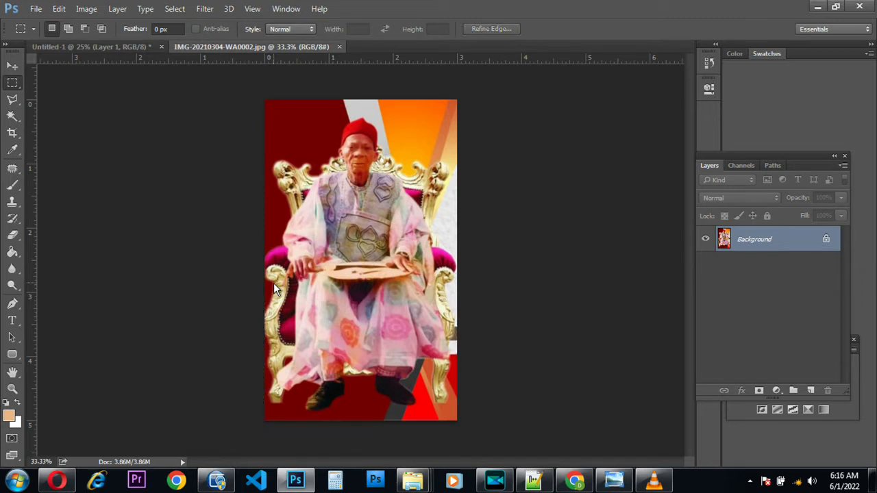
left_click_drag(257, 299, 552, 426)
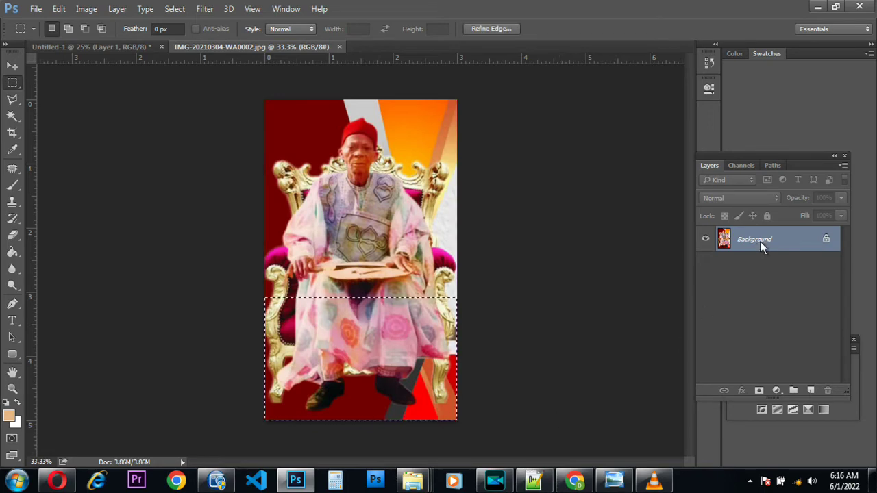
double_click(809, 241)
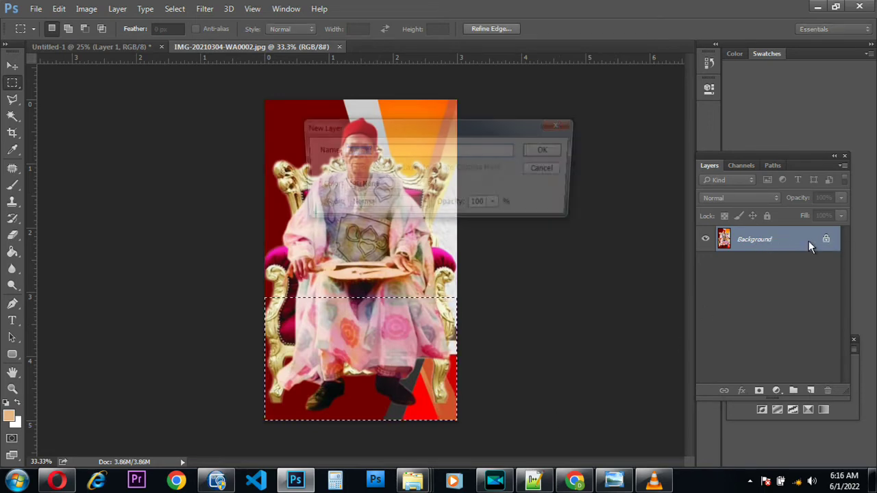
left_click(553, 152)
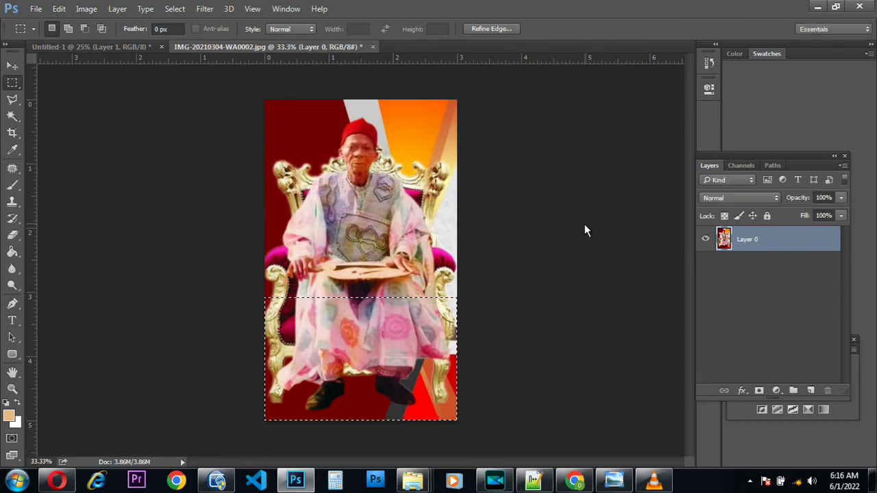
key("Delete")
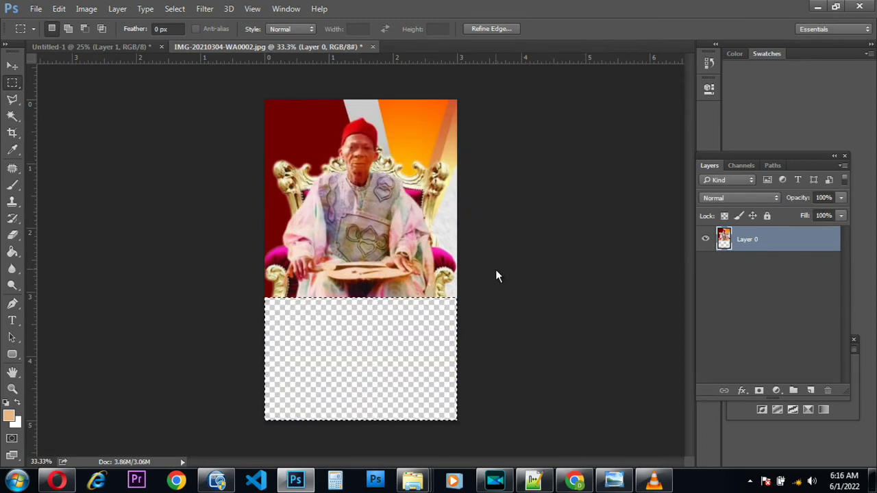
key("ctrl+d")
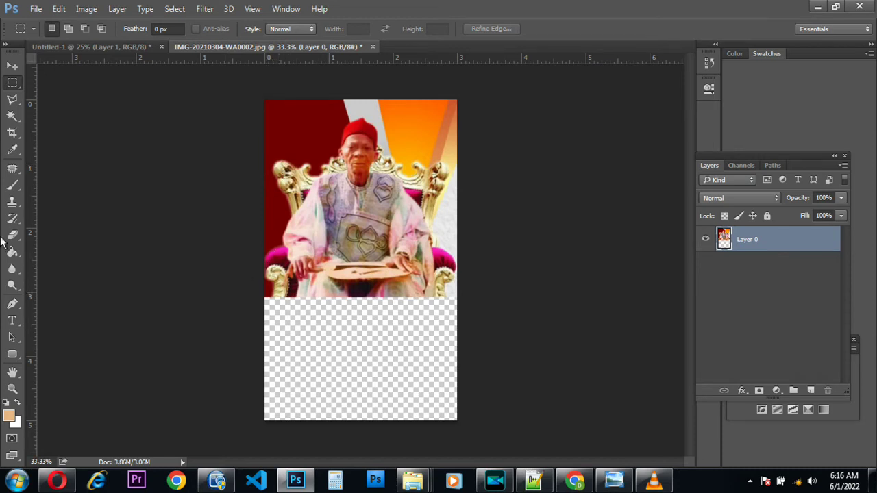
left_click(11, 119)
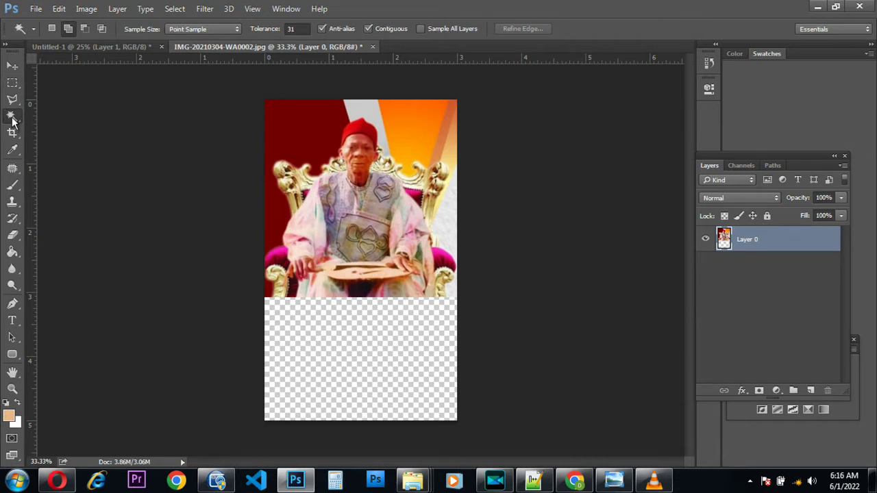
With the Magic Wand, delete the dark red background and the grey strip beside the hat
right_click(12, 120)
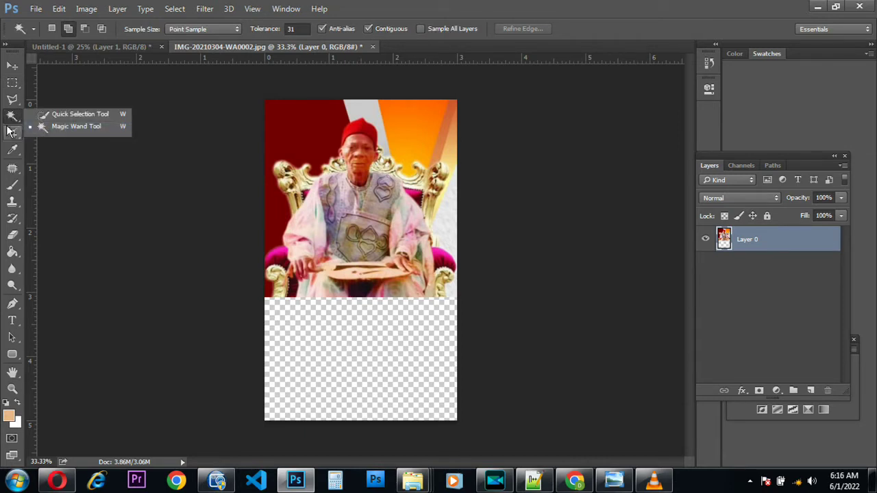
left_click(10, 119)
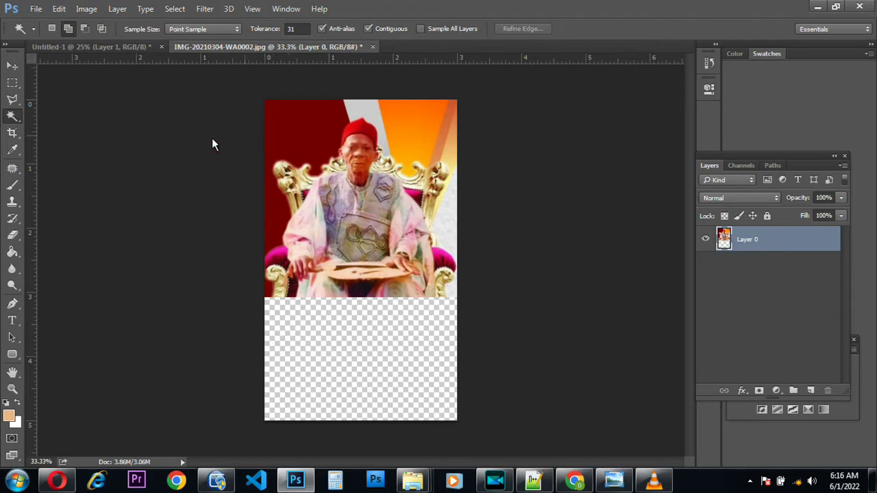
left_click(10, 104)
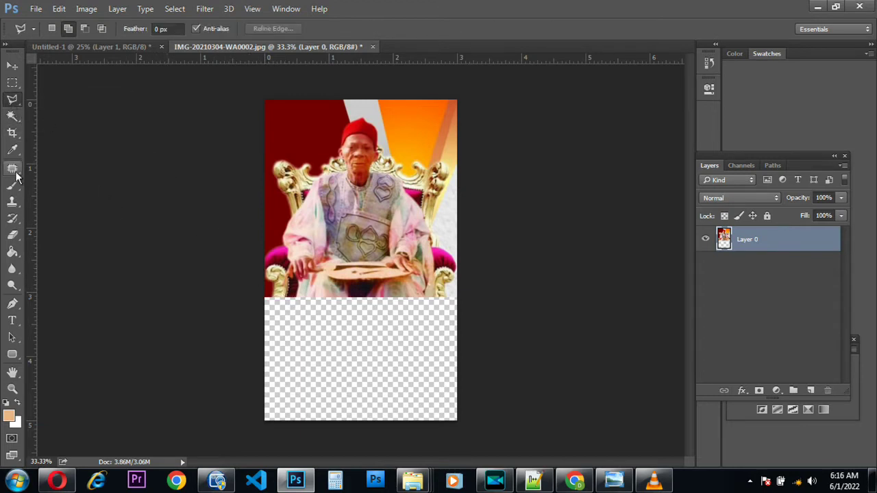
left_click(13, 116)
left_click(285, 134)
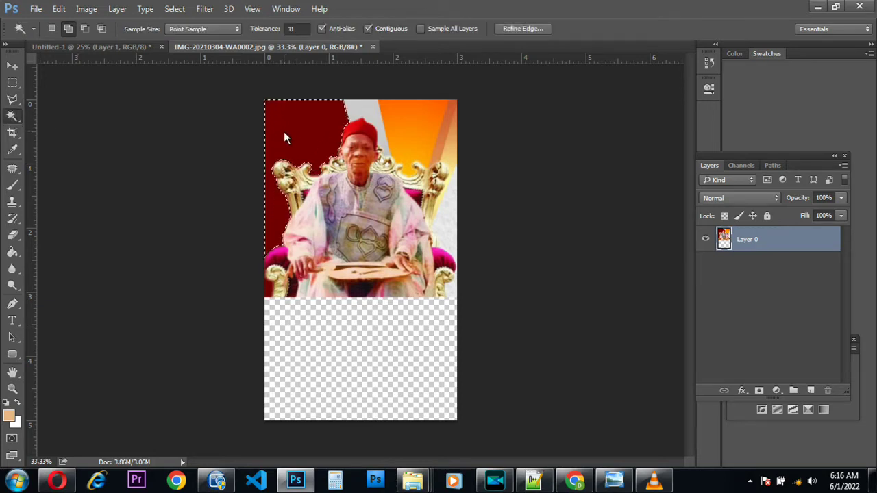
key("Delete")
key("ctrl+d")
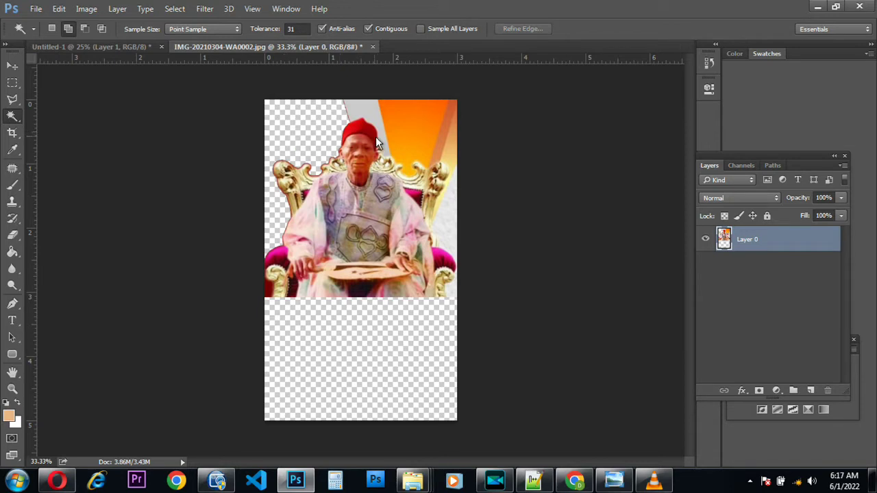
left_click(374, 114)
key("Delete")
key("ctrl+d")
Delete the orange and light strips on the right edge and the bottom-left dark red fringe
left_click(409, 115)
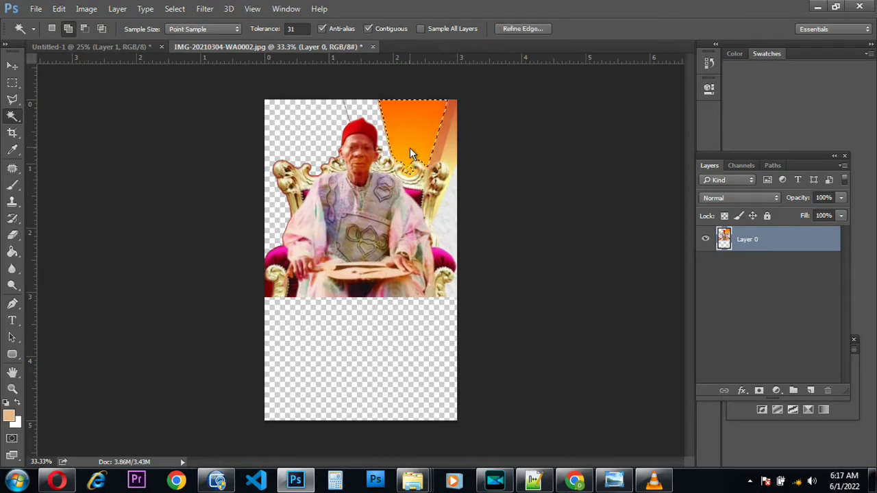
left_click(411, 172)
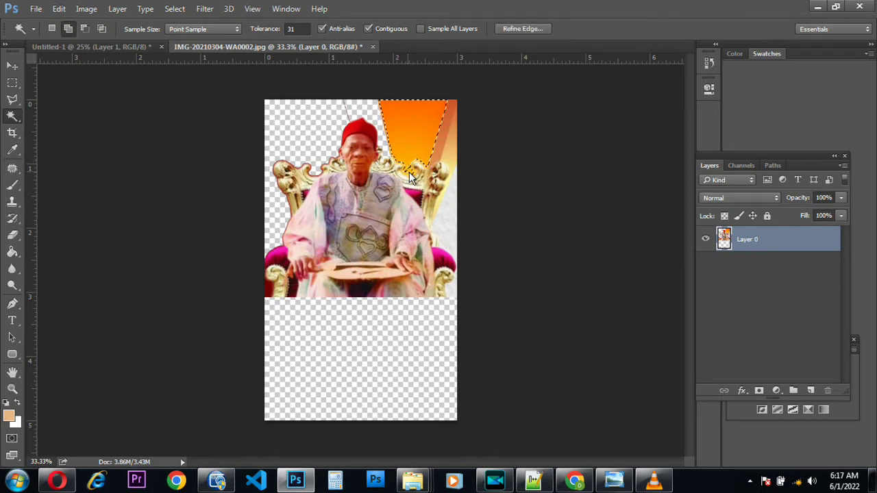
key("Delete")
left_click(443, 140, "shift")
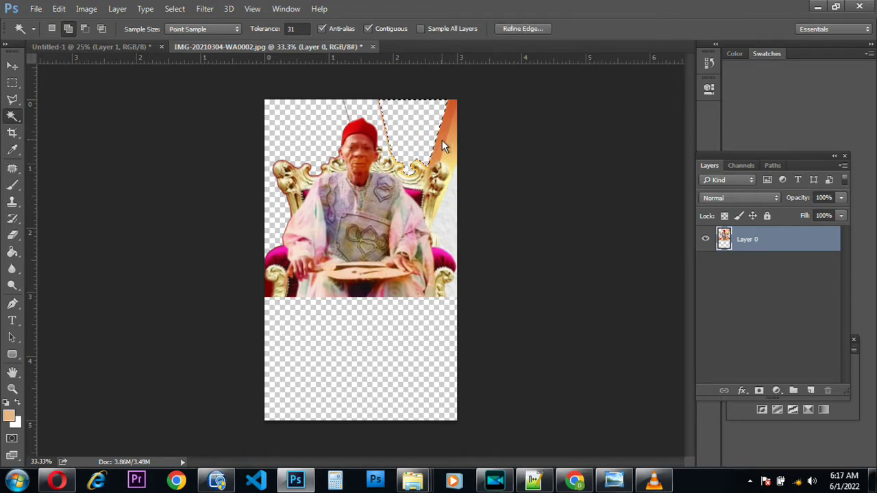
left_click(456, 197, "shift")
key("Delete")
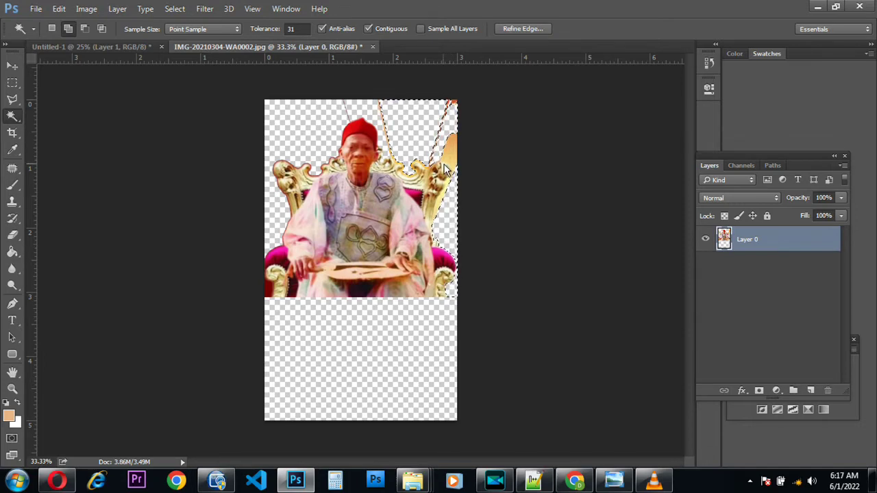
key("Delete")
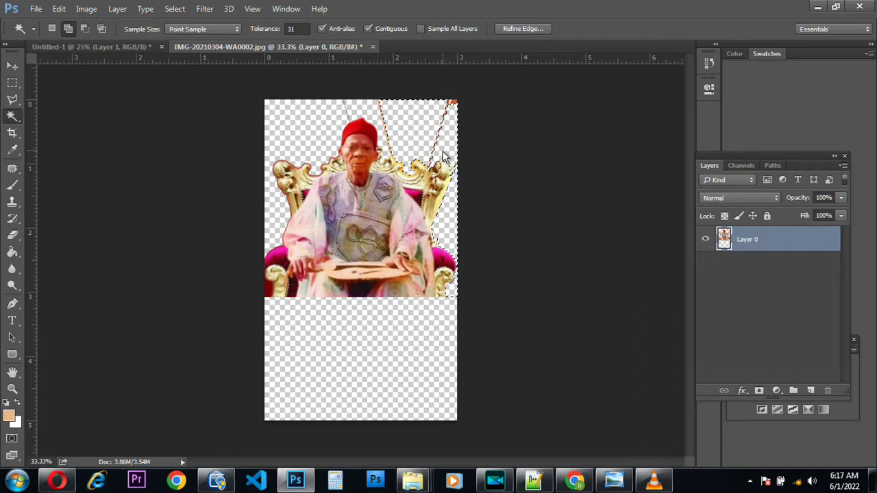
key("ctrl+d")
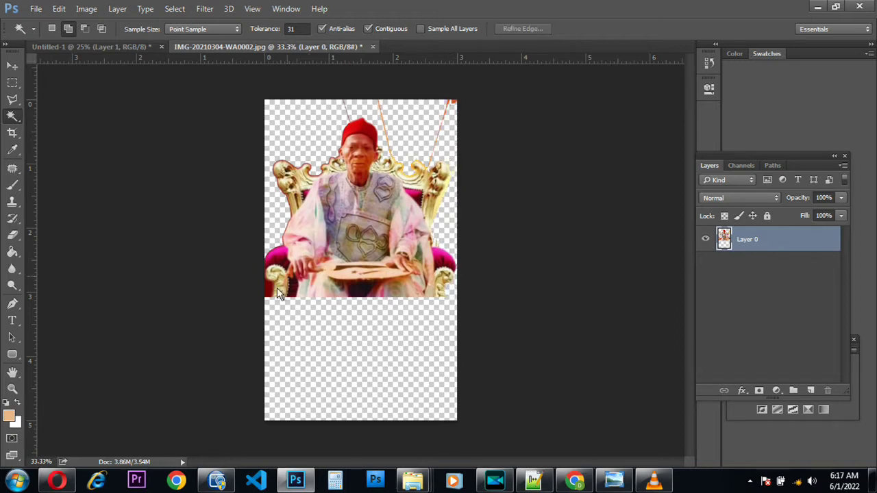
left_click(269, 294)
key("Delete")
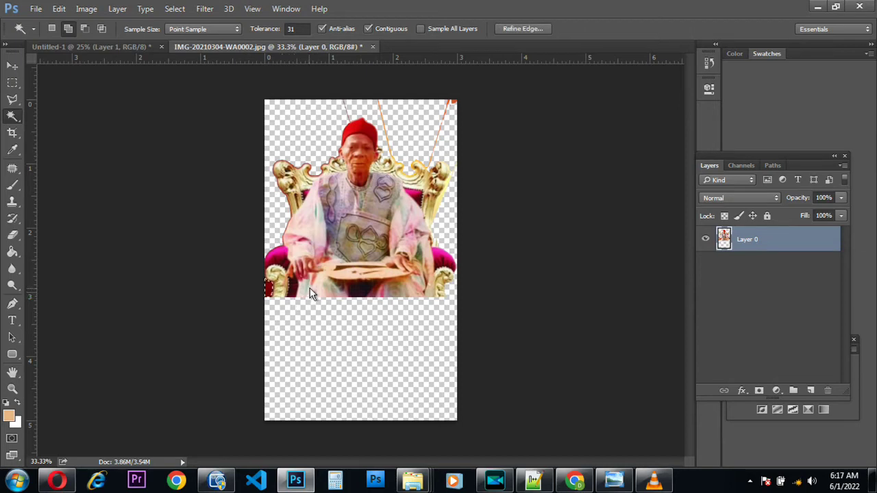
key("ctrl+d")
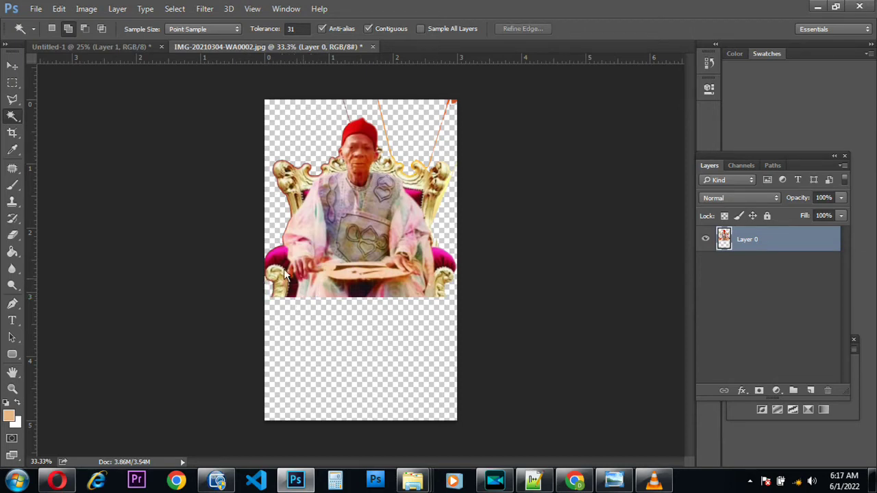
scroll(361, 152, "up", 4)
scroll(411, 65, "up", 3)
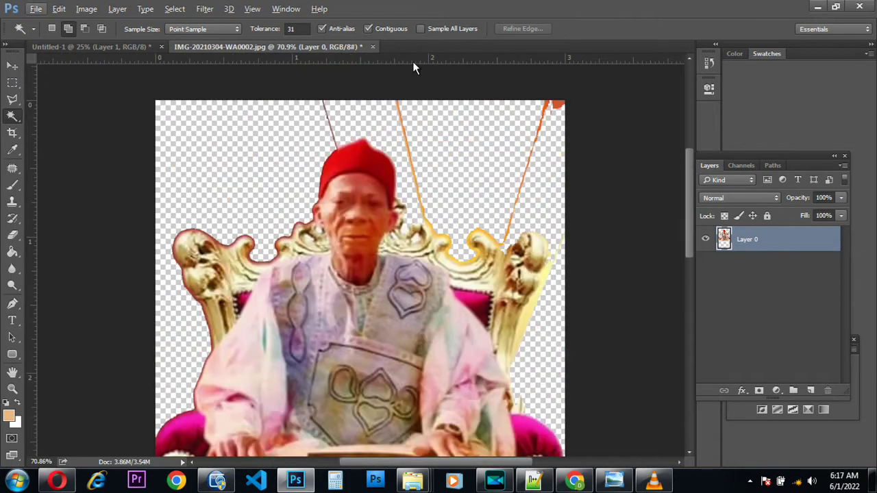
Lasso the area above the red cap and throne, delete the orange streaks, and fit the view
left_click(12, 100)
left_click(244, 193)
left_click(359, 162)
left_click(395, 188)
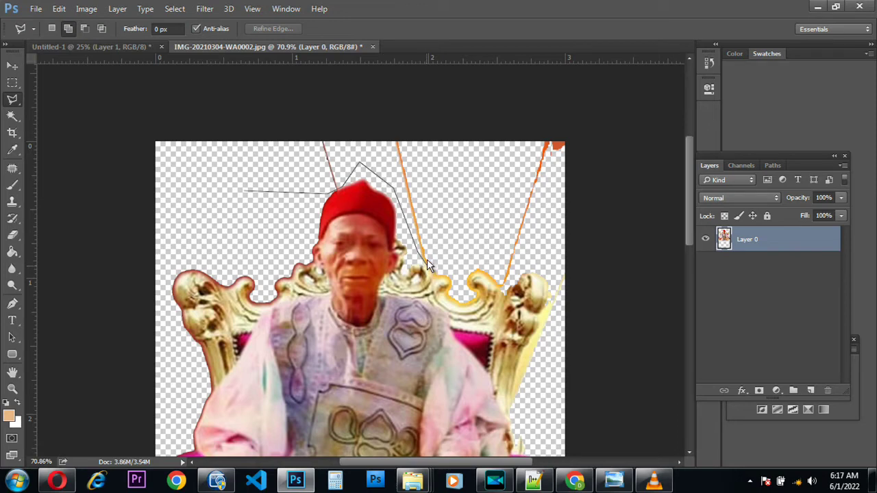
left_click(420, 256)
left_click(456, 270)
left_click(493, 261)
left_click(504, 281)
left_click(538, 245)
left_click(594, 116)
left_click(429, 90)
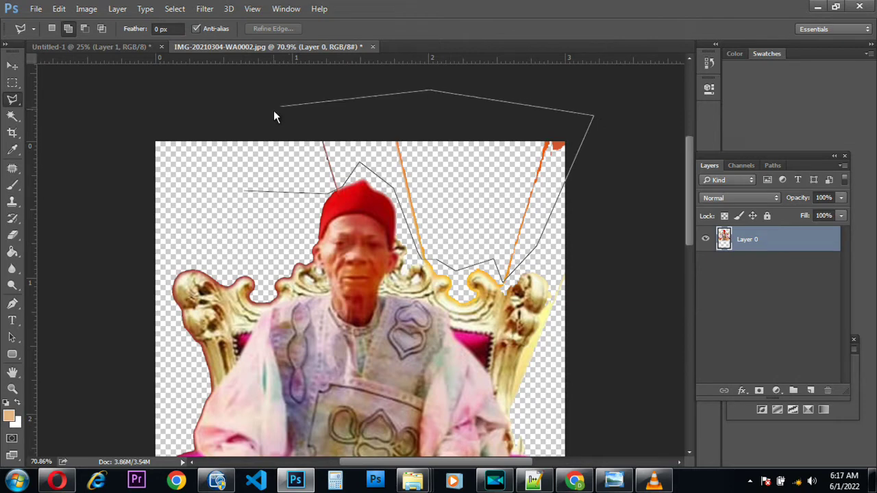
left_click(245, 192)
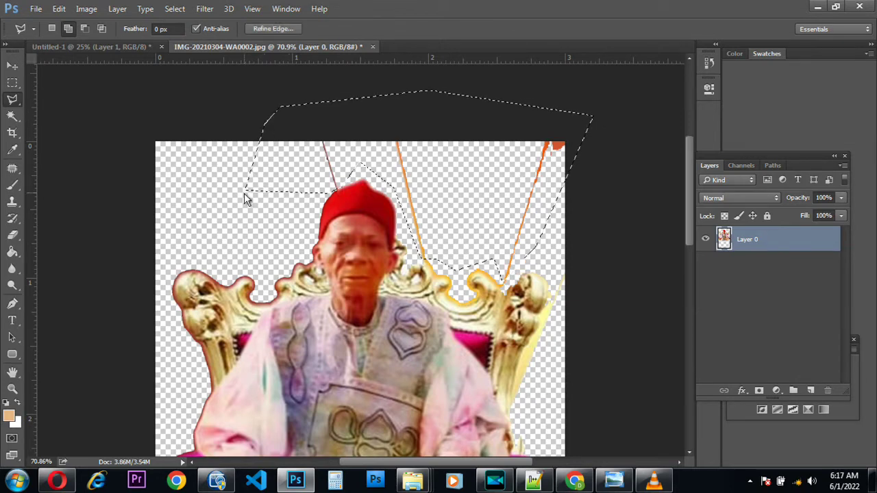
key("Delete")
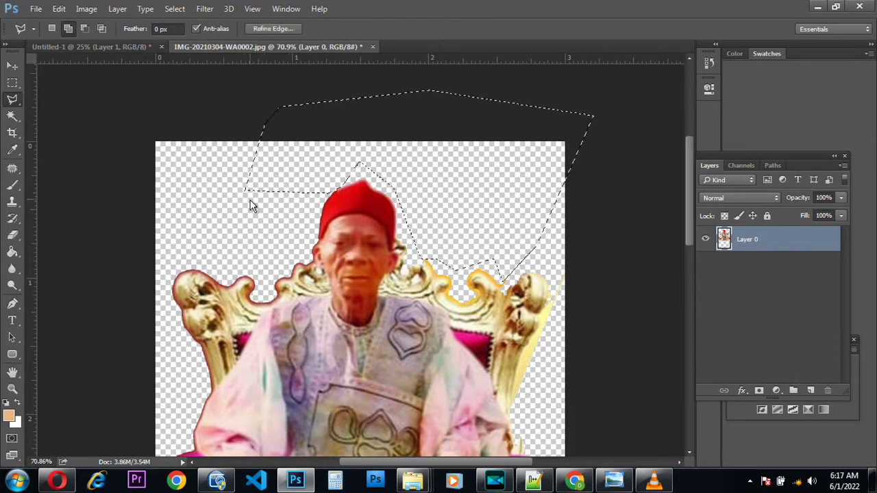
key("ctrl+d")
key("ctrl+0")
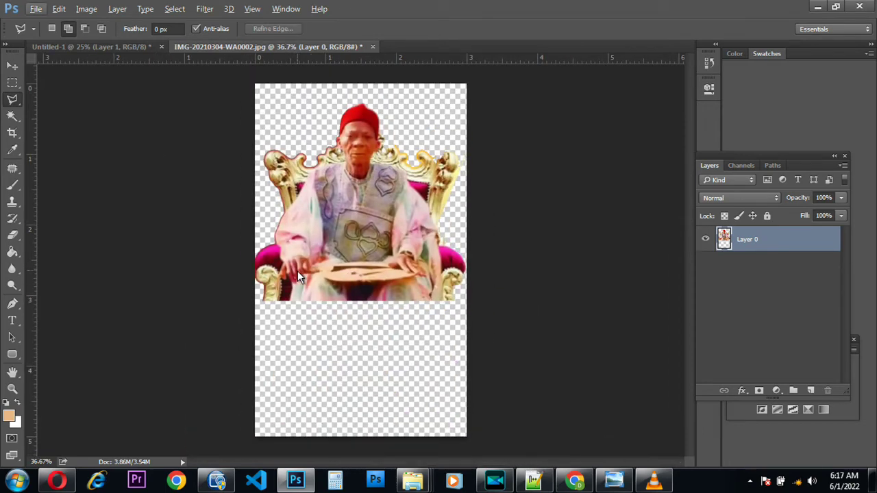
Place the throne cutout in the card as Layer 3, scaled about 219% at left, then desaturate it
left_click(12, 65)
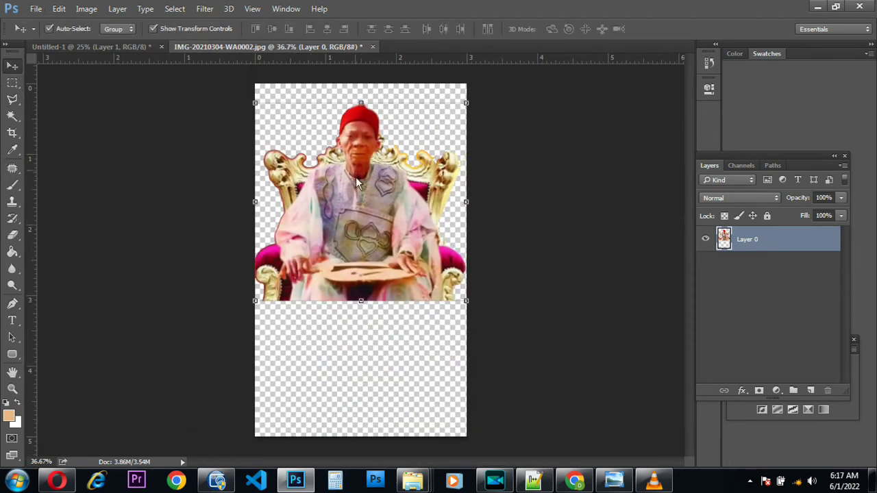
left_click_drag(264, 168, 172, 86)
left_click_drag(183, 218, 170, 231)
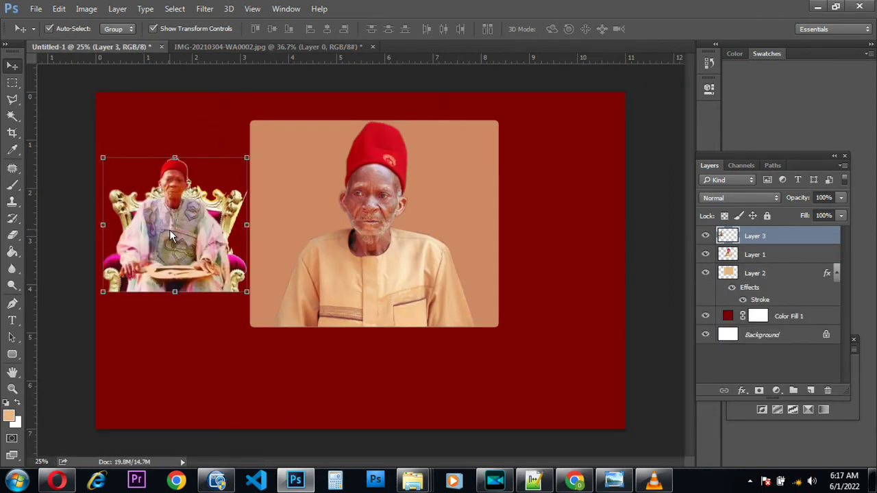
left_click(248, 294)
left_click_drag(253, 296, 346, 366)
left_click_drag(196, 226, 190, 275)
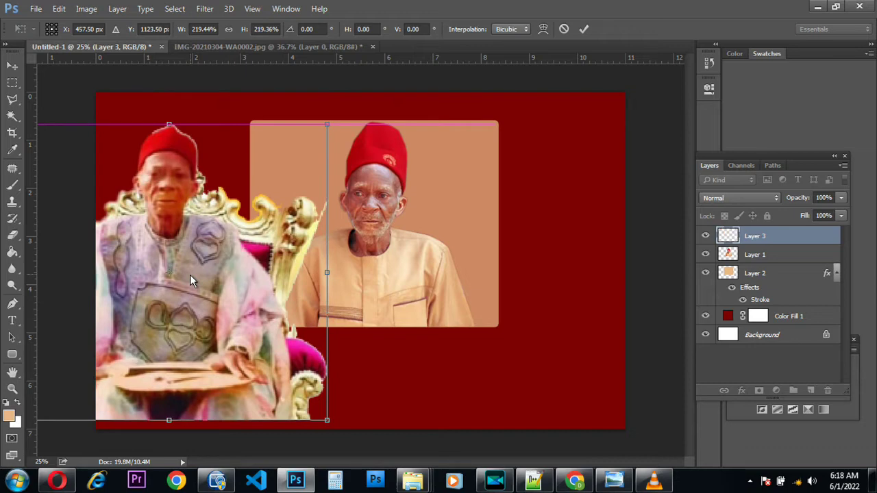
key("Return")
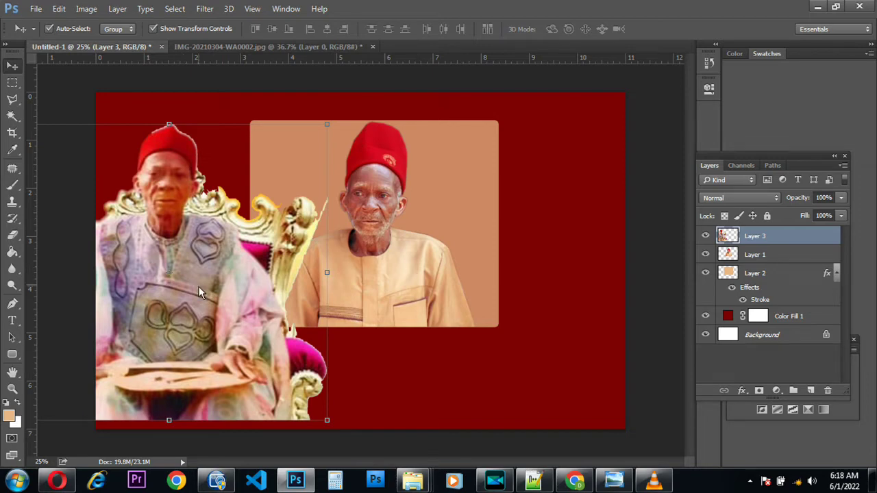
left_click_drag(199, 292, 199, 292)
left_click_drag(199, 288, 199, 287)
key("ctrl+shift+u")
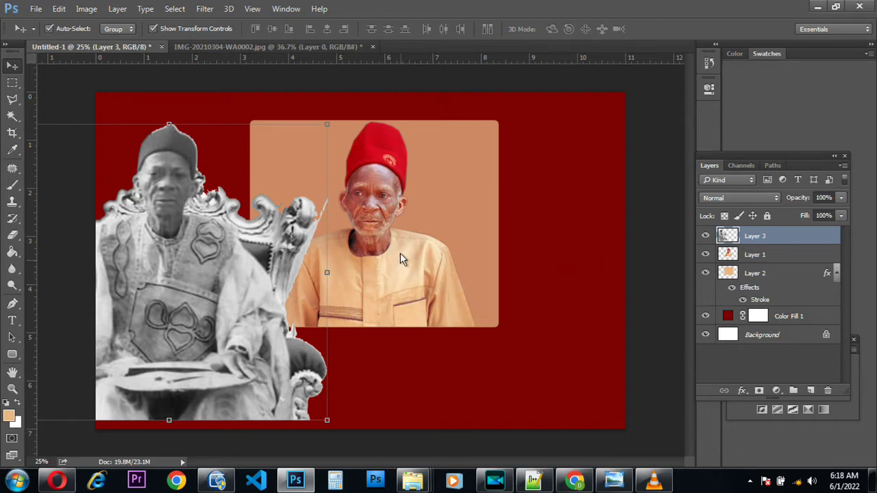
Move the black-and-white Layer 3 below Layer 2, behind the peach frame
left_click(381, 208)
left_click(504, 182)
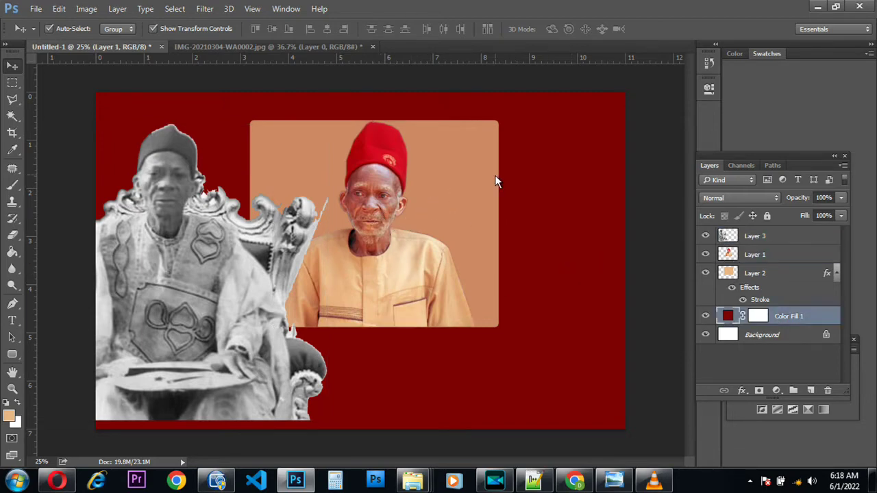
left_click(763, 236)
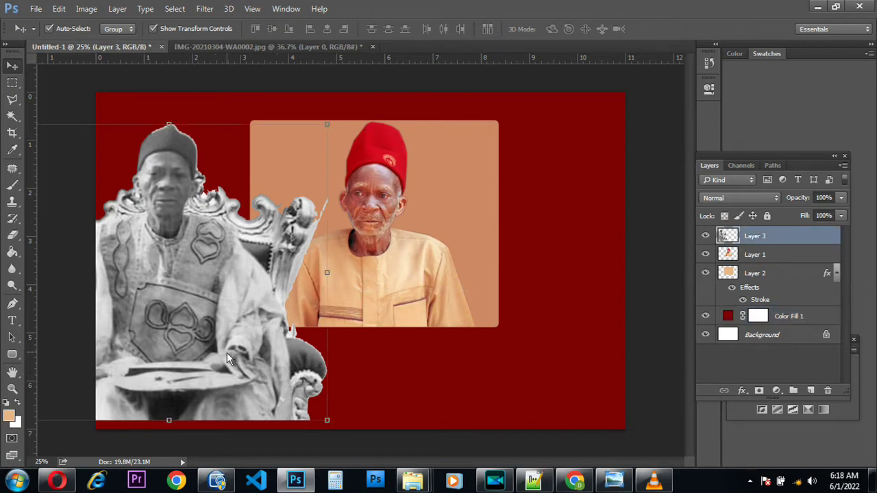
left_click_drag(785, 235, 801, 300)
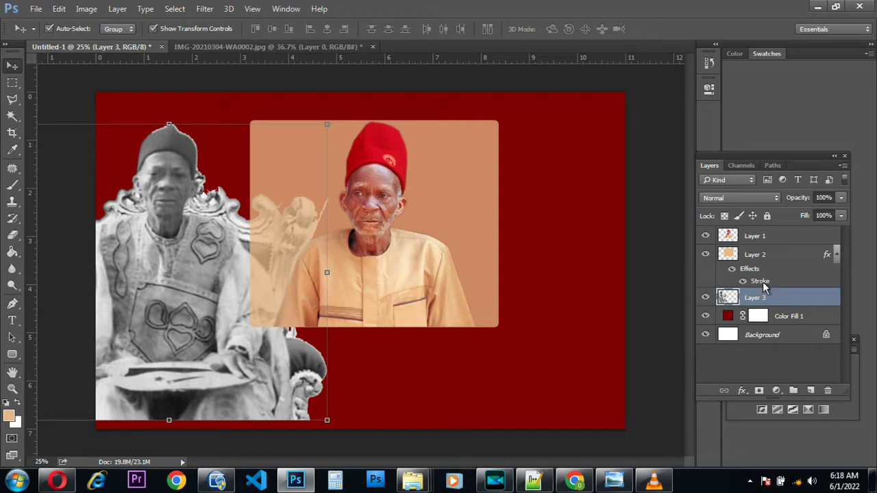
left_click(841, 199)
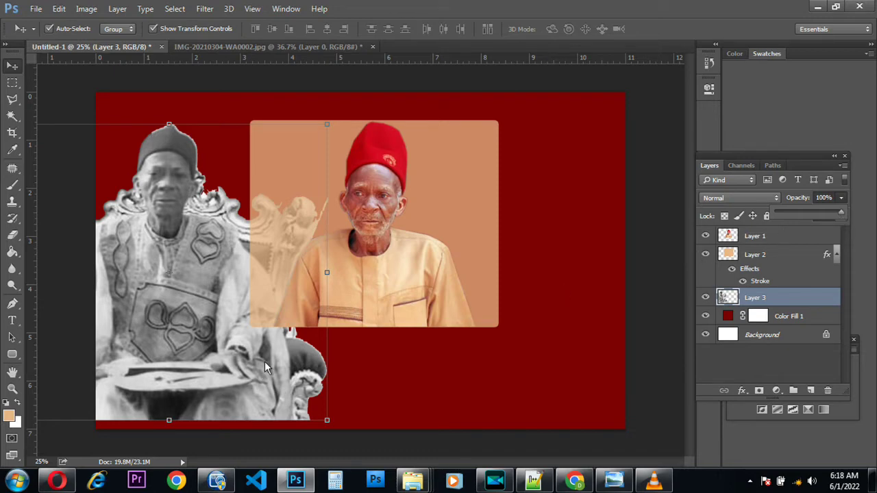
left_click(11, 235)
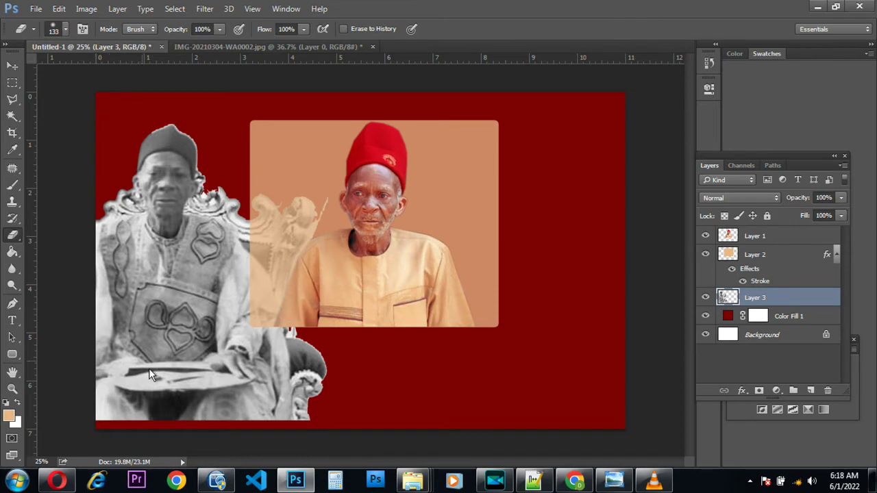
Fade the seated man's lower half with a soft 467 px eraser, then drag a copy to the right
left_click(65, 30)
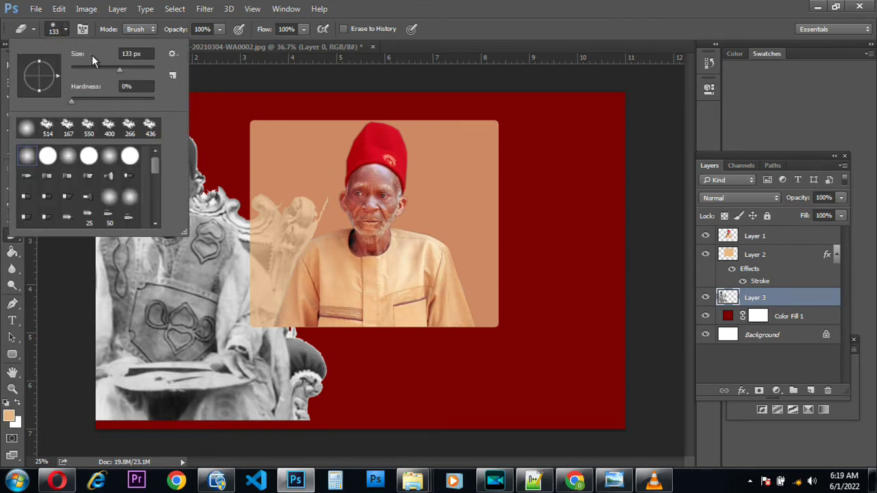
left_click(133, 70)
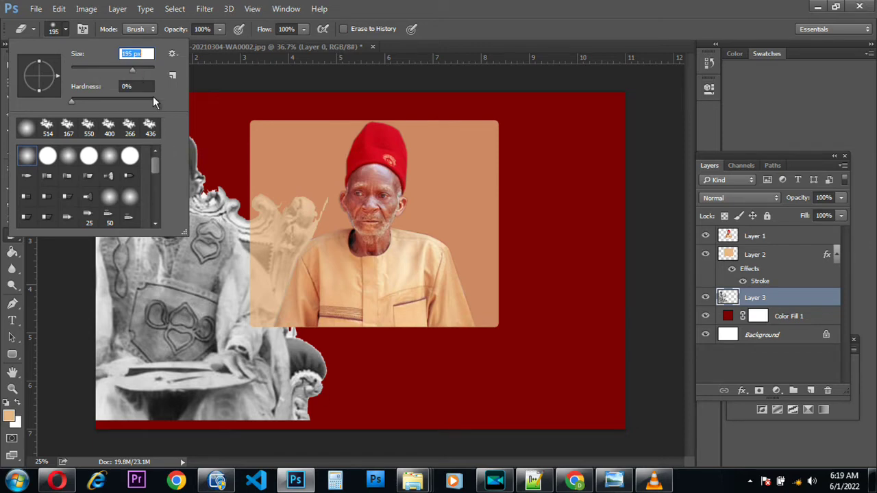
type("467")
left_click(320, 414)
mouse_move(320, 414)
left_mouse_down()
mouse_move(106, 416)
mouse_move(298, 386)
mouse_move(259, 365)
mouse_move(97, 390)
mouse_move(305, 370)
mouse_move(87, 355)
mouse_move(306, 348)
mouse_move(202, 369)
mouse_move(83, 376)
left_mouse_up()
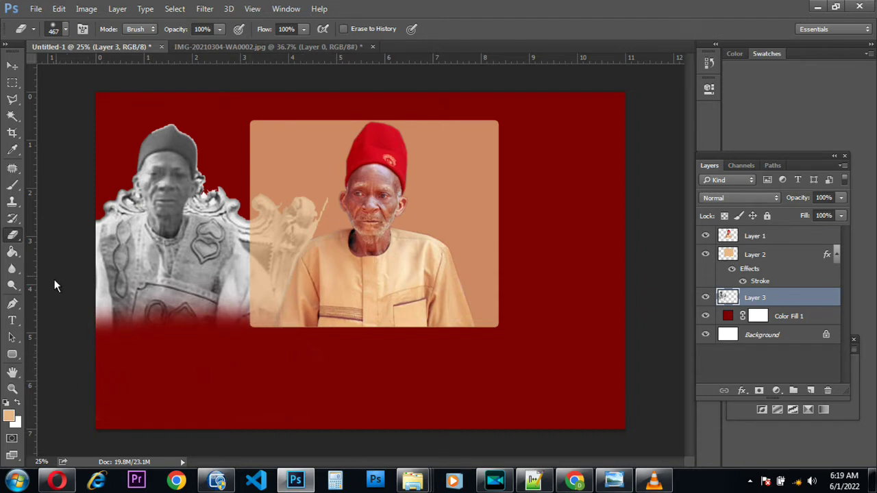
left_click(11, 65)
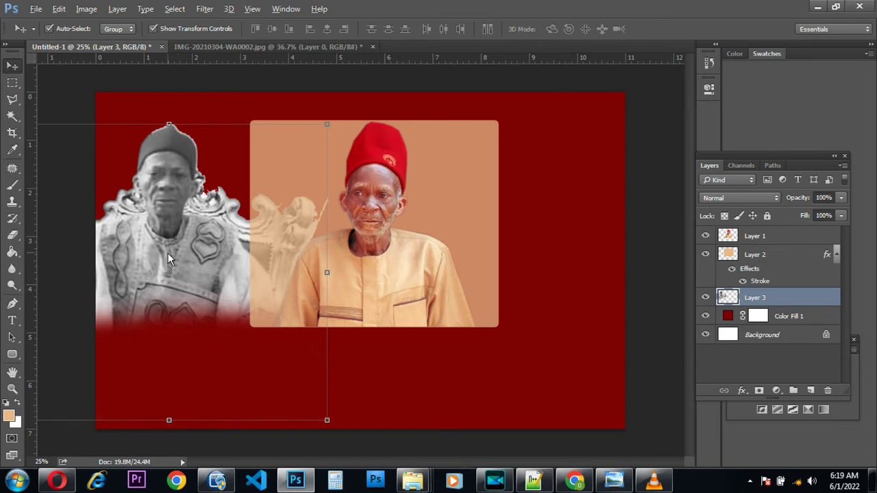
left_click_drag(168, 252, 567, 247)
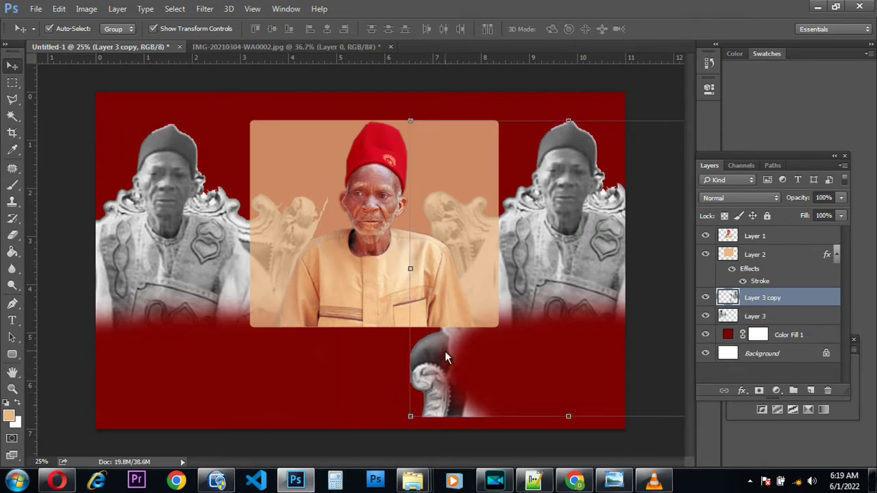
Erase the copy's leftover throne base and lower its opacity to about 17%
left_click(14, 236)
mouse_move(494, 425)
left_mouse_down()
mouse_move(441, 385)
mouse_move(428, 359)
mouse_move(462, 345)
mouse_move(455, 345)
mouse_move(544, 361)
mouse_move(406, 386)
left_mouse_up()
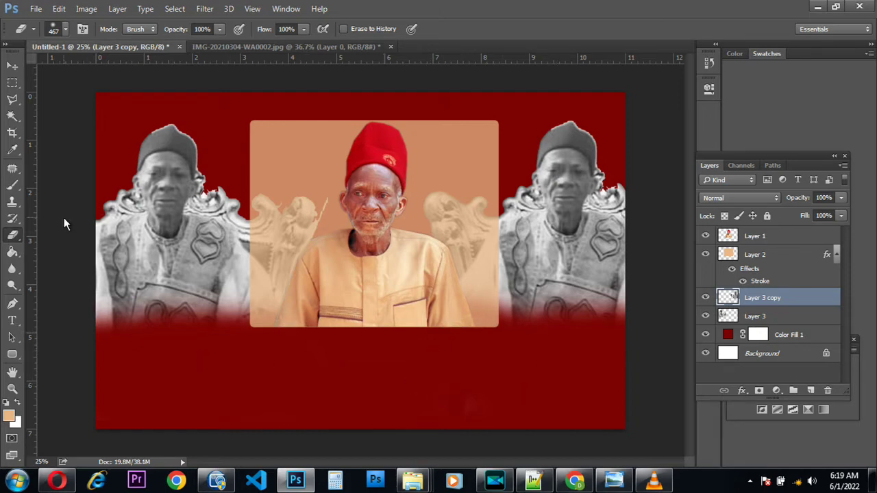
left_click(12, 66)
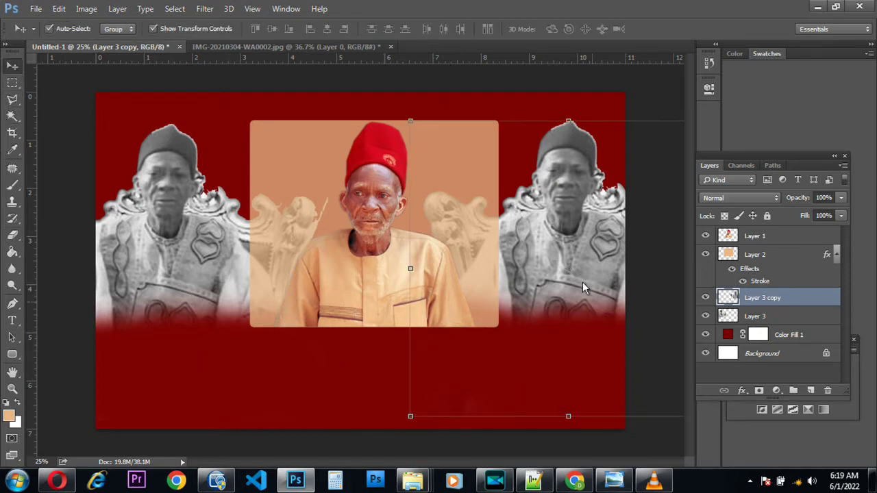
left_click(843, 199)
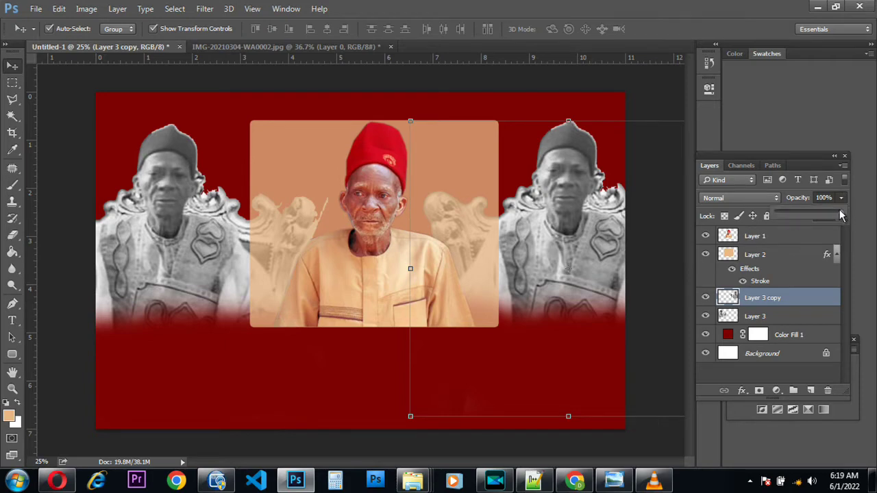
left_click_drag(820, 218, 782, 220)
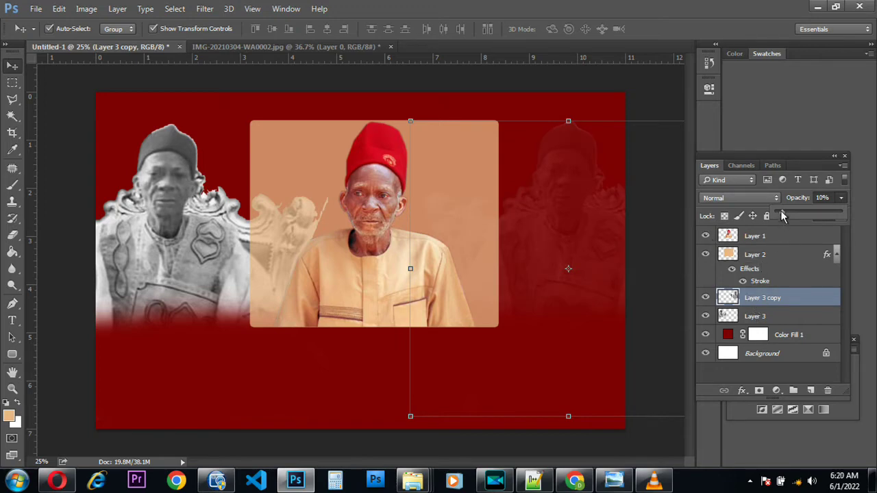
left_click_drag(783, 216, 788, 216)
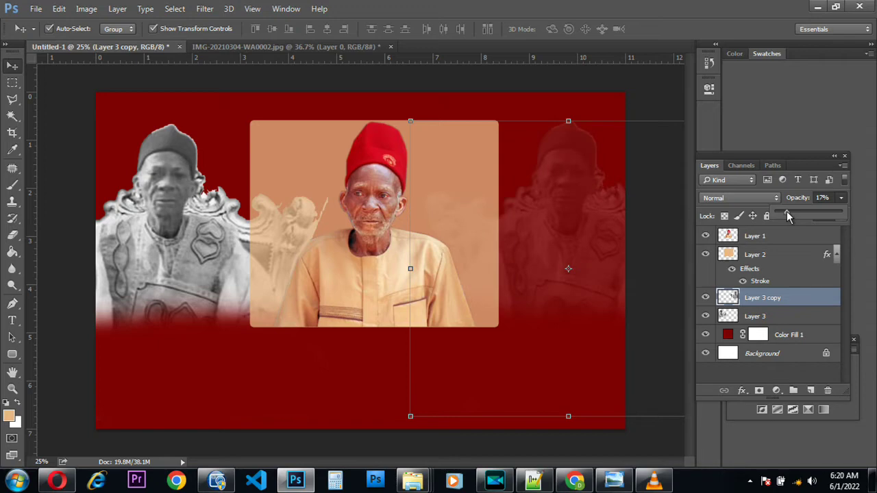
Set the left grey figure's layer, Layer 3, to 16% opacity
left_click(583, 236)
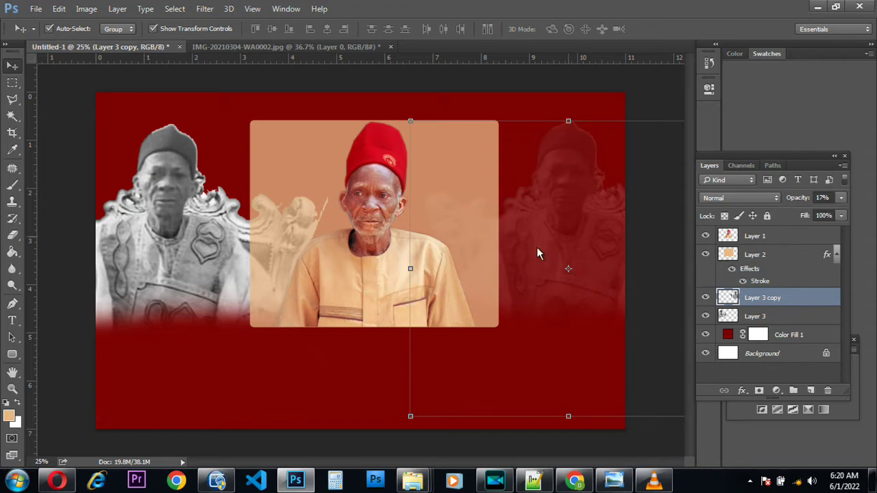
left_click(179, 269)
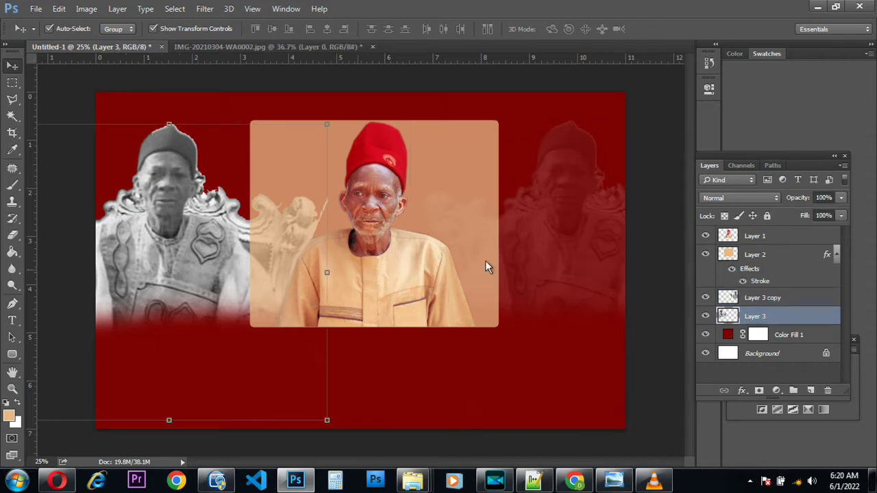
left_click(841, 198)
left_click(831, 199)
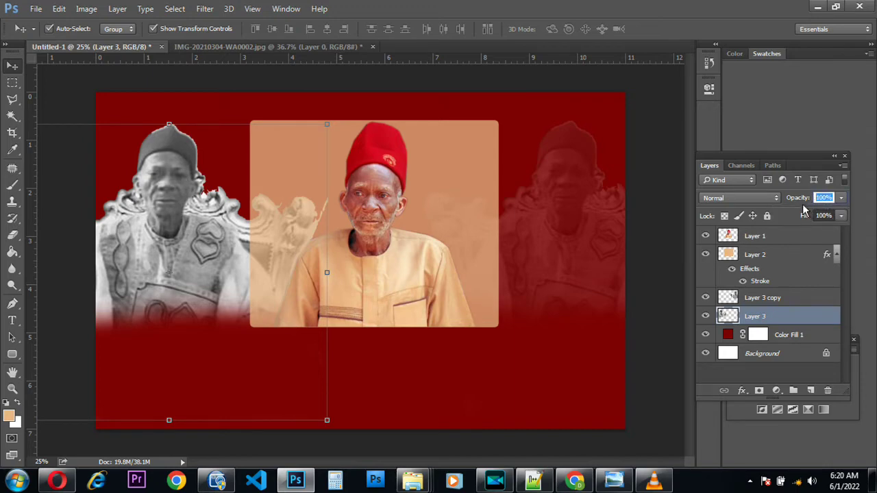
type("16")
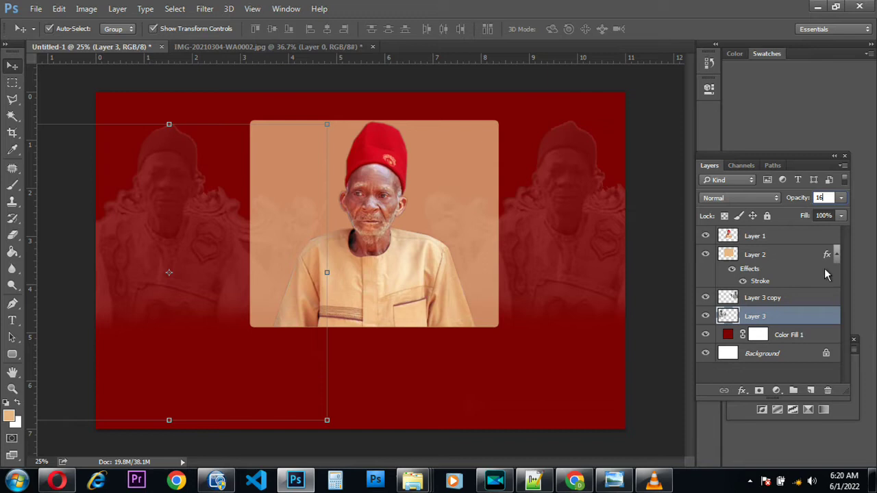
key("Return")
left_click(198, 271)
left_click(12, 322)
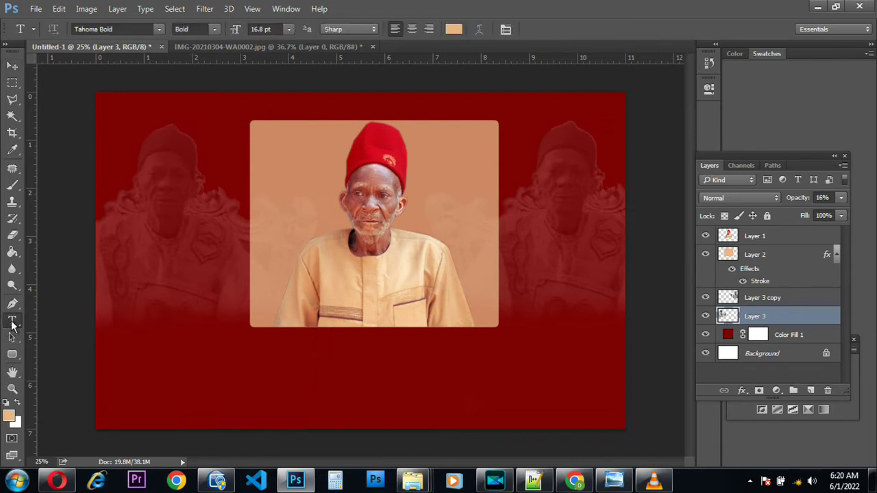
Type 'CALL TO GLORY' above the portrait at 24 pt and colour it near-white
left_click(207, 108)
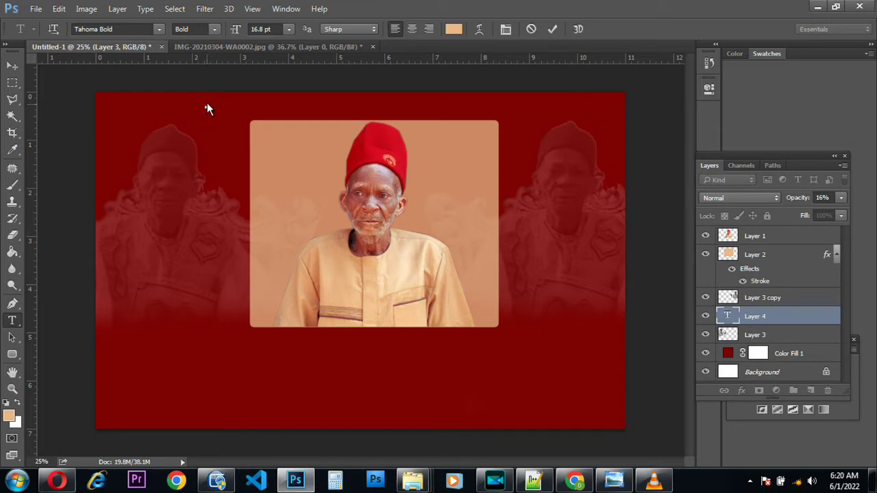
left_click(289, 29)
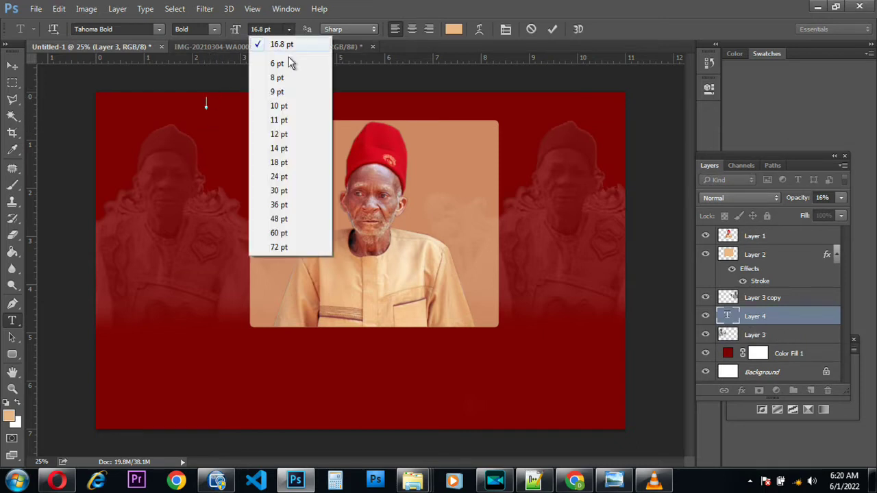
left_click(288, 179)
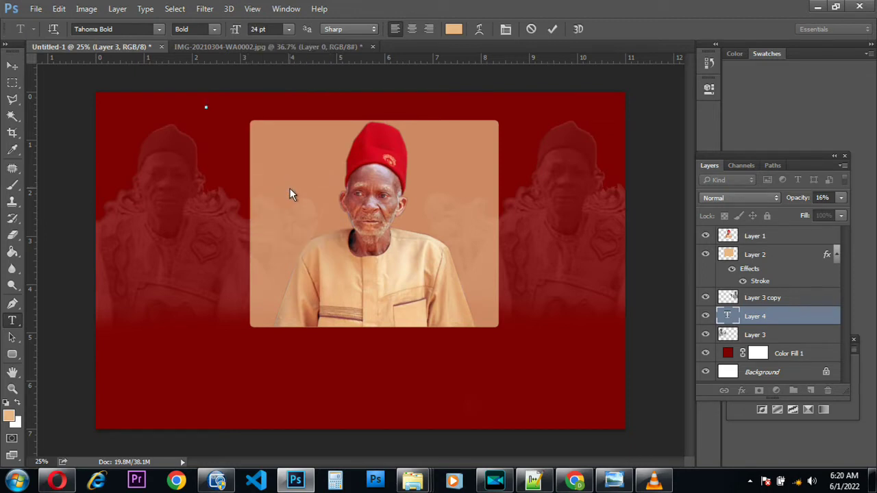
type("CALL")
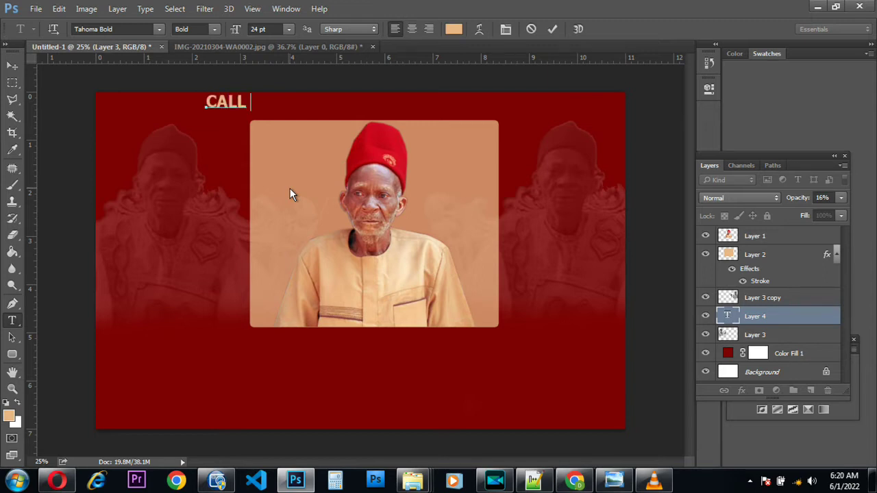
type(" TO GLO")
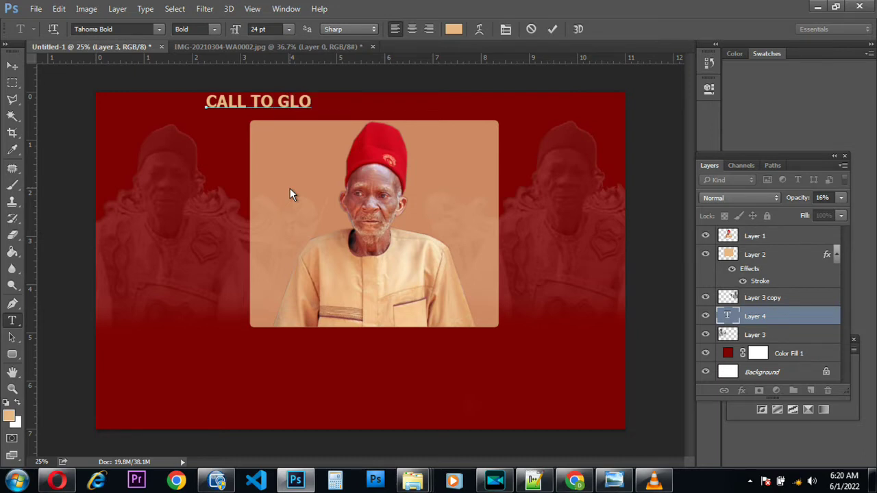
type("RY")
left_click(552, 28)
left_click(453, 29)
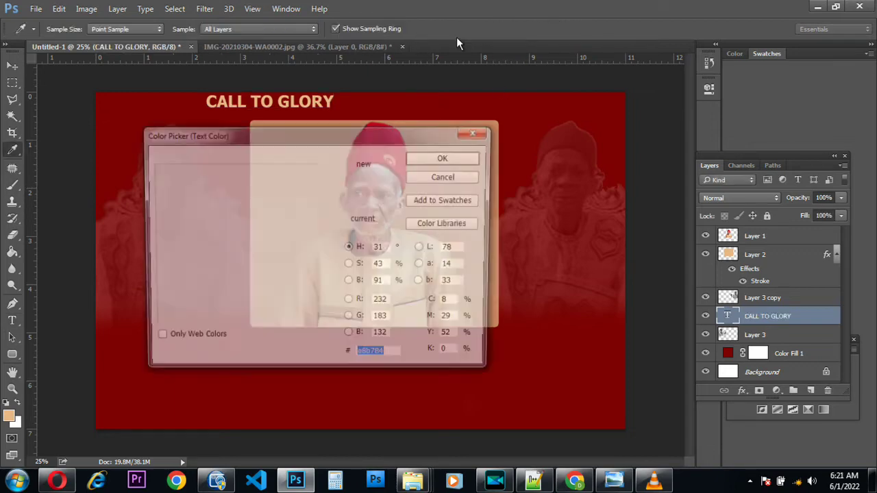
left_click(155, 171)
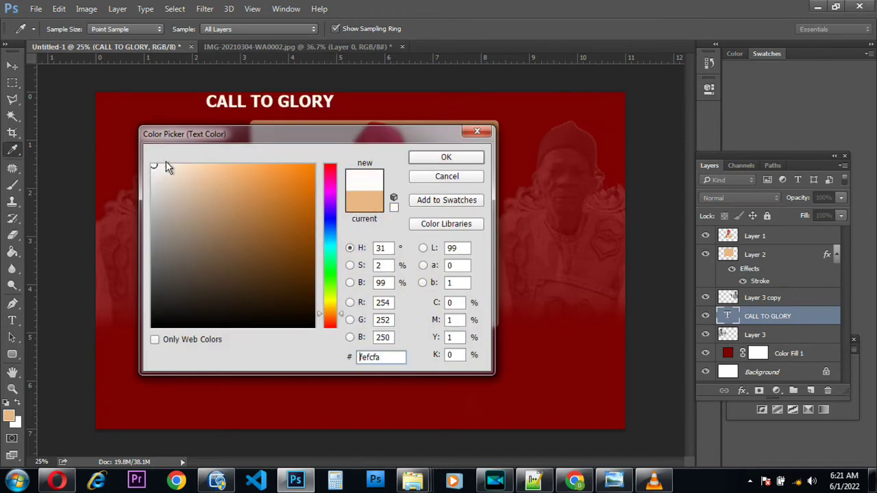
left_click(446, 157)
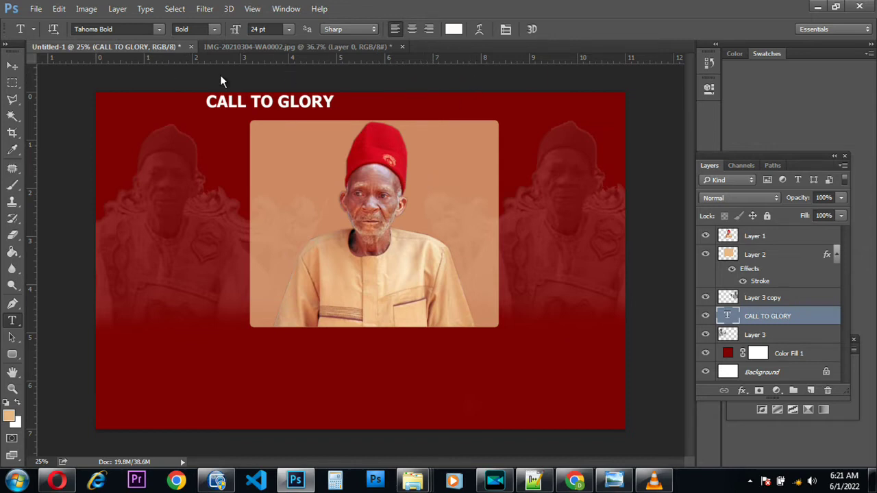
left_click(12, 65)
Centre the title above the portrait and change its font to MoolBoran Regular
left_click_drag(307, 103, 394, 112)
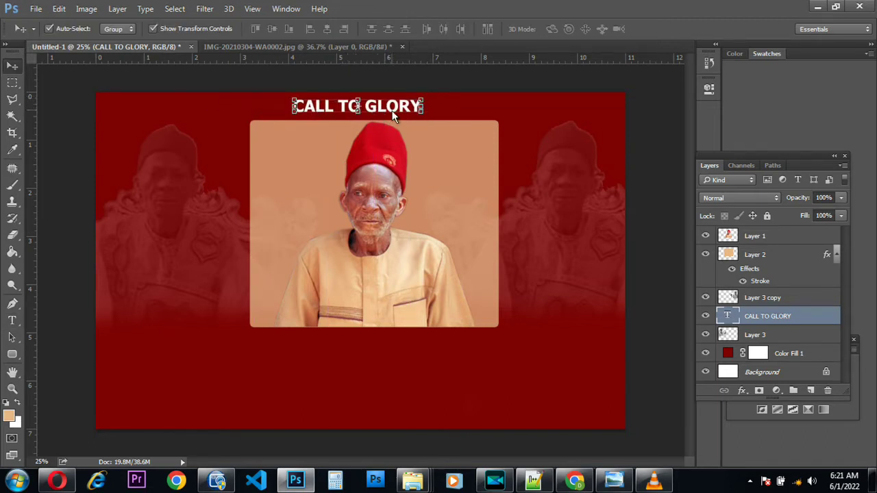
left_click_drag(393, 115, 404, 113)
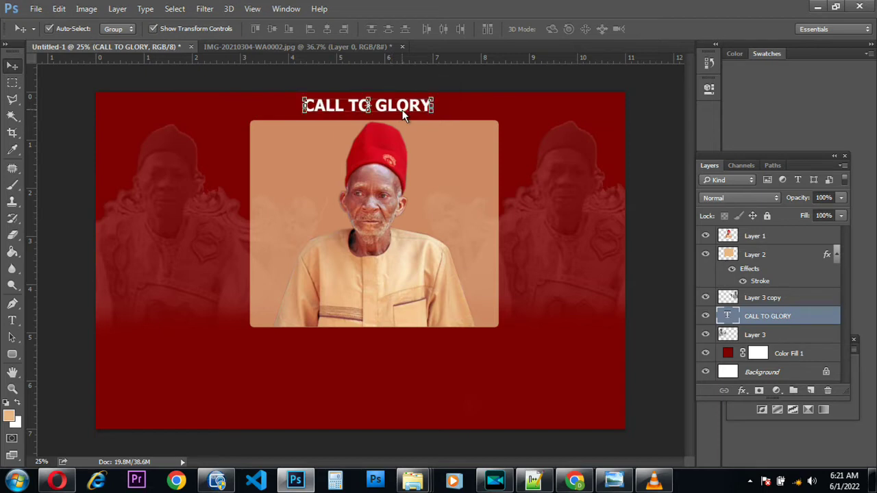
left_click(11, 320)
left_click(158, 29)
scroll(171, 164, "up", 5)
scroll(171, 144, "up", 8)
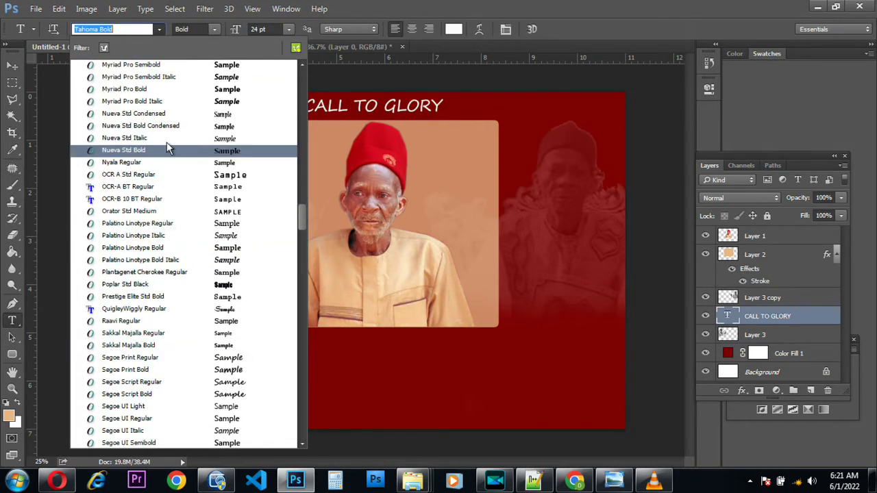
scroll(147, 147, "up", 3)
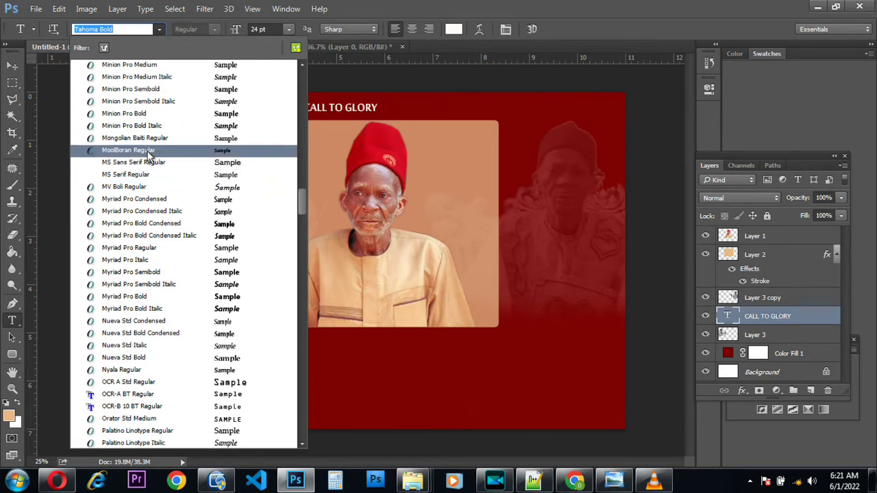
left_click(147, 153)
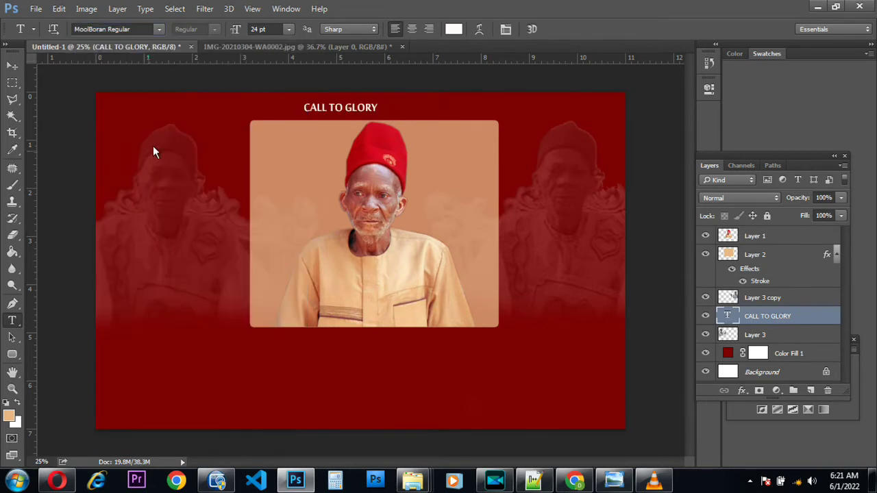
Scale the CALL TO GLORY title up to about 150% and nudge it slightly right
left_click(13, 69)
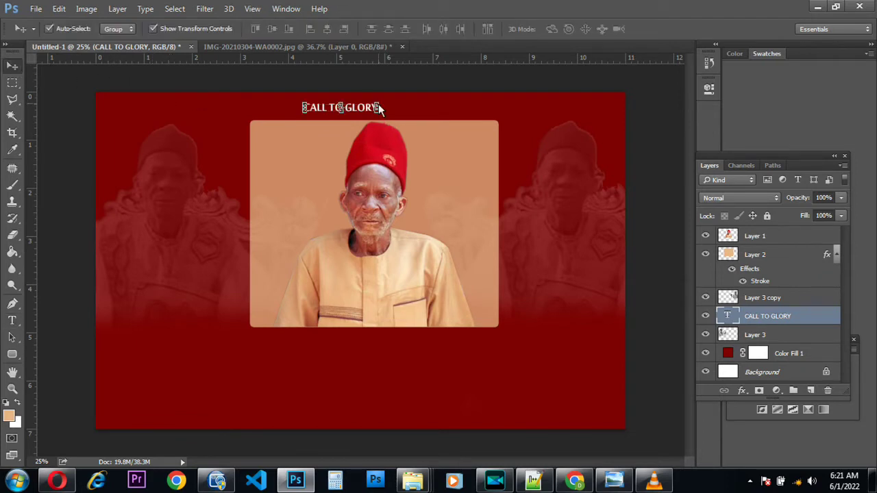
key("ctrl+t")
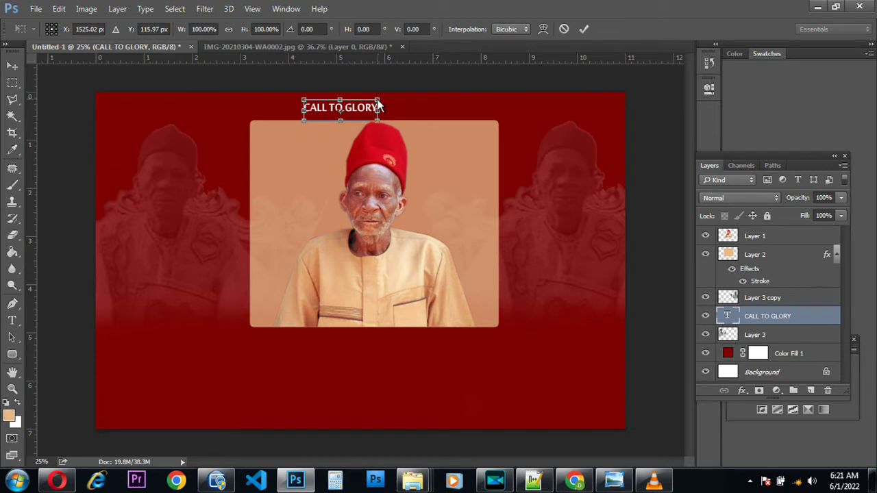
mouse_move(379, 104)
left_mouse_down()
mouse_move(426, 84)
mouse_move(393, 110)
left_mouse_up()
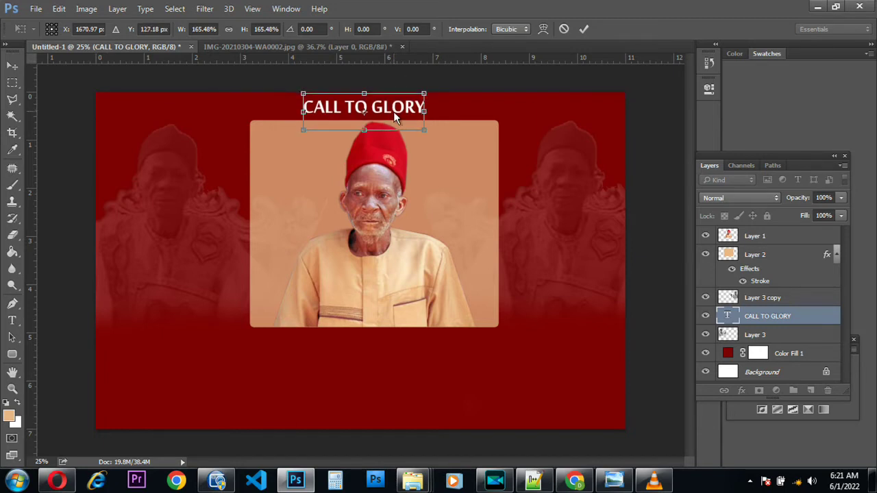
key("Return")
key("shift+Right")
key("shift+Right")
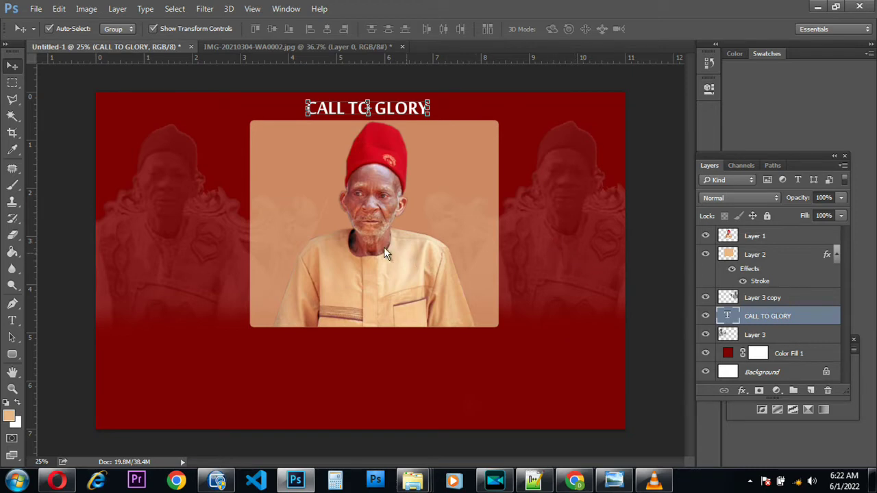
left_click(13, 82)
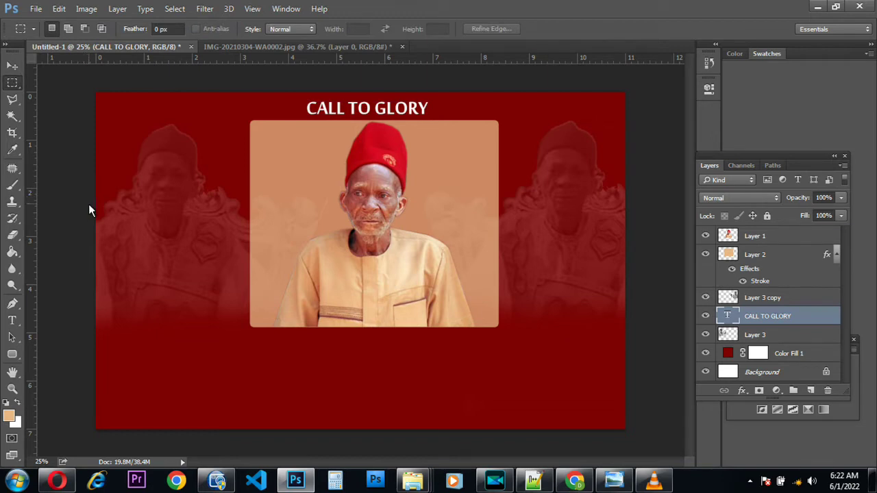
Select a horizontal band across the card's middle and add a new empty layer
left_click_drag(89, 203, 630, 295)
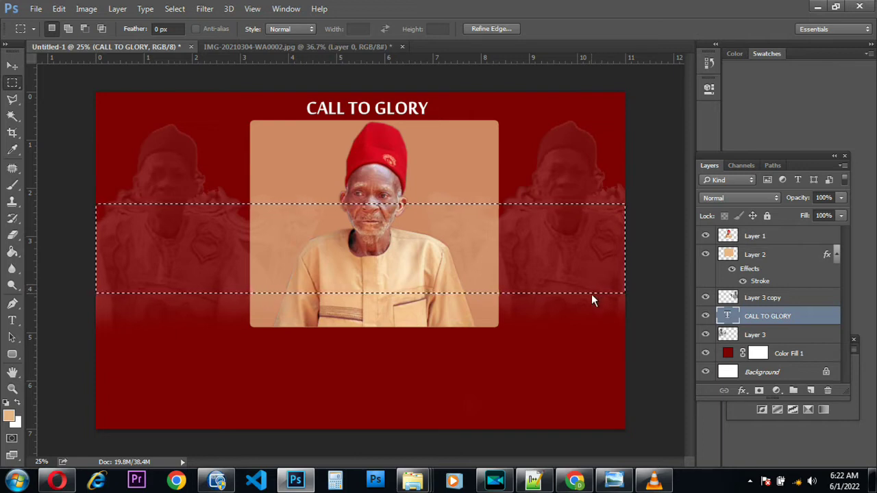
key("shift+Down")
key("shift+Down")
key("shift+Down")
key("shift+Down")
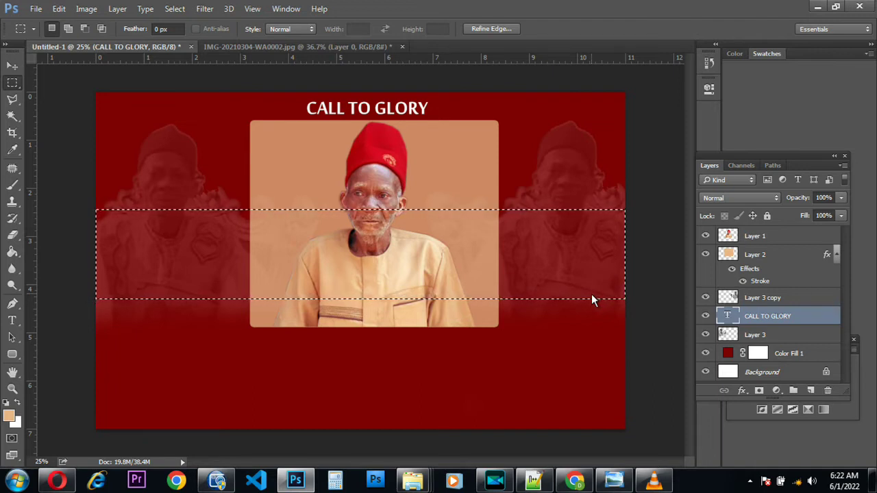
left_click(811, 390)
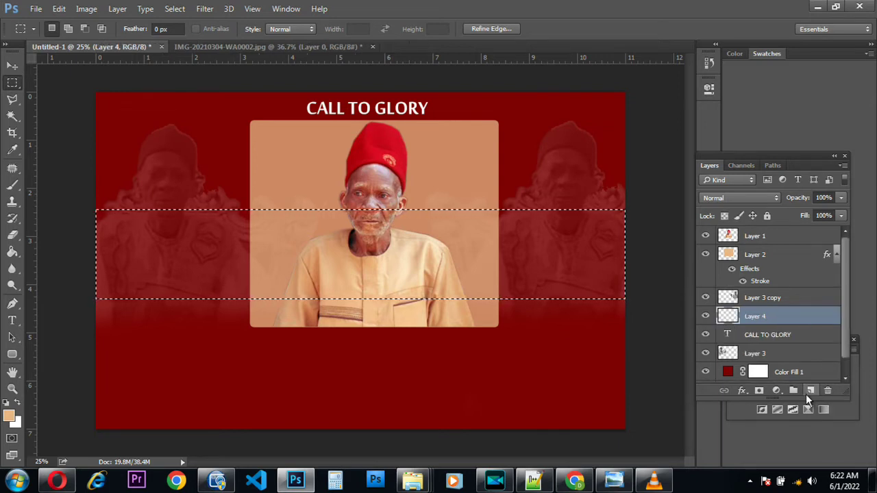
Fill the selected band with near-white on Layer 4 and deselect
left_click(8, 416)
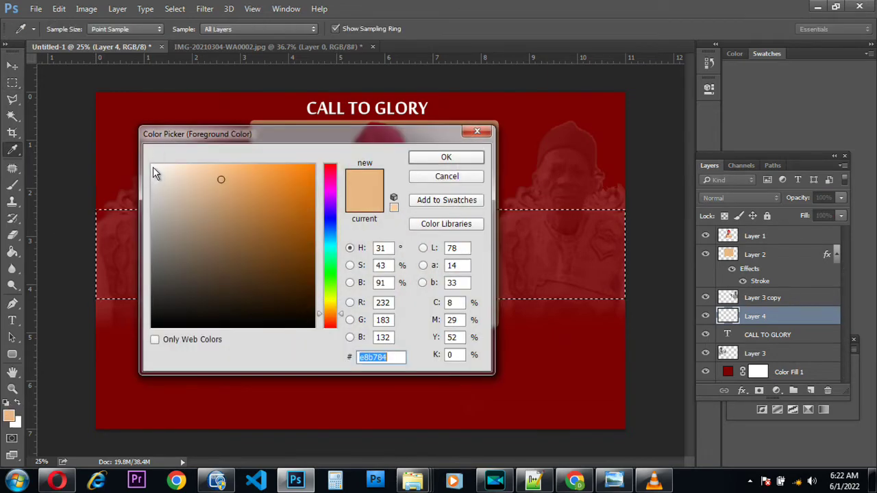
left_click(153, 166)
left_click(447, 157)
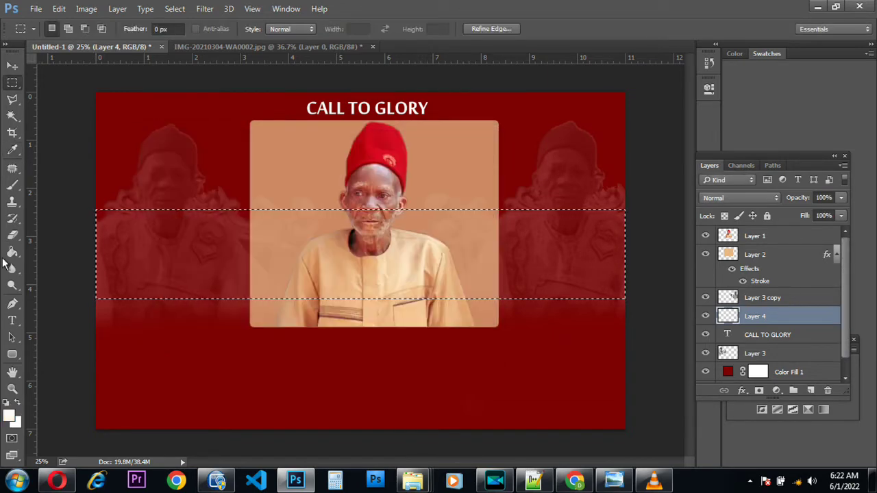
left_click(13, 253)
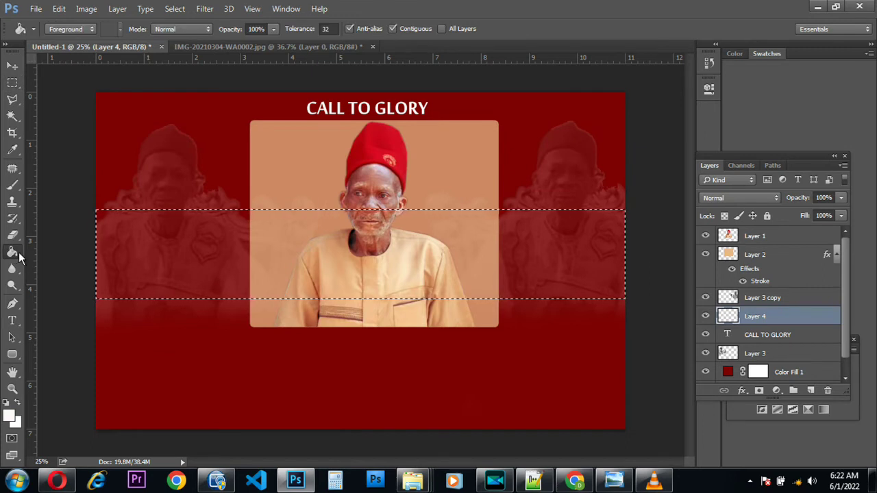
left_click(272, 255)
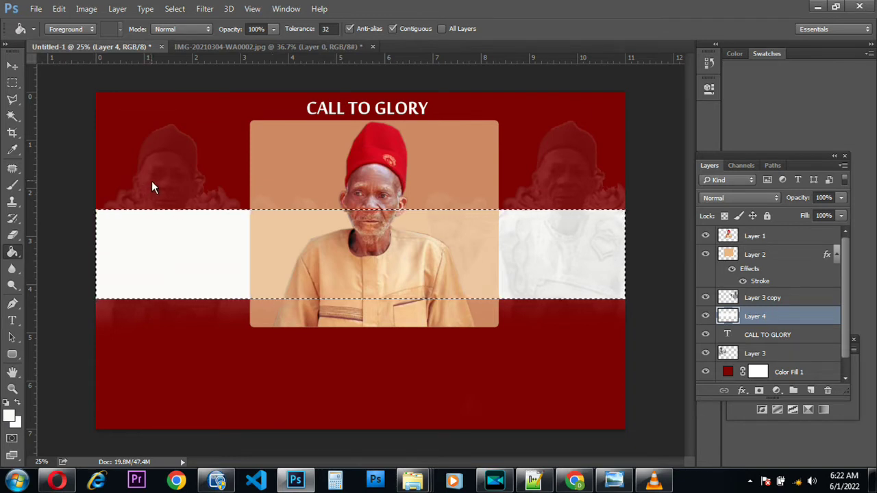
key("ctrl+d")
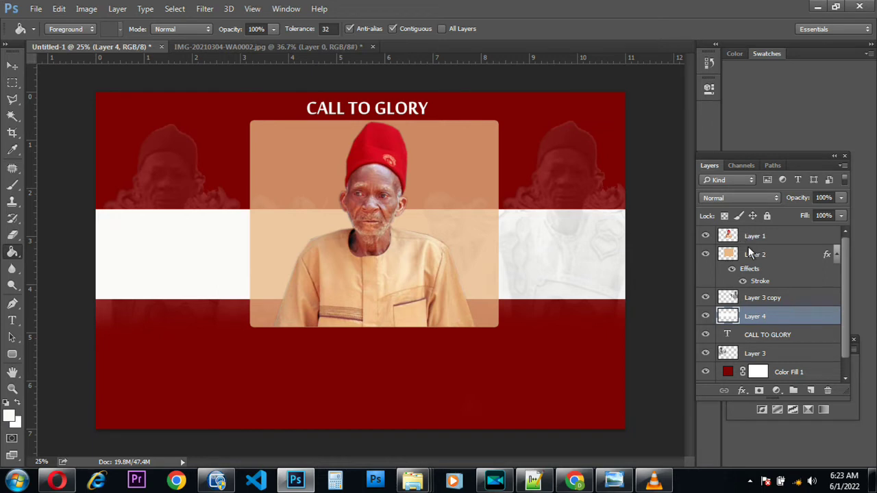
Move Layer 4 above Layer 2 and stretch the white band to about 106% height
left_click_drag(784, 318, 768, 247)
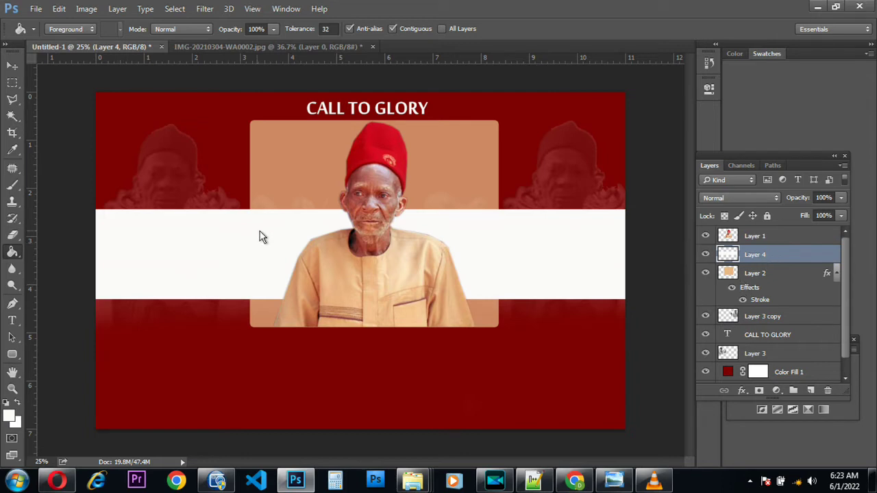
left_click(12, 65)
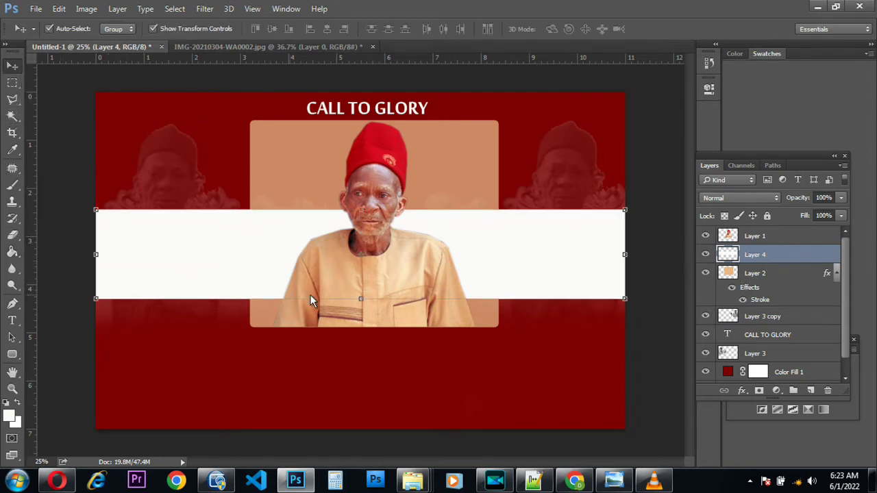
left_click_drag(362, 307, 363, 310)
key("Return")
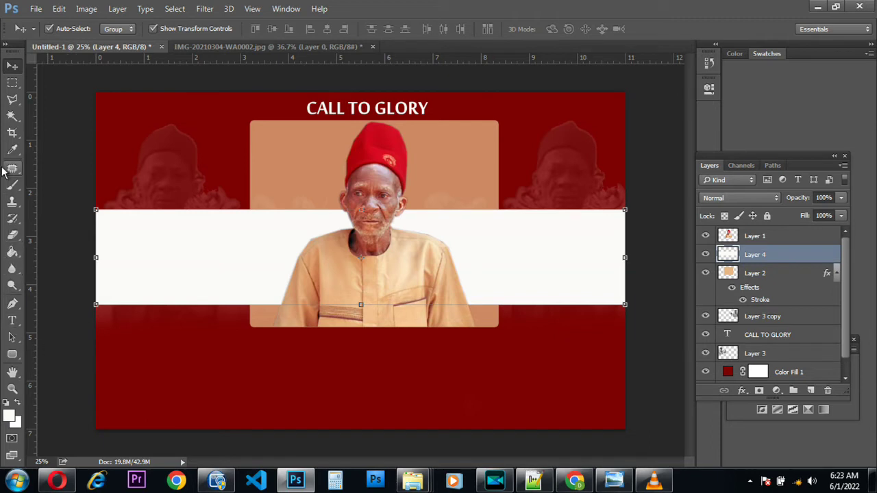
left_click(12, 82)
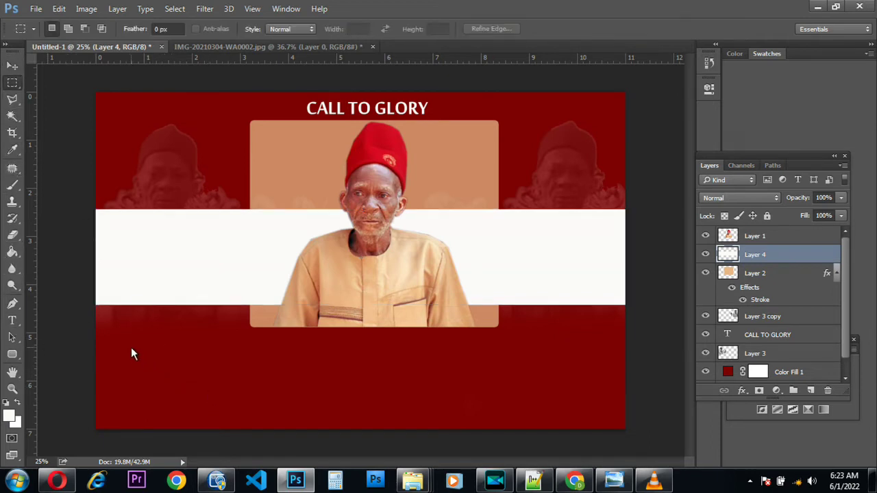
Create a small white-filled rectangle on a new layer above Layer 1
left_click_drag(128, 341, 213, 398)
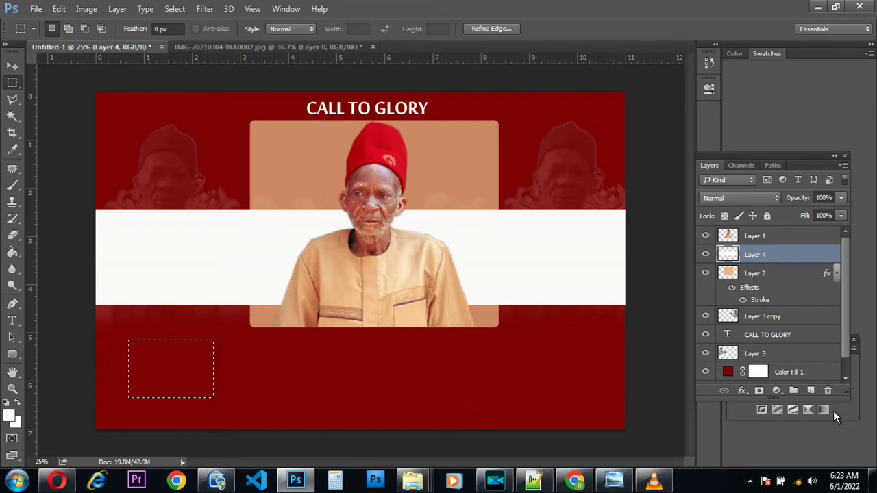
left_click(762, 239)
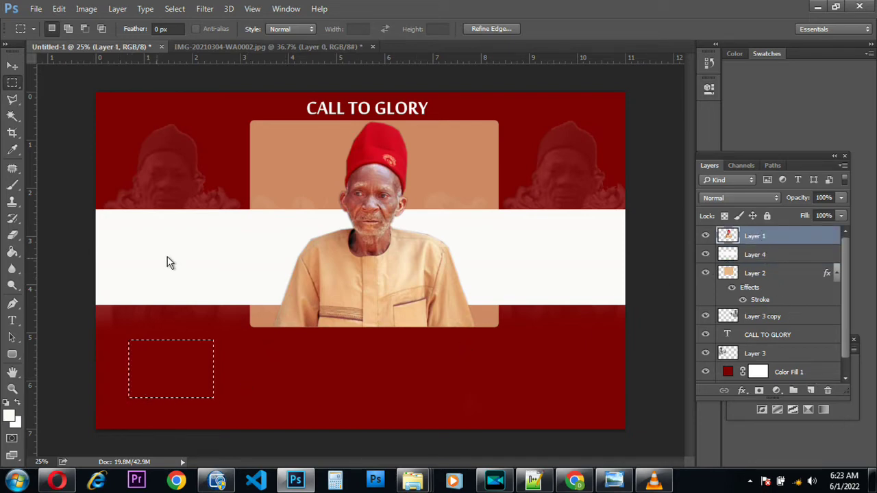
left_click(811, 389)
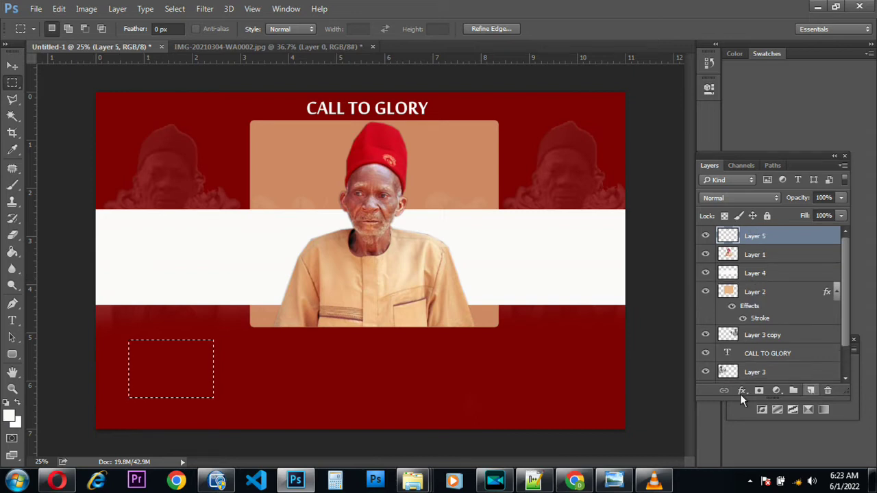
left_click(12, 258)
left_click(174, 373)
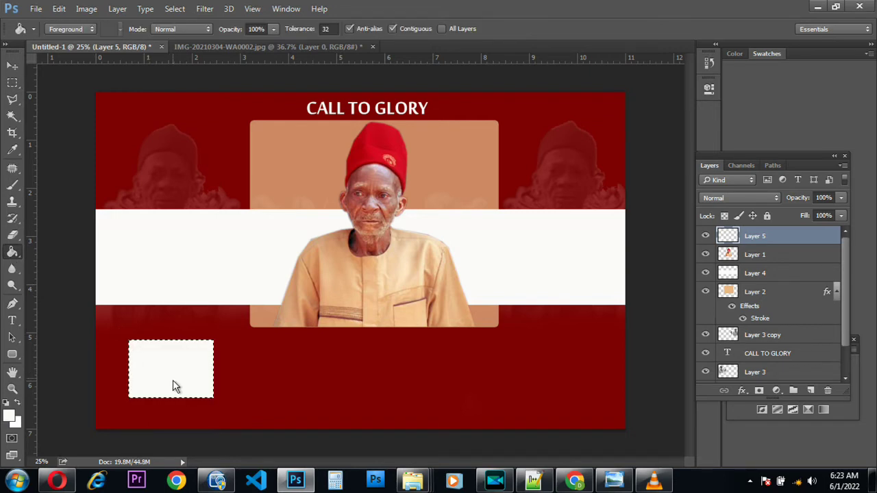
key("ctrl+d")
Give the white box a Stroke effect in the card's dark red (7d0202)
left_click(742, 392)
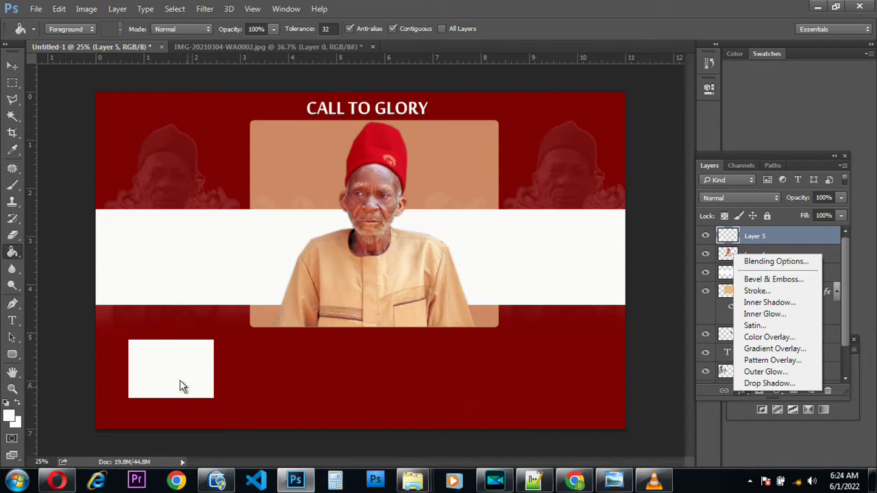
left_click(754, 292)
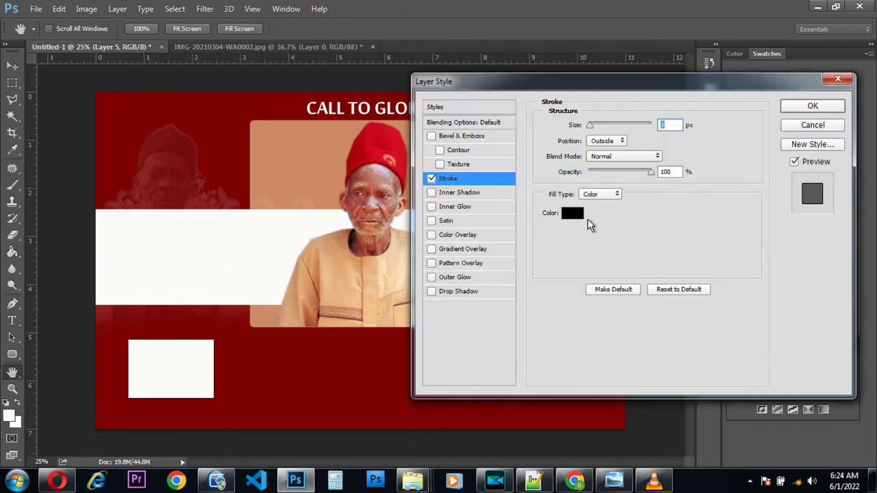
left_click(582, 217)
left_click(348, 411)
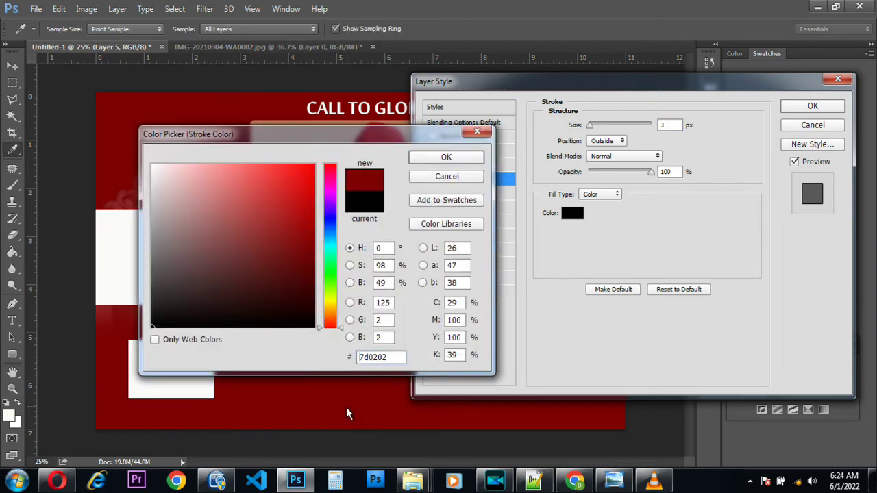
left_click(435, 159)
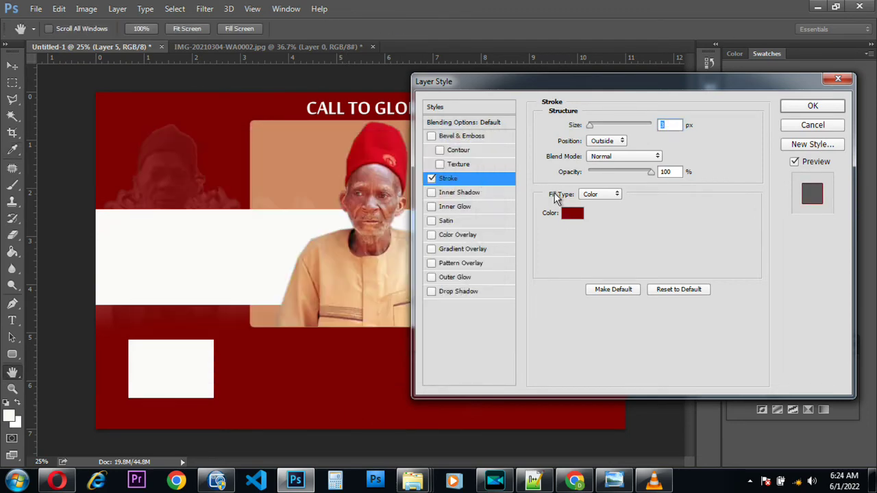
left_click(809, 108)
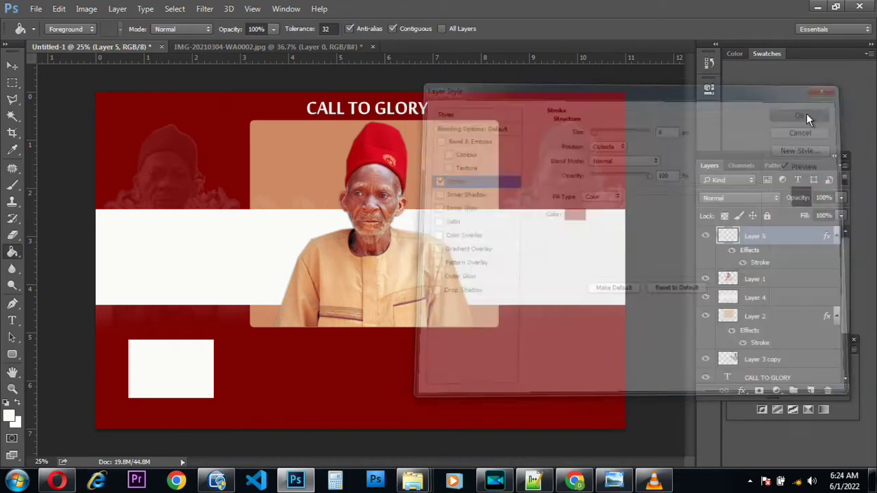
Move the outlined box onto the left side of the white band
left_click(12, 65)
mouse_move(141, 344)
left_mouse_down()
mouse_move(133, 261)
mouse_move(144, 263)
left_mouse_up()
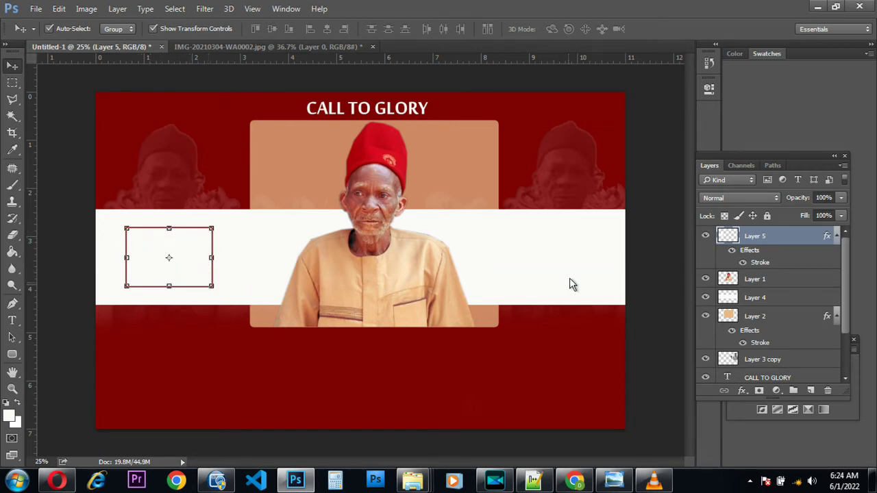
key("alt")
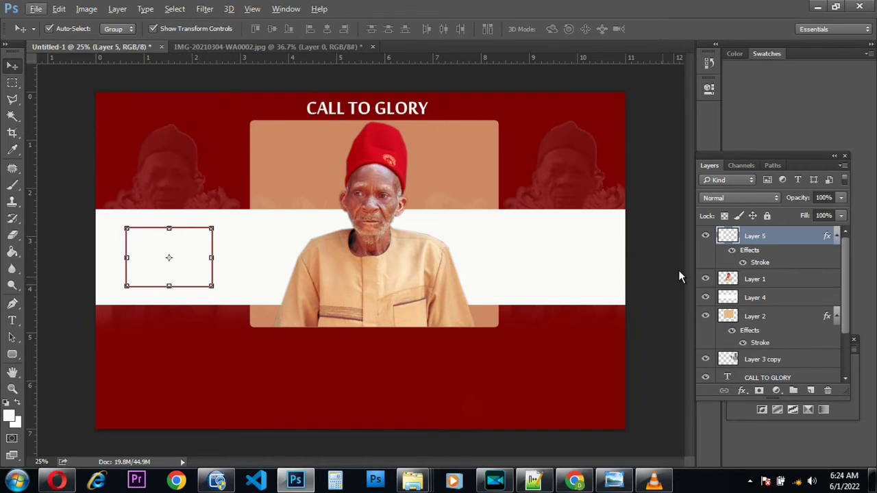
left_click(785, 240)
Duplicate Layer 5 and place the copy on the band right of the portrait
right_click(781, 235)
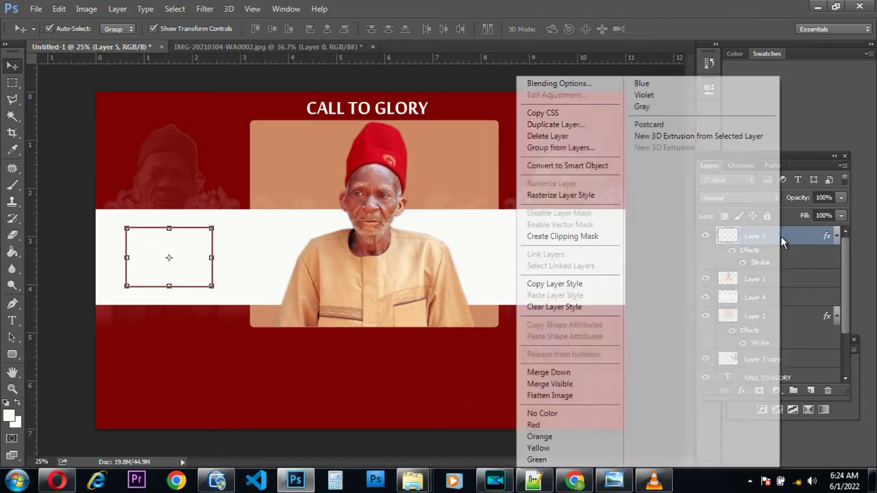
left_click(554, 126)
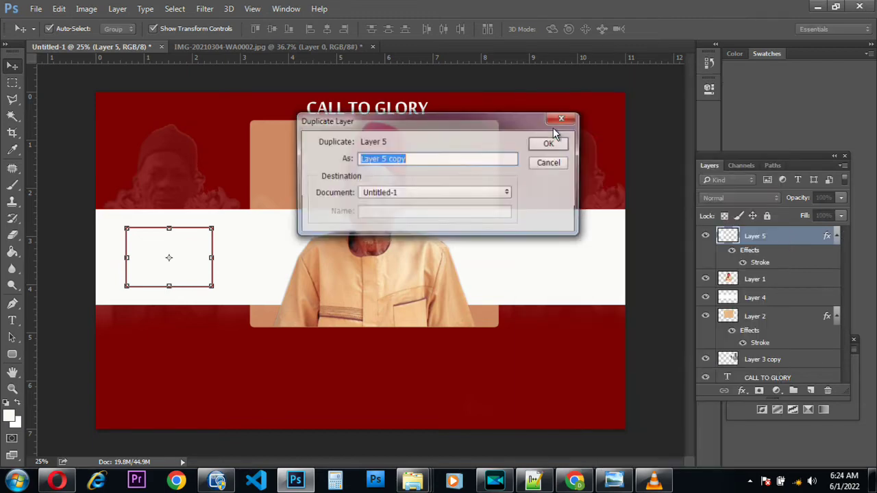
left_click(550, 145)
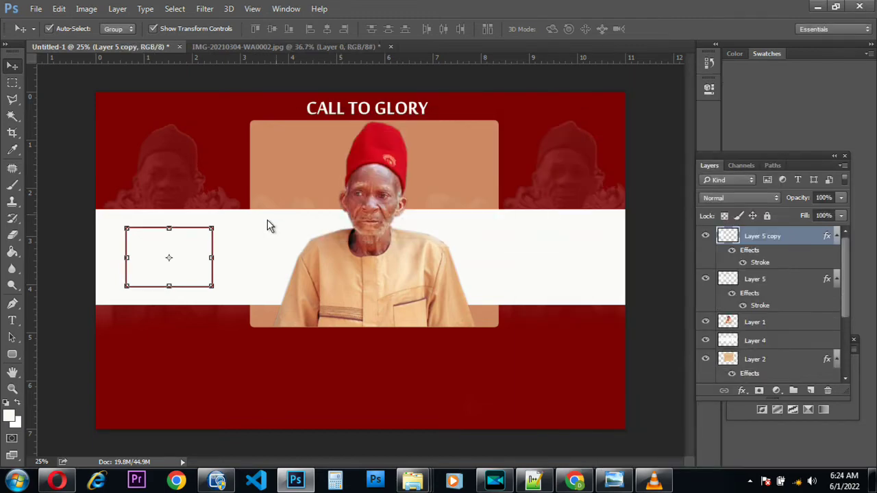
left_click_drag(190, 268, 581, 270)
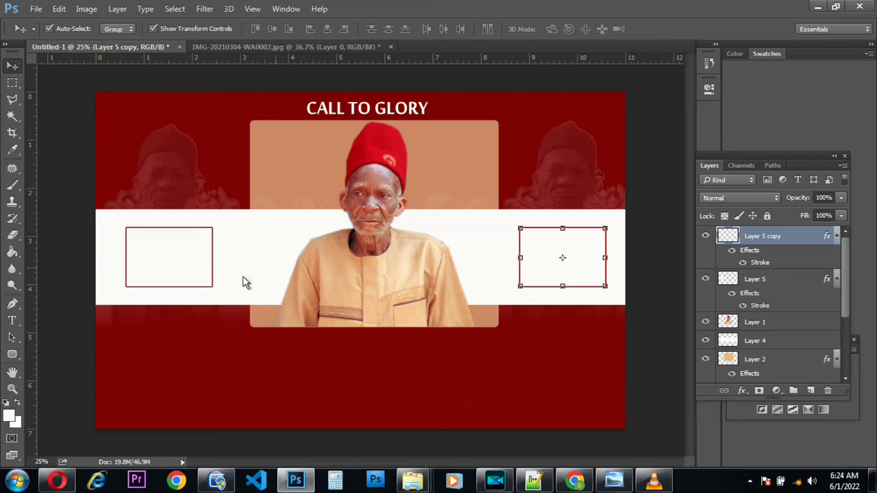
left_click(11, 325)
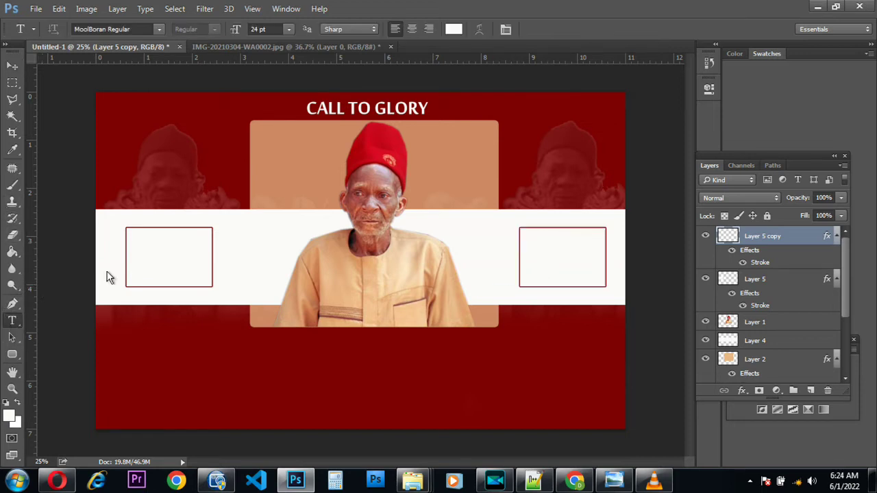
Add the DATE text inside the left box, coloured with the card's dark red
left_click(140, 239)
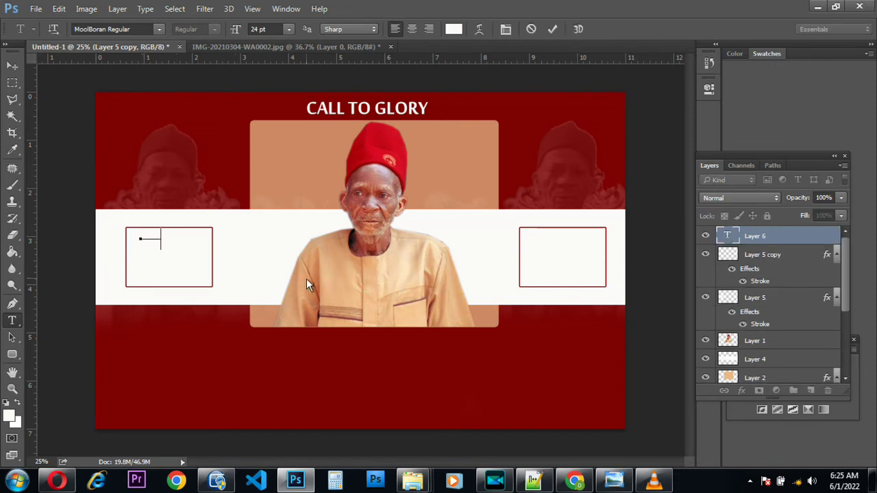
type("-")
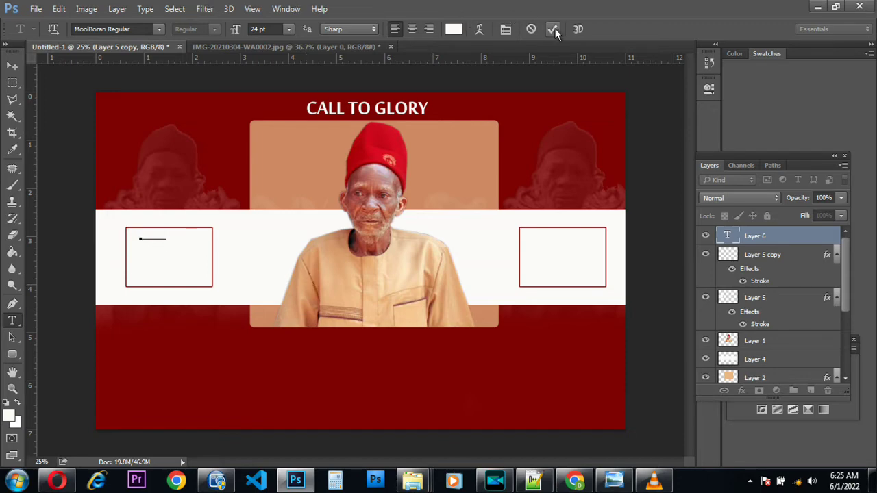
left_click(554, 29)
left_click(454, 29)
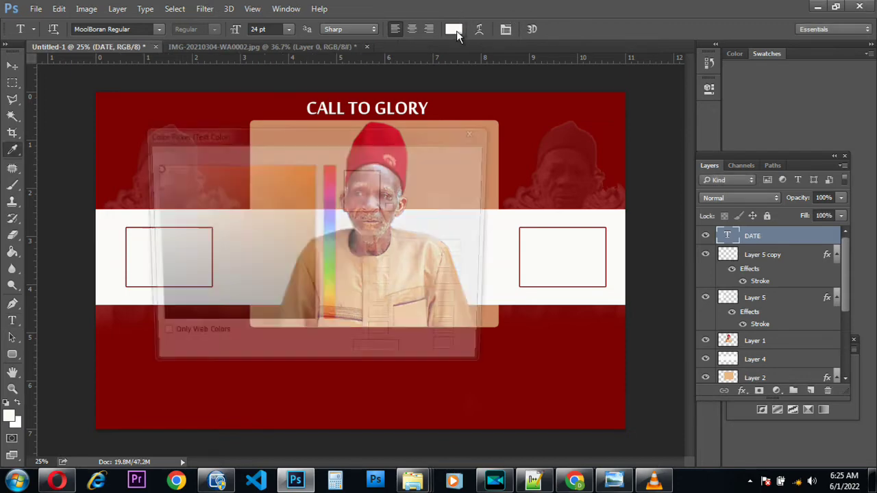
left_click(555, 405)
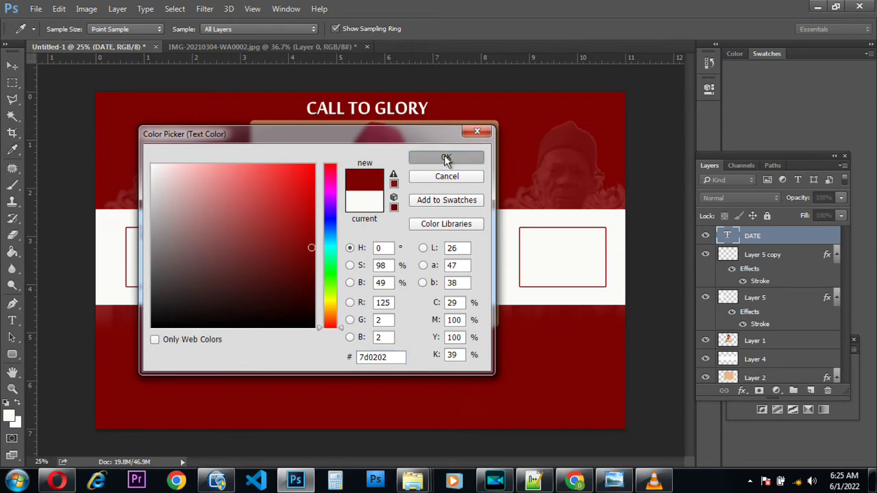
left_click(446, 158)
Scale the DATE text up to span the top of the left frame
left_click(20, 63)
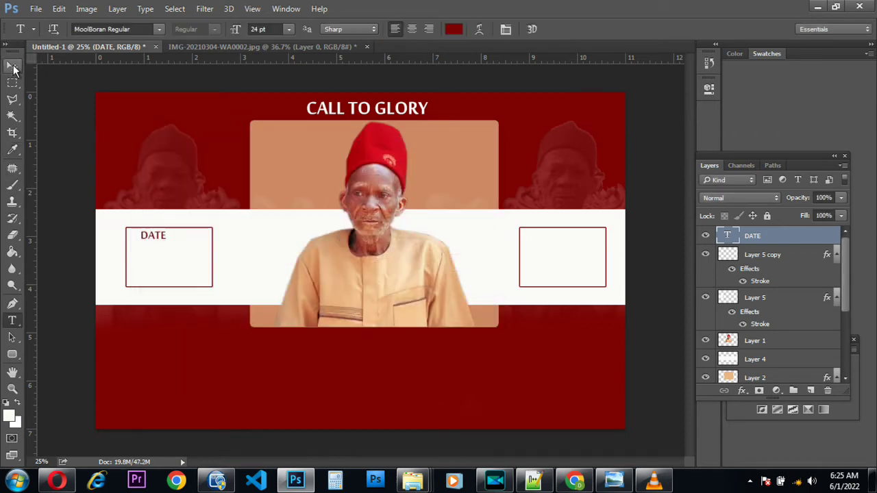
left_click_drag(167, 241, 185, 249)
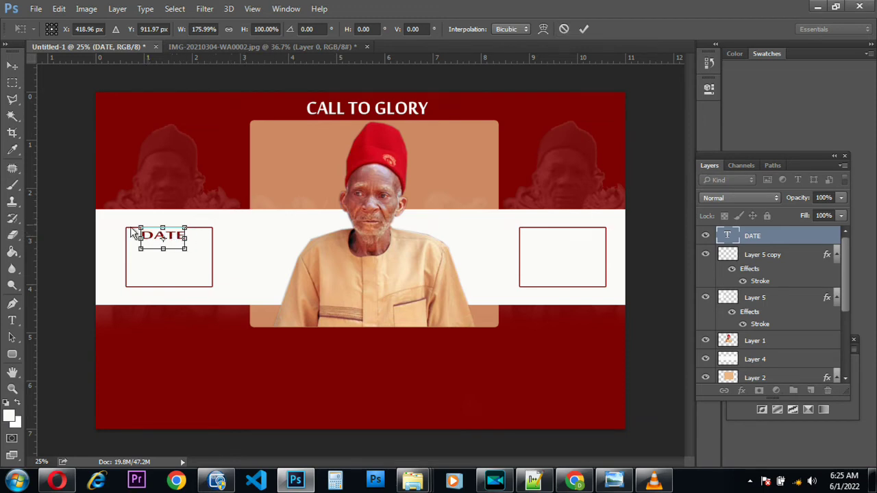
scroll(180, 237, "up", 3)
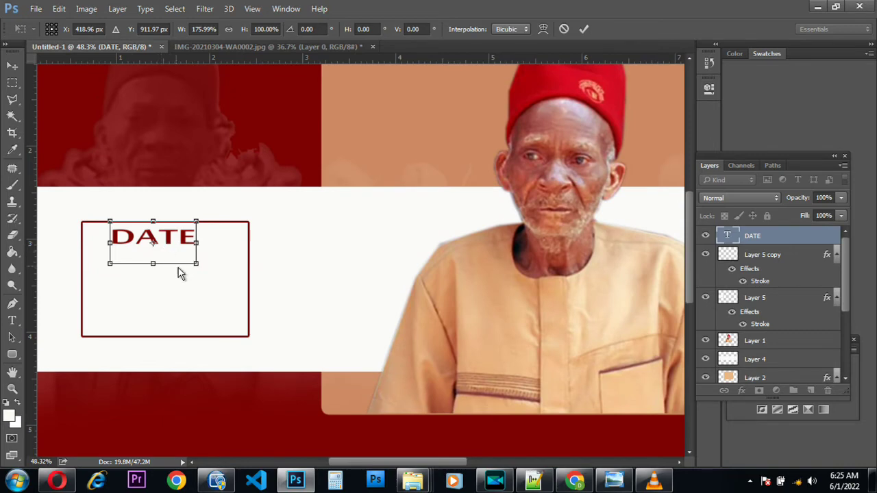
left_click(563, 30)
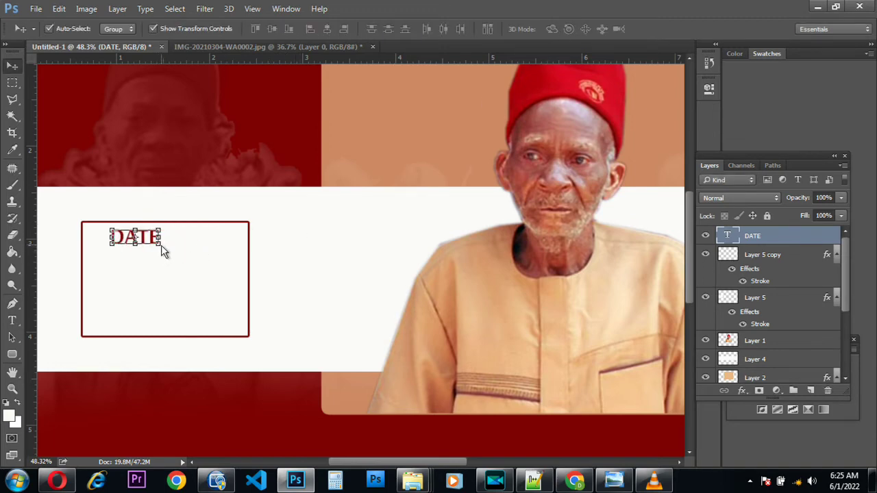
key("ctrl+t")
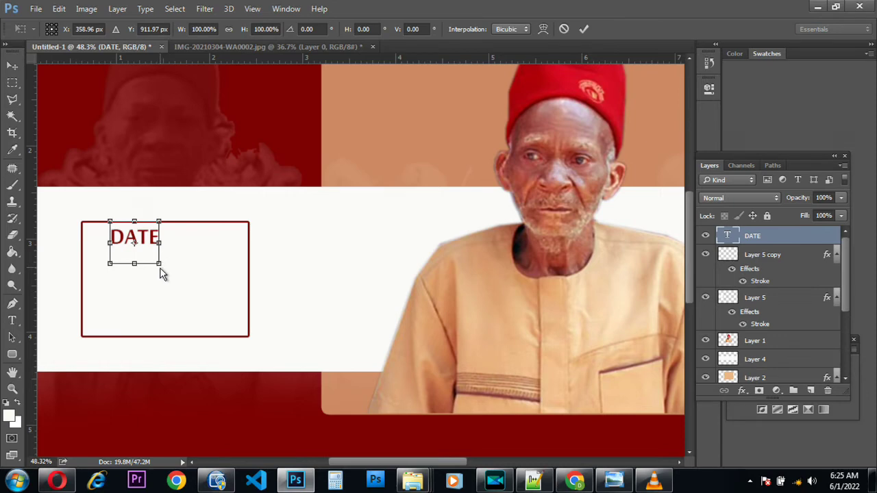
left_click_drag(162, 272, 238, 334)
left_click_drag(110, 221, 87, 217)
key("Return")
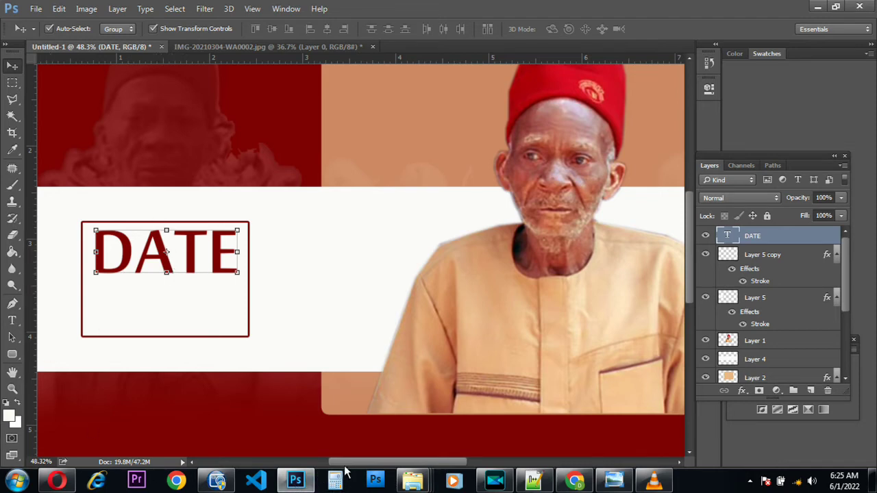
scroll(200, 294, "left", 6)
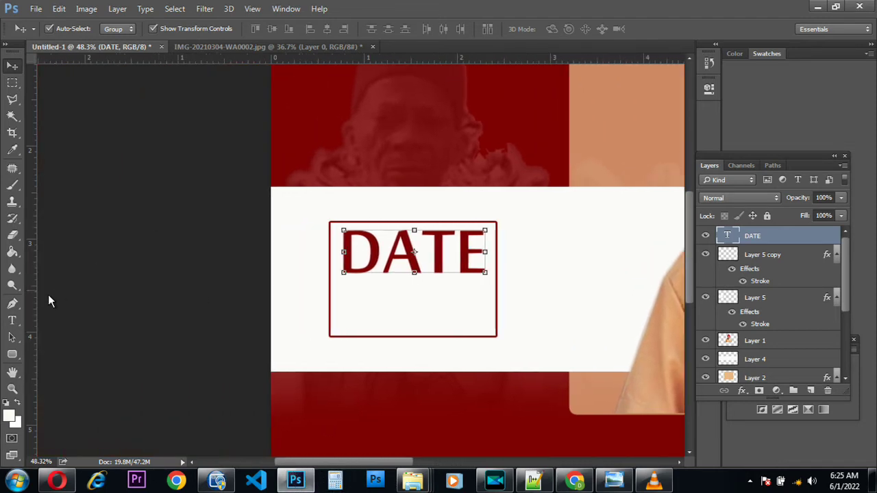
Set the DATE heading in Minion Pro Bold
left_click(12, 320)
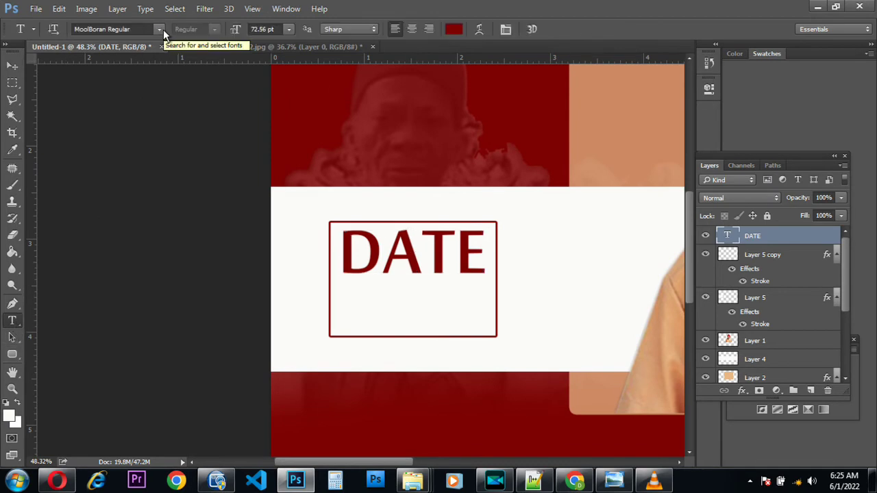
left_click(163, 29)
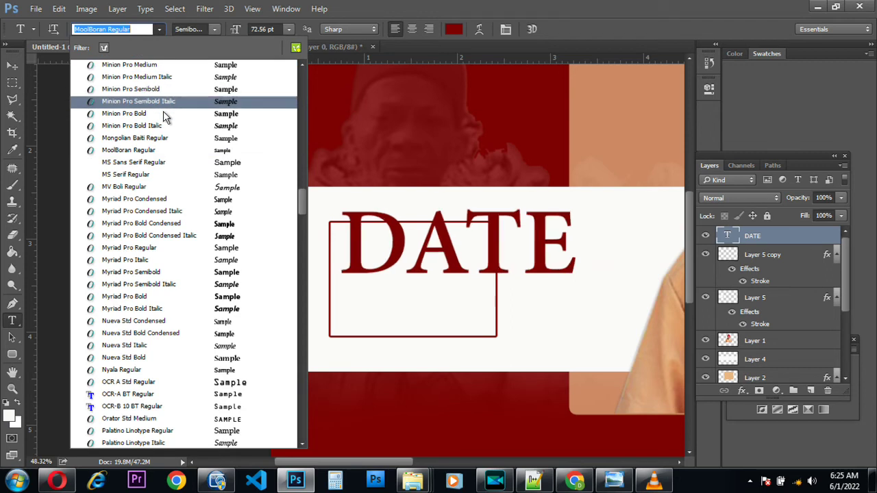
left_click(162, 113)
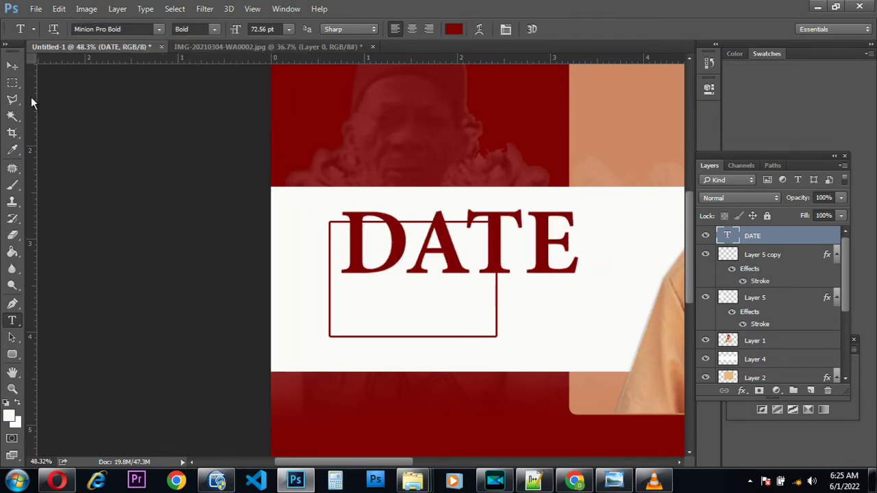
Shrink DATE to about 62% so it fits inside the top of the left box
left_click(11, 66)
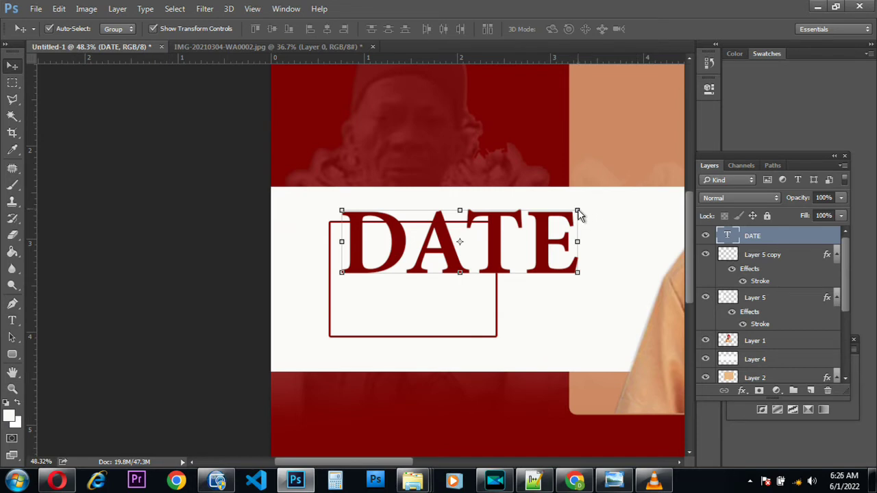
left_click_drag(578, 211, 466, 241)
left_click_drag(435, 271, 457, 251)
key("Return")
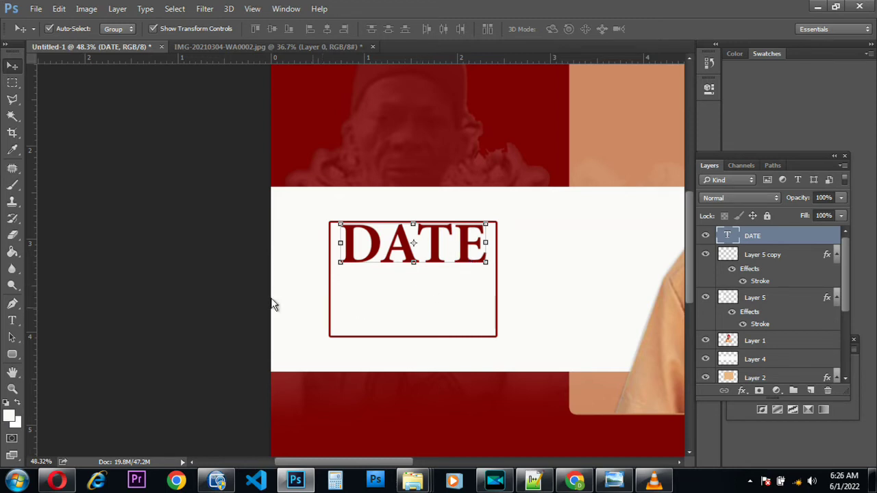
left_click(12, 320)
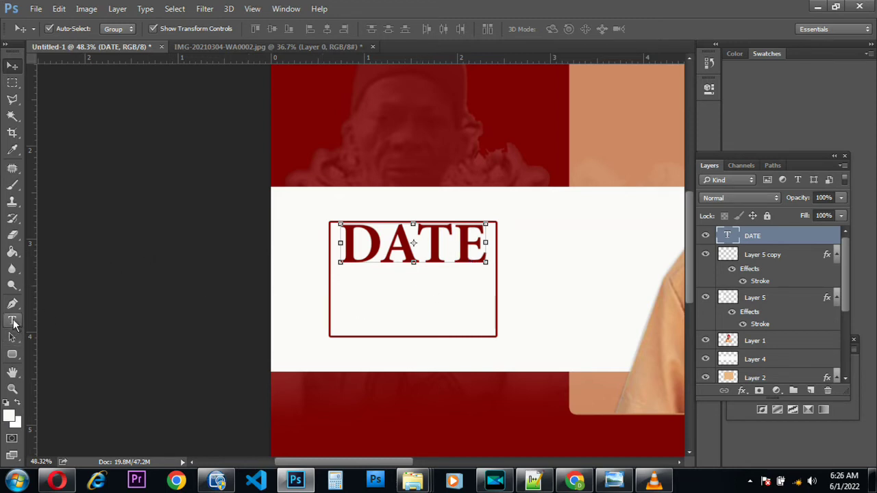
left_click(347, 317)
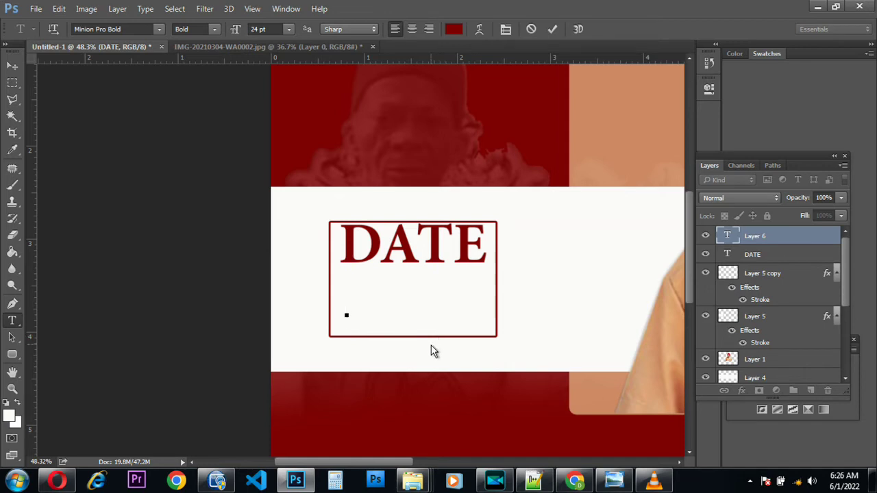
Type the date 9-4-2021 under DATE and enlarge it to about 134% to fill the frame
type("9-4")
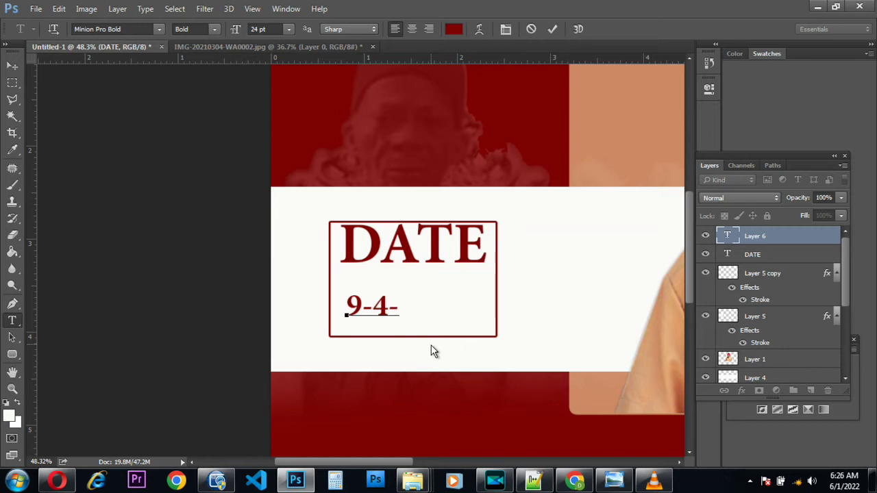
type("-2021")
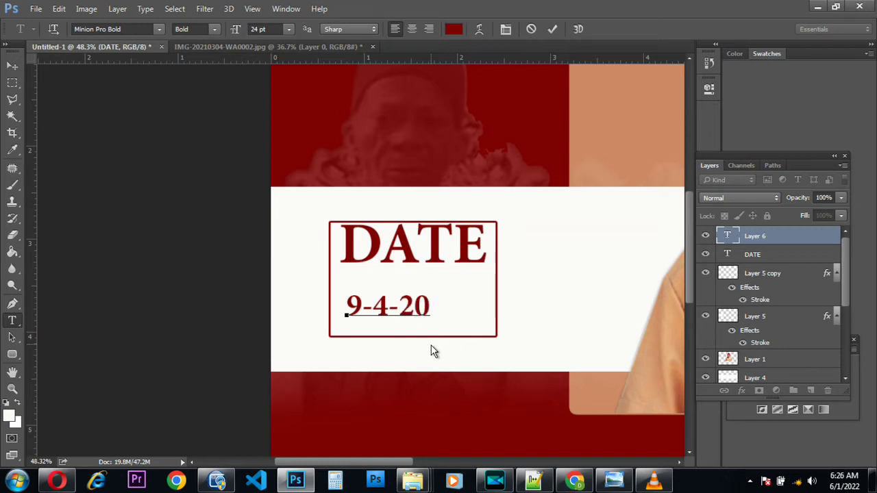
left_click(554, 34)
left_click(13, 66)
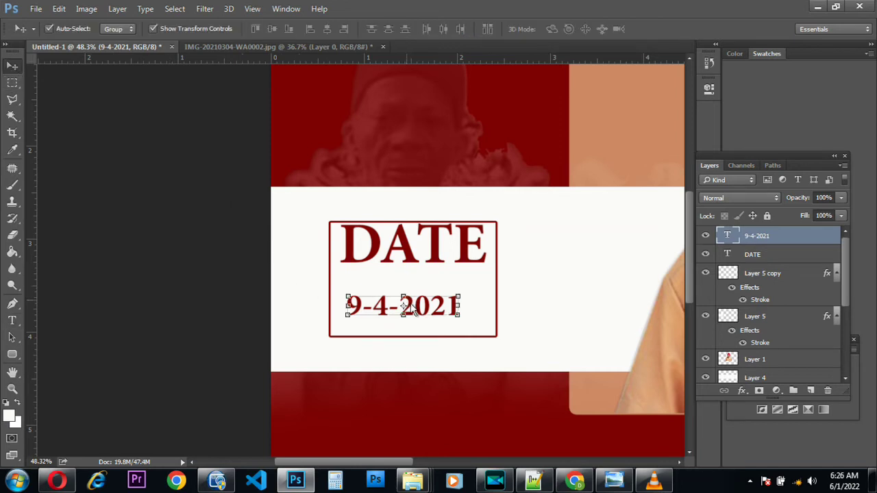
left_click_drag(459, 305, 488, 273)
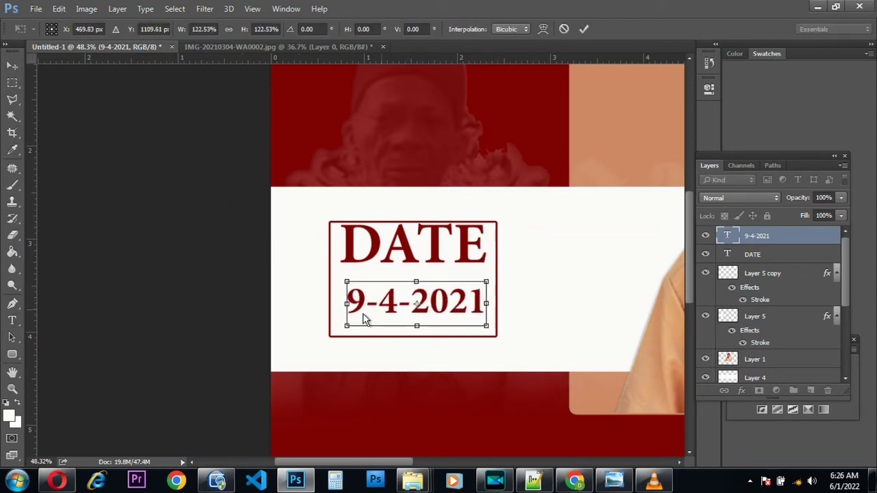
left_click_drag(348, 333, 336, 338)
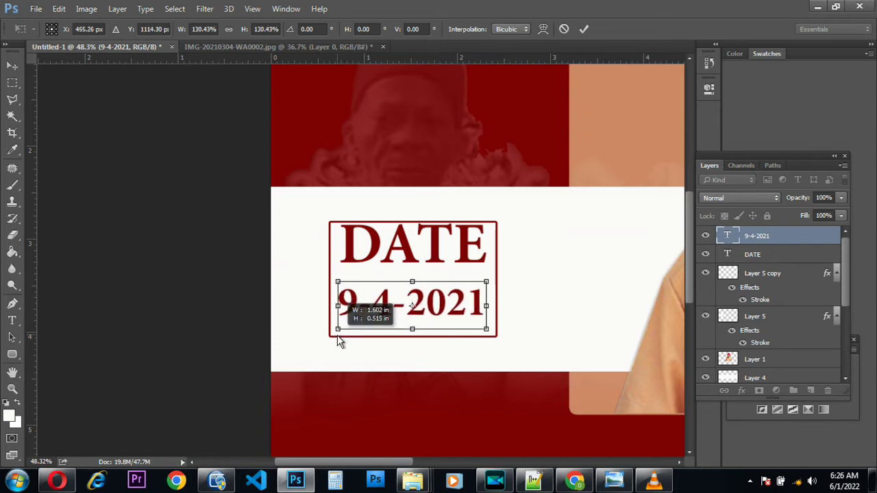
left_click_drag(488, 330, 488, 329)
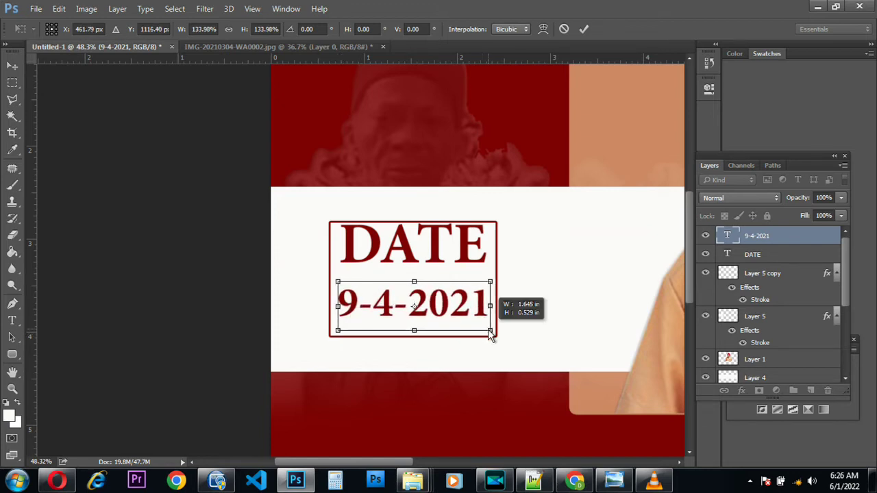
key("Return")
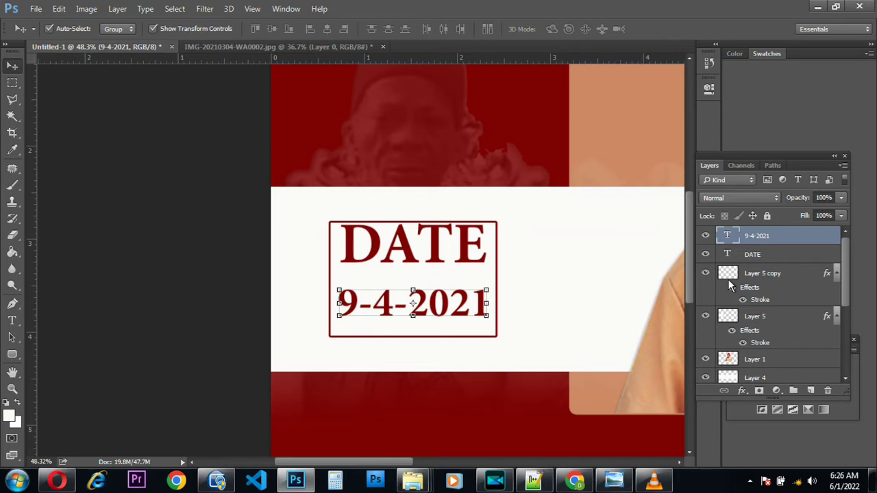
Switch the Layers panel selection between Layer 5 and Layer 5 copy
left_click(773, 324)
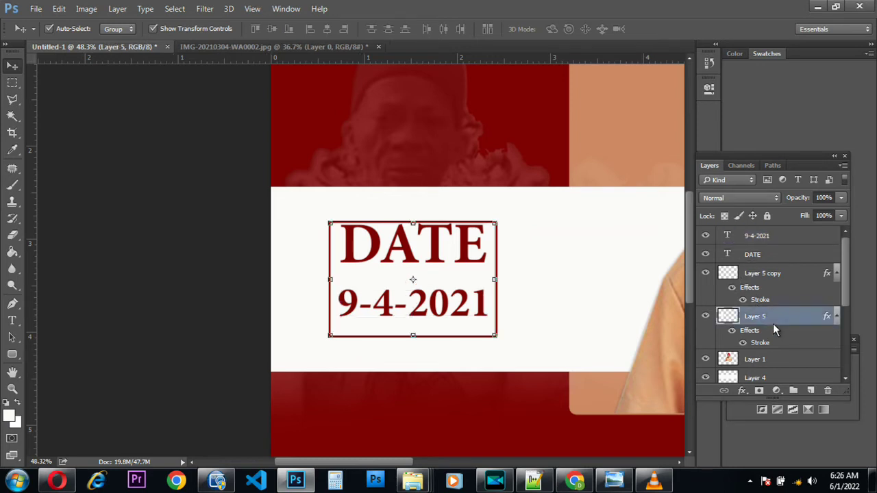
left_click(763, 275)
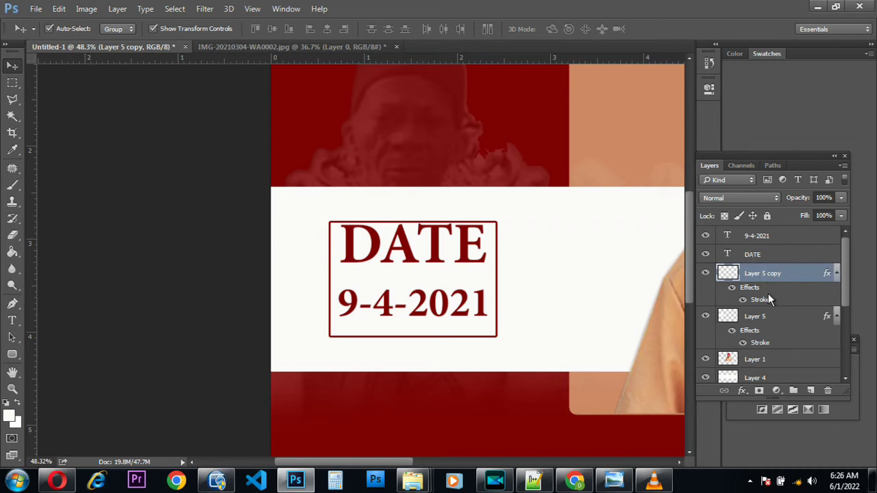
left_click(771, 319)
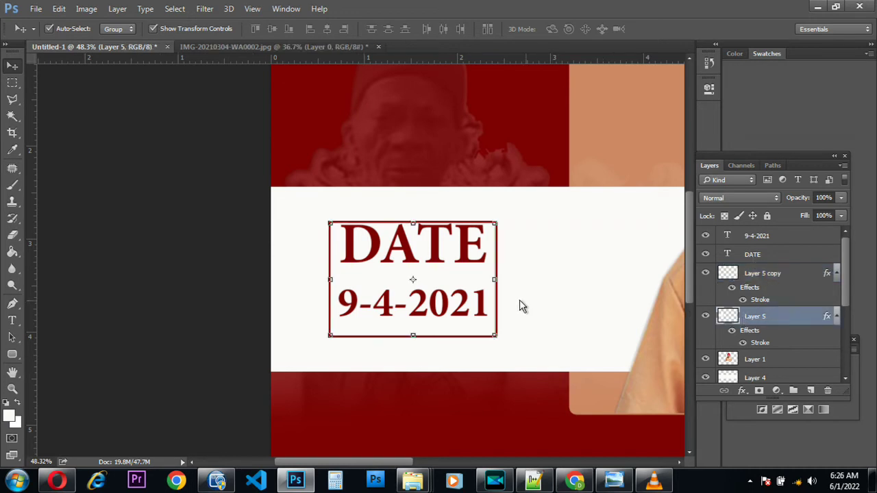
scroll(518, 299, "down", 6)
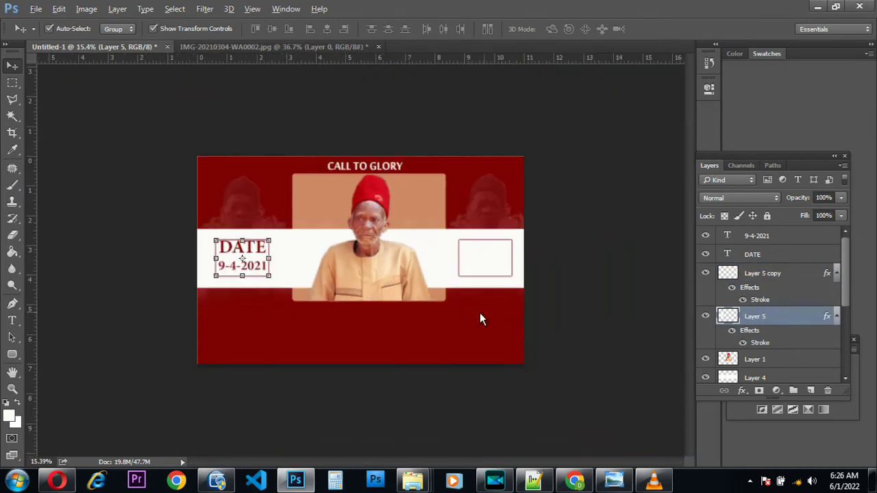
Zoom in and try a text entry in the right frame, then cancel it
scroll(568, 329, "up", 3)
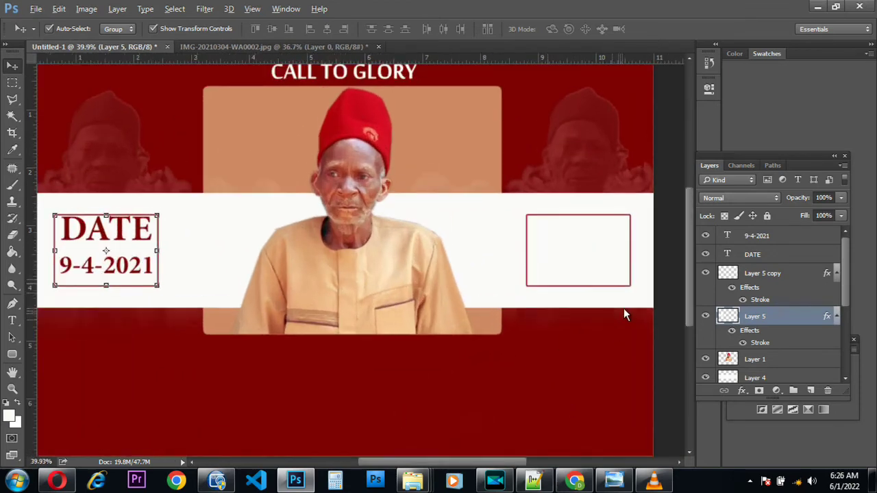
scroll(609, 260, "up", 4)
scroll(610, 261, "up", 2)
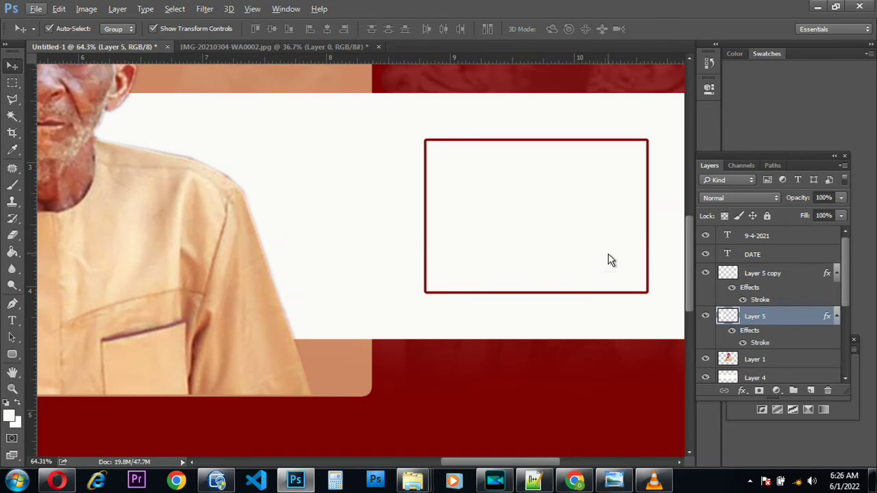
scroll(610, 259, "up", 2)
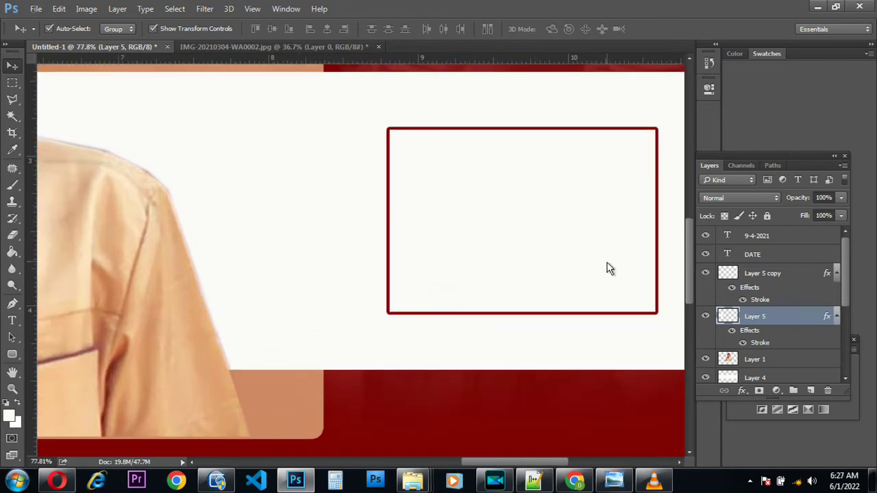
left_click(12, 320)
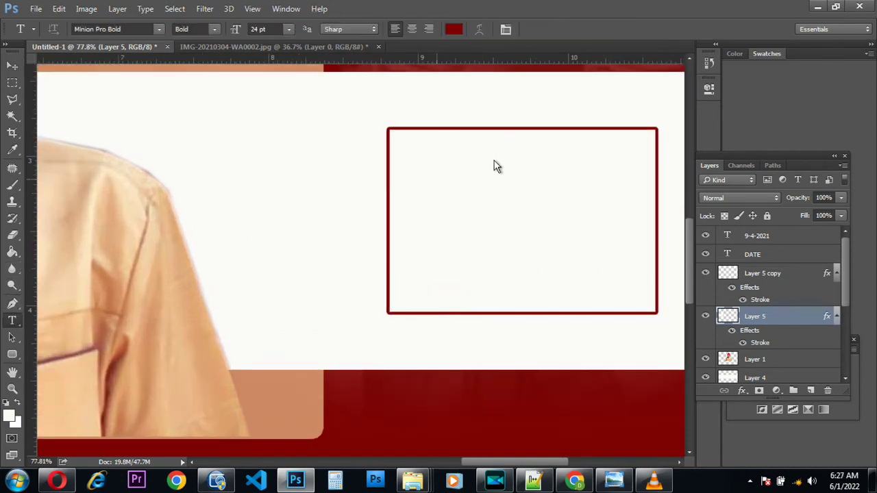
left_click(451, 157)
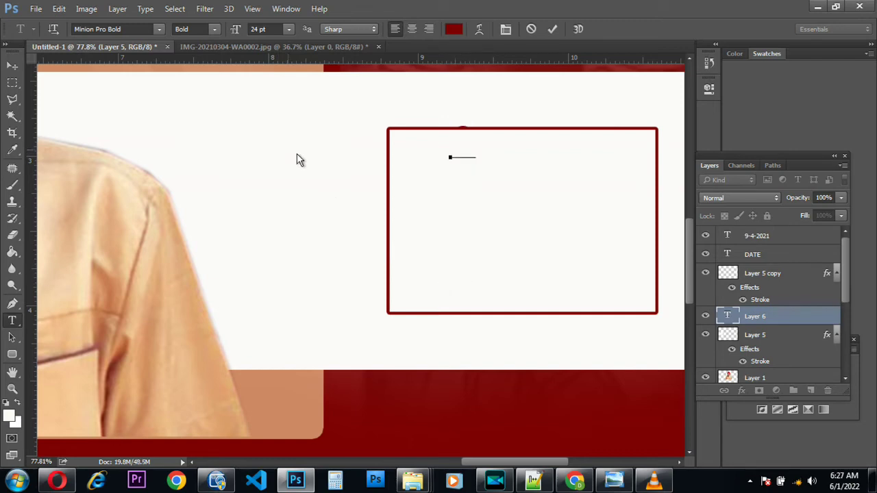
left_click(531, 29)
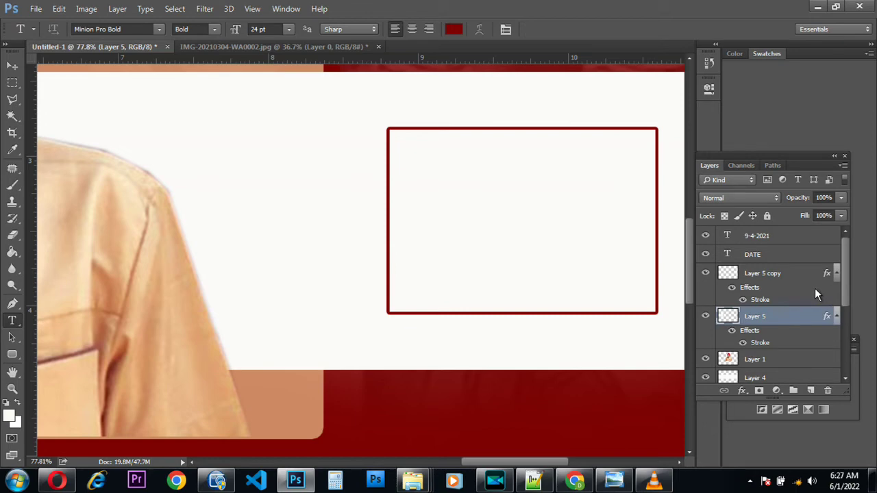
Select Layer 5 copy and begin a new text layer inside the red frame
left_click(768, 274)
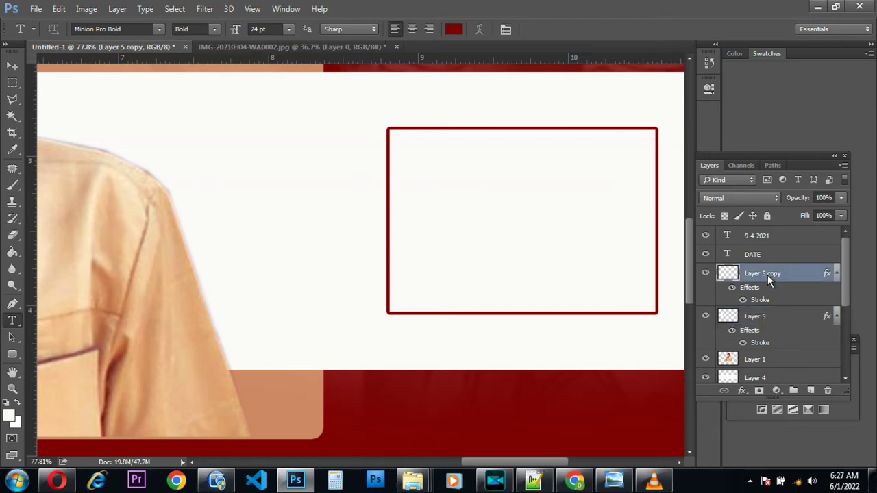
double_click(767, 275)
left_click(740, 281)
left_click(413, 152)
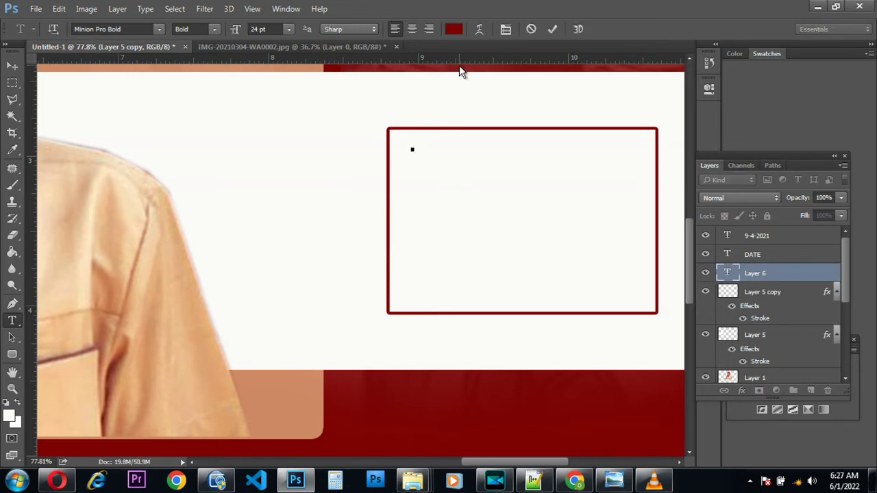
Type a maroon 9 and scale it to about 439% to fill the outlined box
type("9")
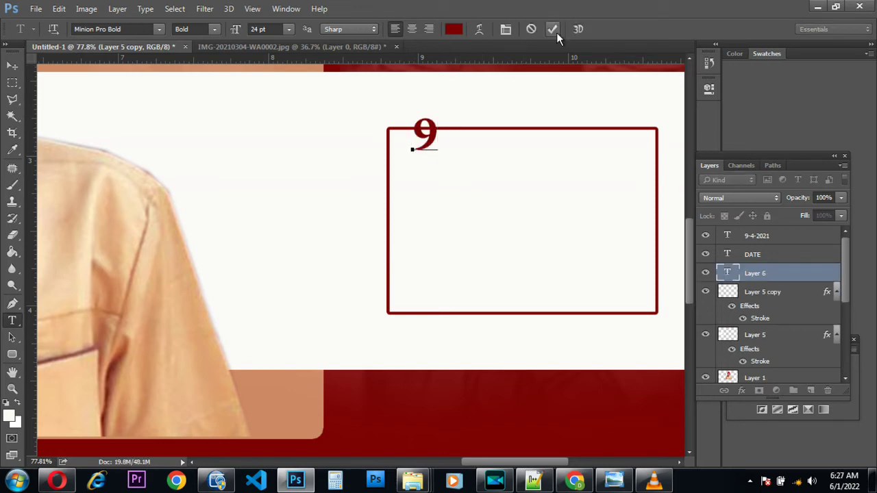
left_click(552, 29)
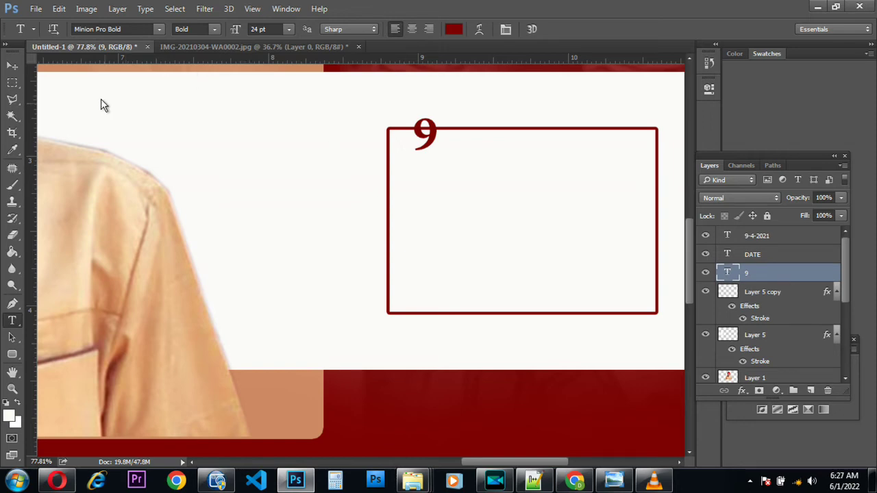
left_click(12, 66)
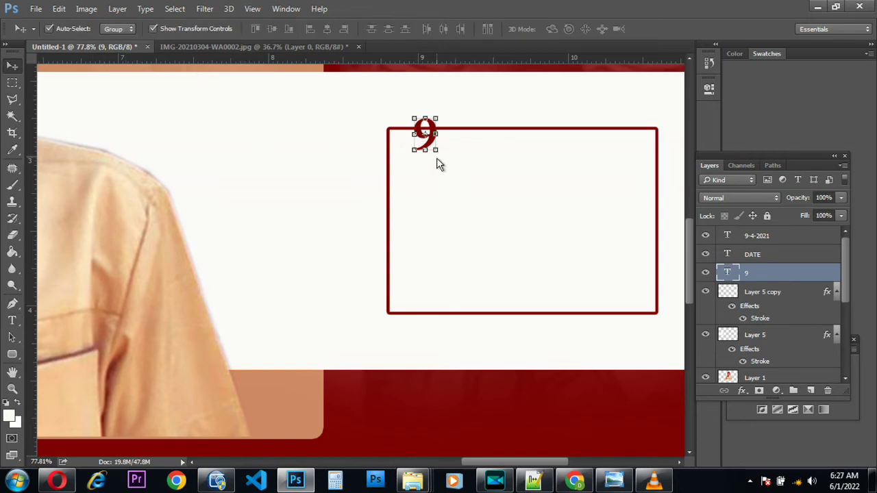
left_click_drag(438, 157, 579, 366)
left_click_drag(535, 119, 538, 93)
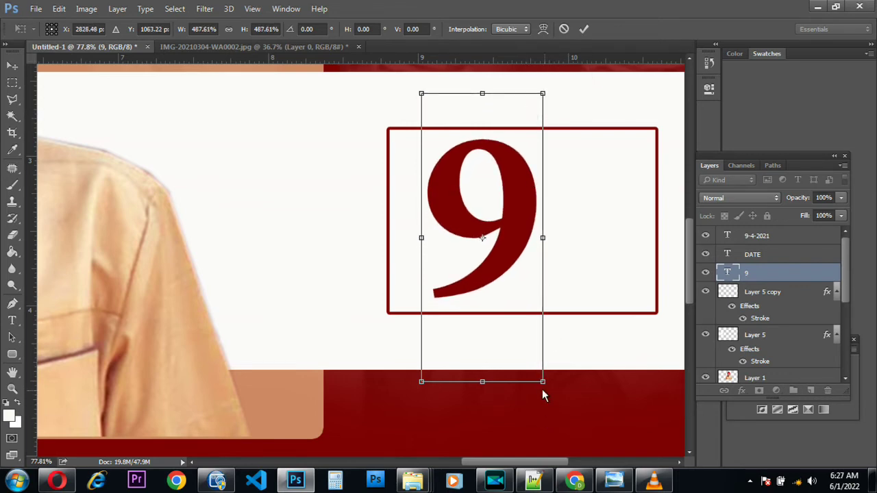
left_click_drag(541, 384, 531, 353)
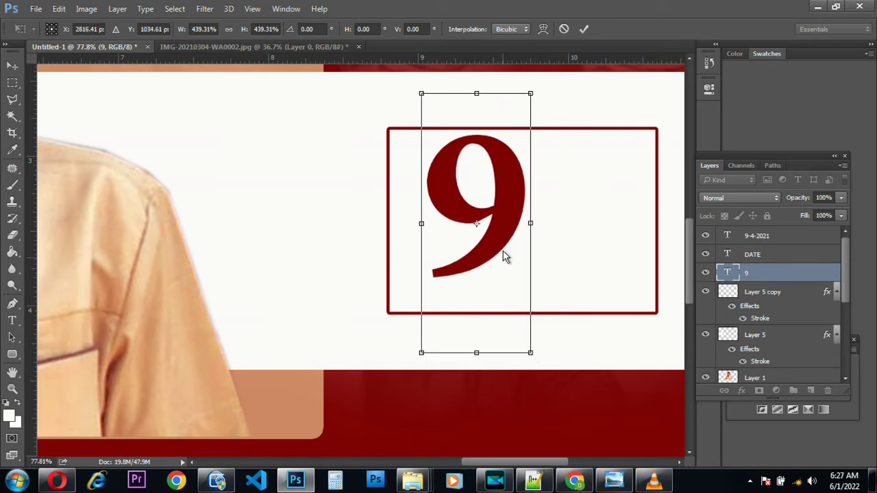
key("Return")
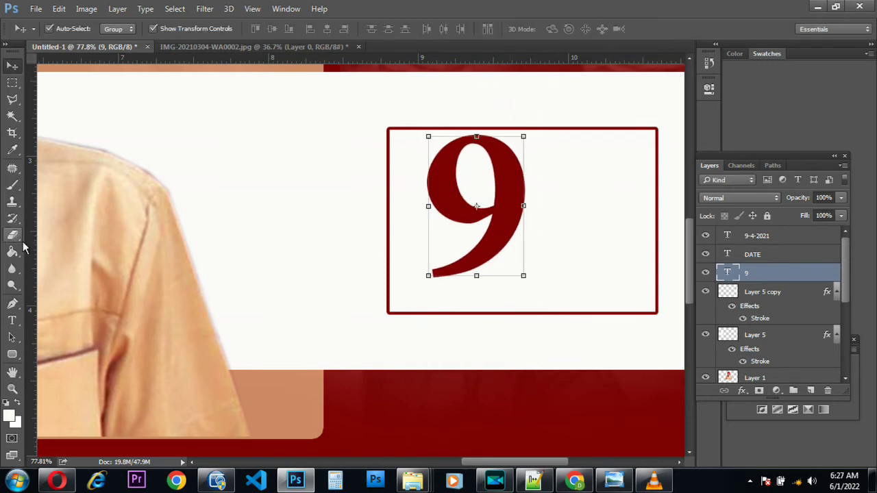
Type a 0 on its own text layer and enlarge it
left_click(11, 320)
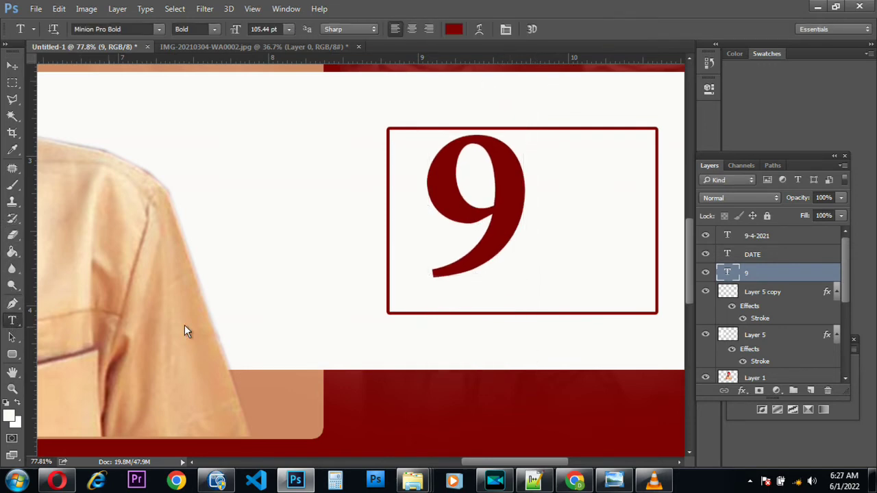
left_click(269, 241)
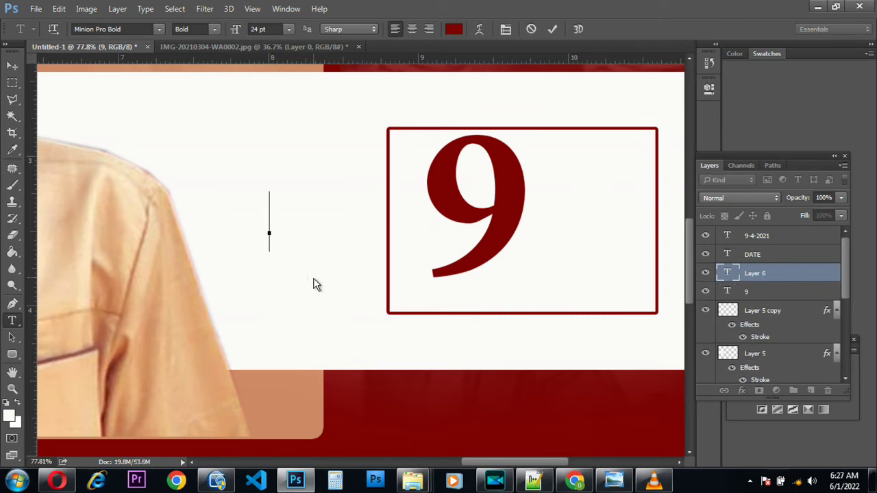
type("0")
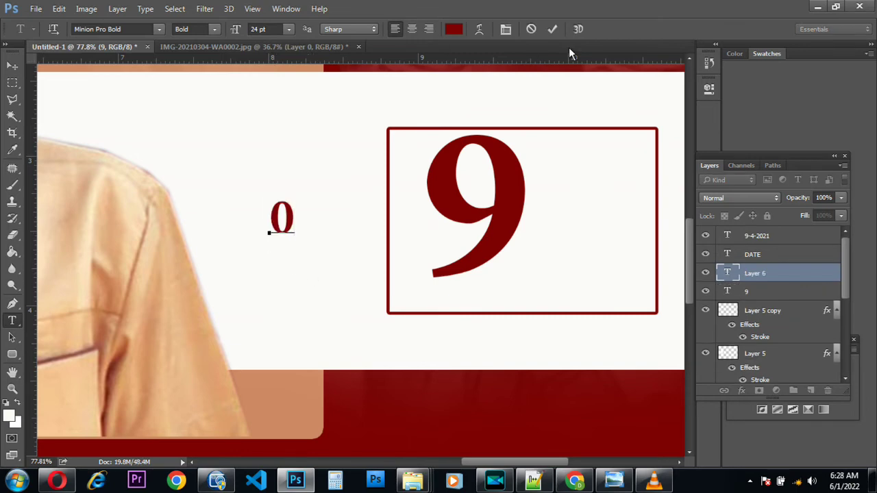
left_click(552, 29)
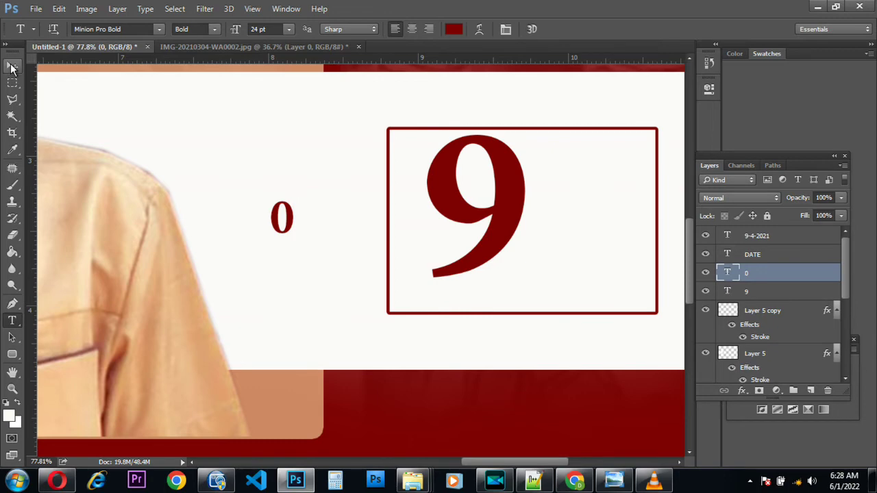
left_click(12, 65)
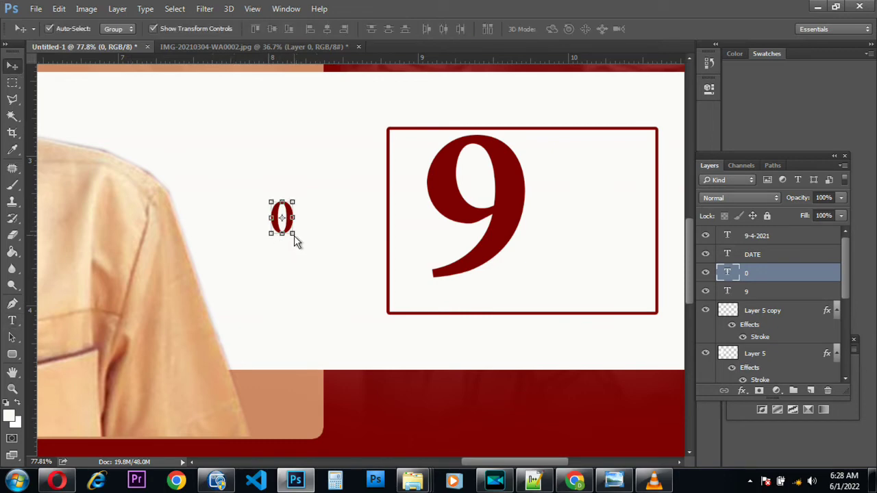
left_click_drag(293, 234, 369, 336)
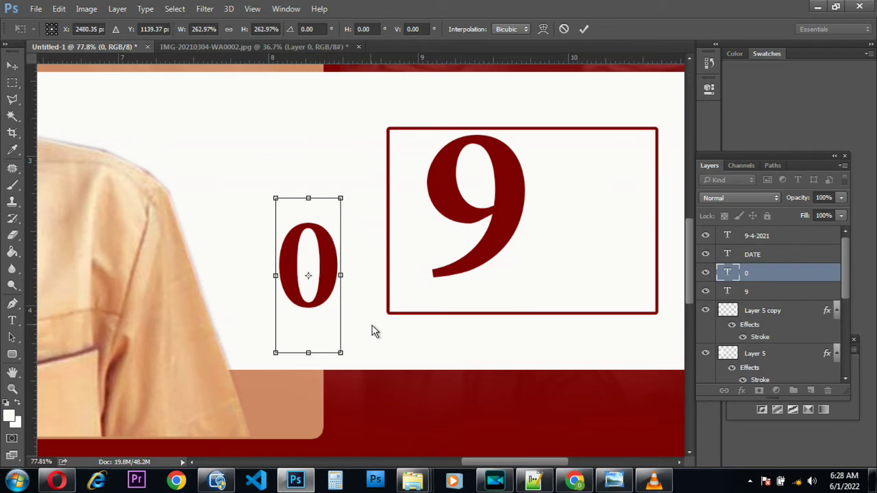
key("Return")
Move the 0 into the box beside the 9 and scale it to about 147%
left_click_drag(322, 245, 644, 113)
key("ctrl+t")
left_click_drag(604, 221, 596, 233)
left_click_drag(584, 257, 583, 248)
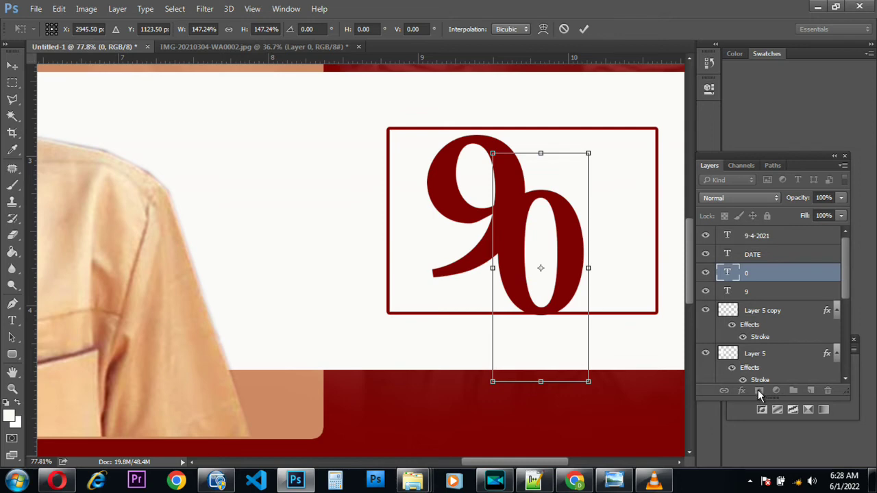
key("Return")
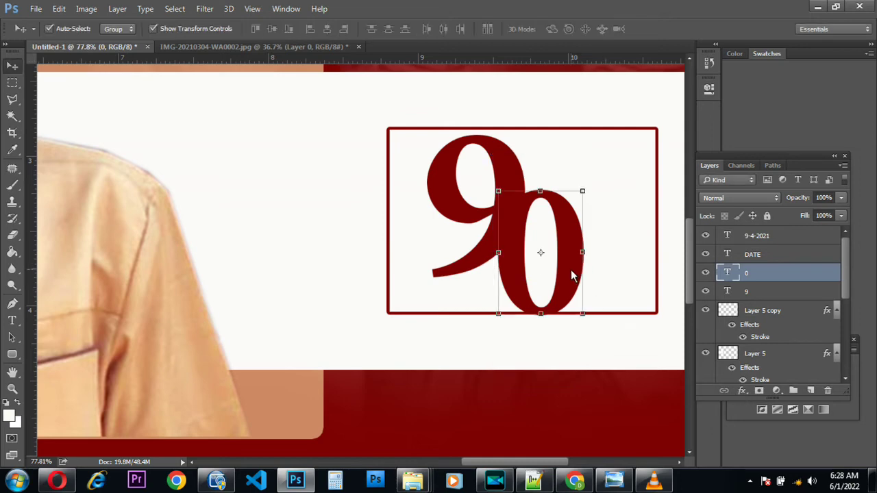
Add a black outside Stroke layer effect to the 0 layer
left_click(743, 391)
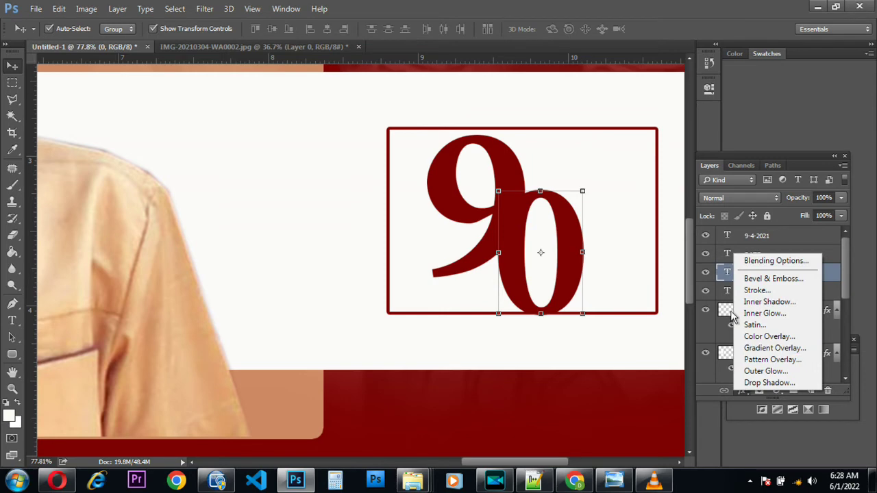
left_click(750, 293)
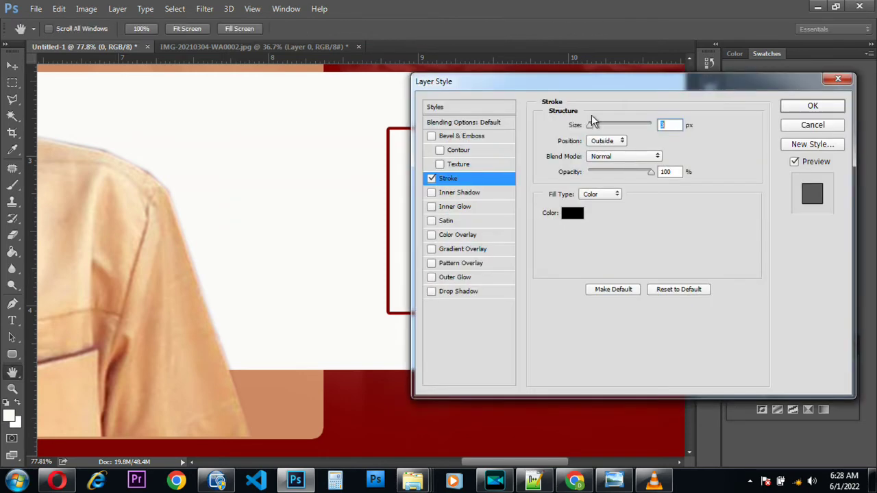
left_click_drag(586, 81, 129, 268)
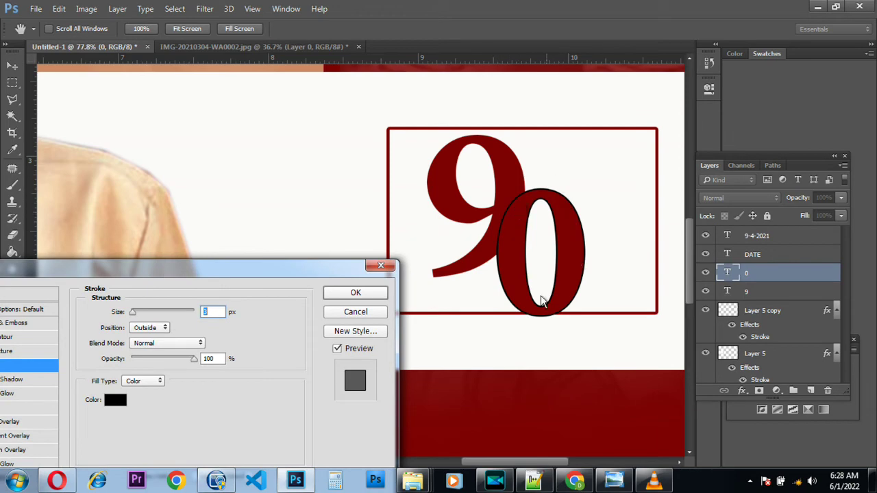
left_click(336, 293)
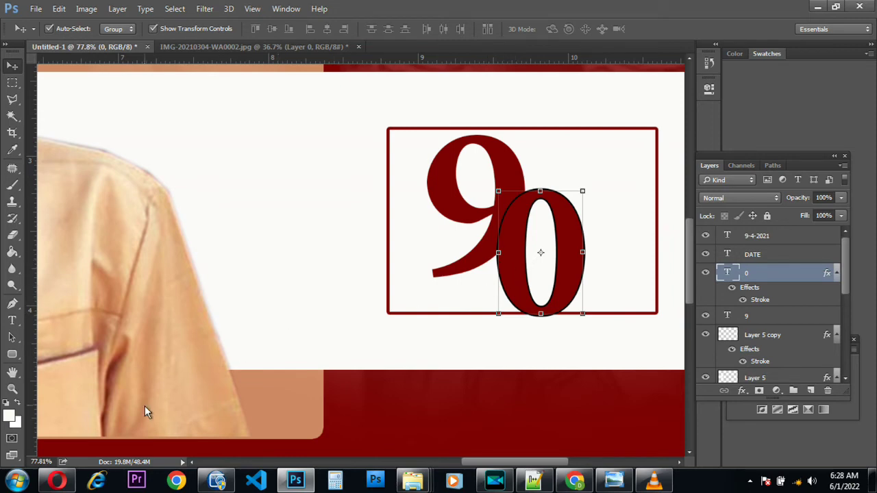
left_click(12, 321)
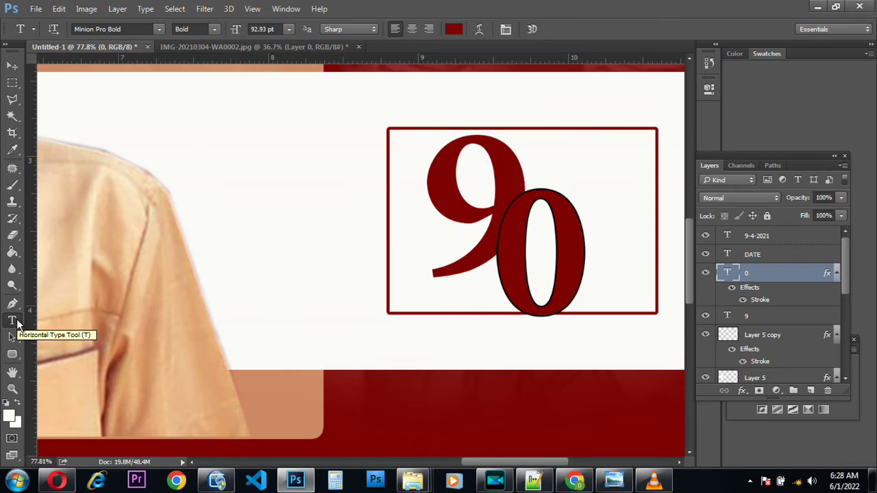
left_click(541, 174)
Type the word aged and change its colour to near-black
left_click(551, 29)
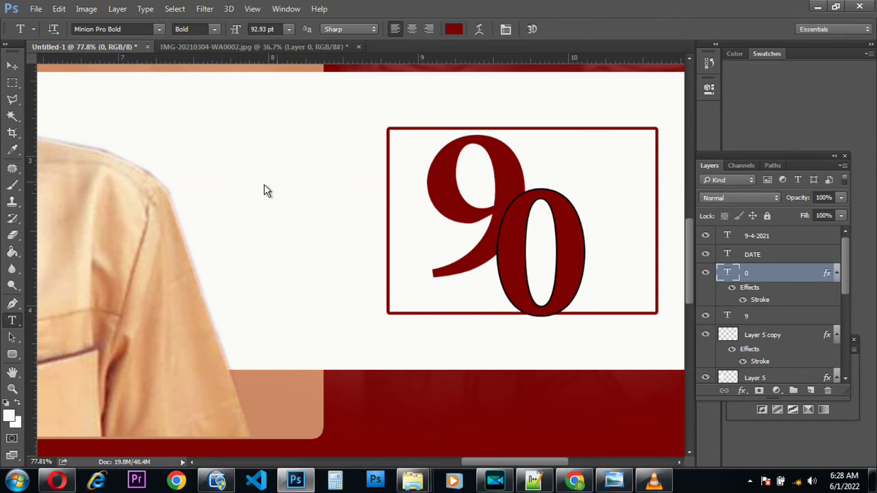
left_click(234, 137)
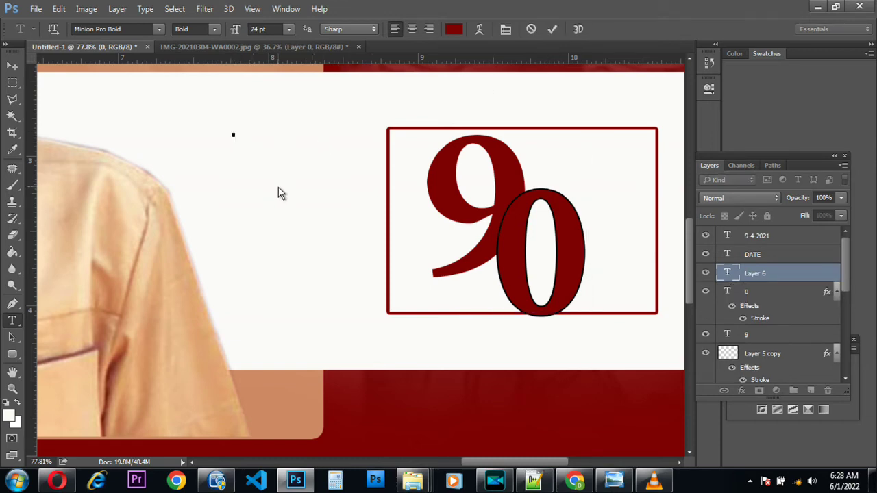
left_click(457, 30)
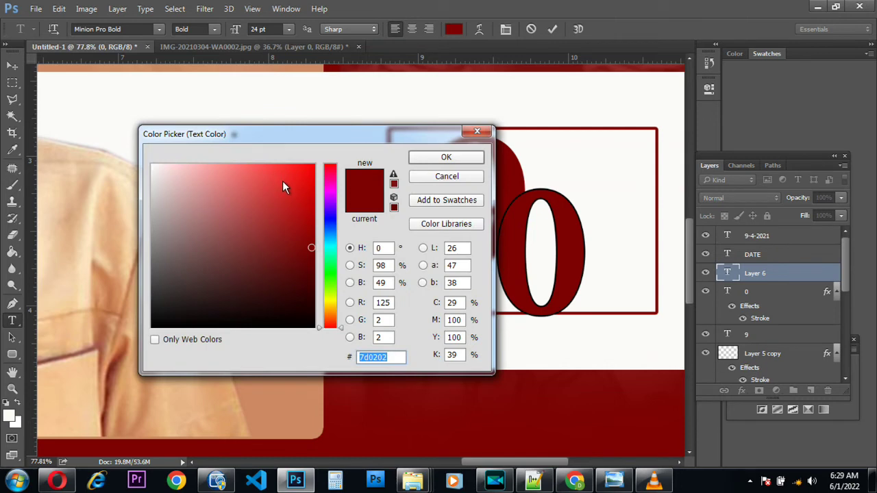
left_click(433, 160)
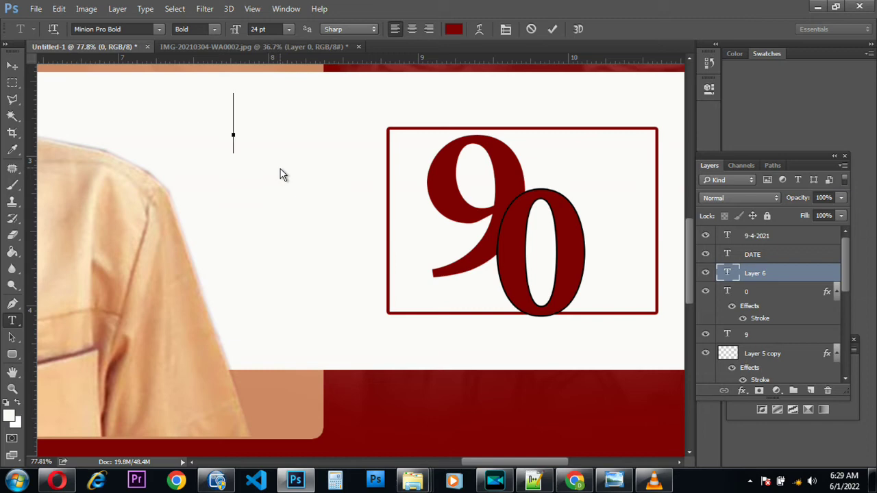
type("ag")
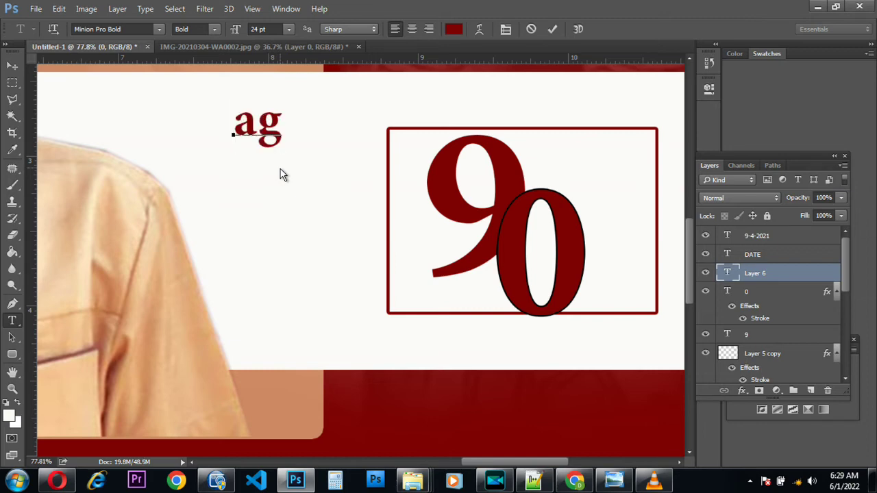
type("ed")
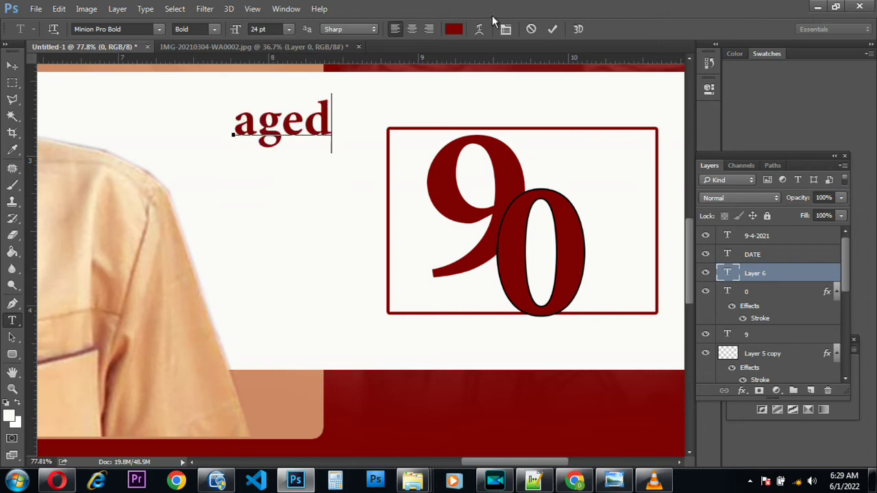
left_click(551, 28)
left_click(455, 30)
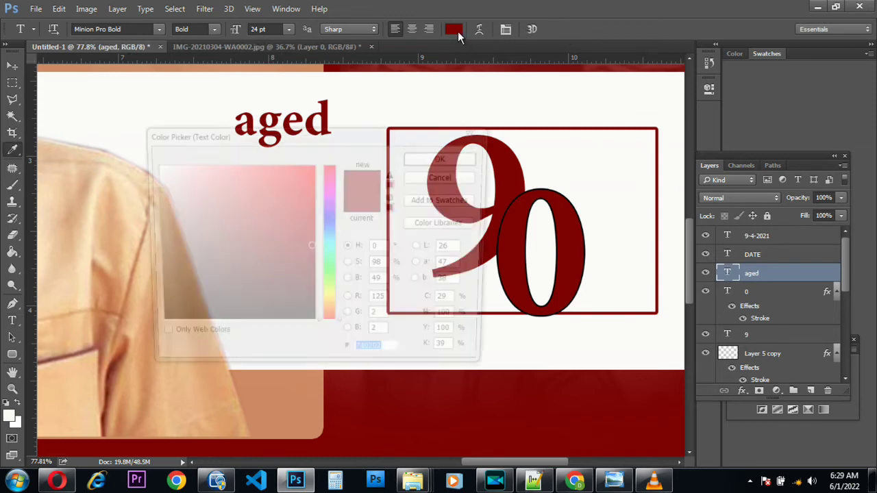
left_click(266, 324)
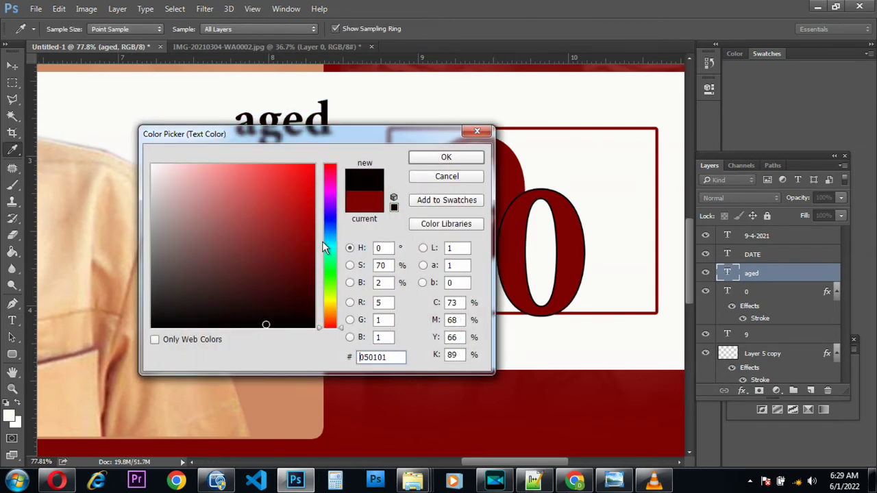
left_click(433, 163)
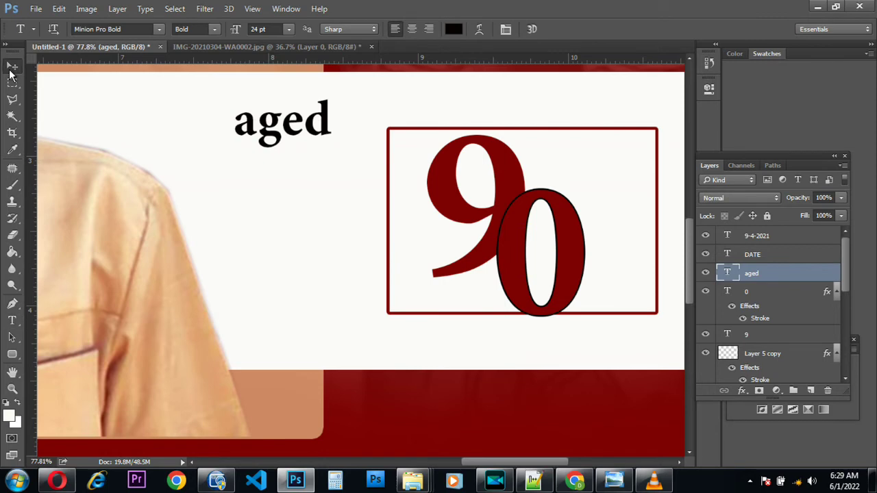
Move aged into the box beside the 9 and scale it down
left_click(11, 66)
left_click_drag(311, 131, 606, 175)
key("ctrl+t")
left_click_drag(625, 140, 590, 166)
key("Return")
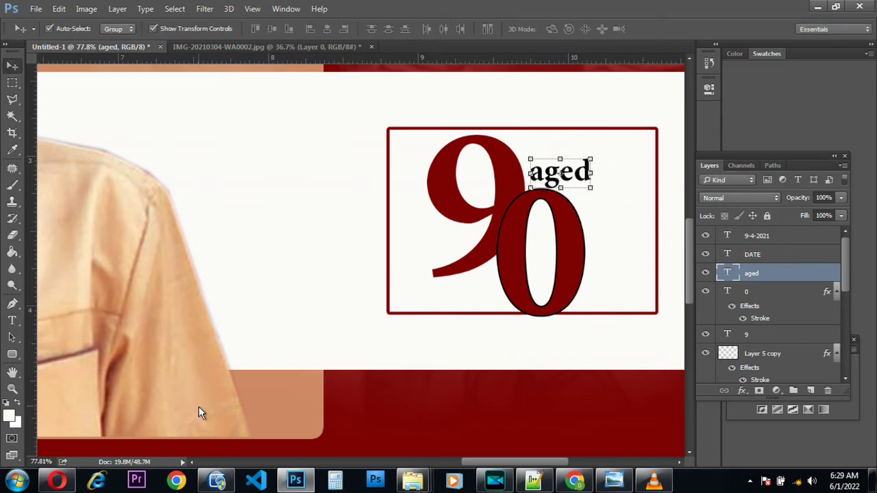
Type years below the 9, shift it left of the 0, and shrink it to about 85%
left_click(12, 320)
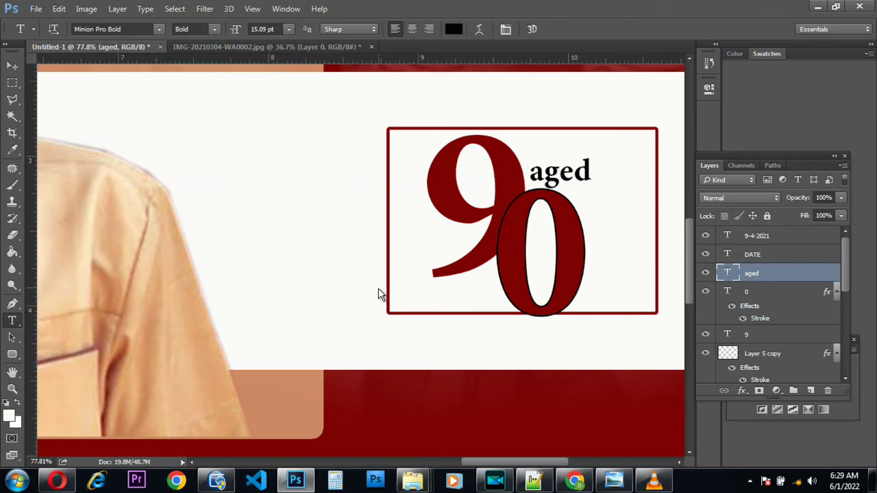
left_click(417, 296)
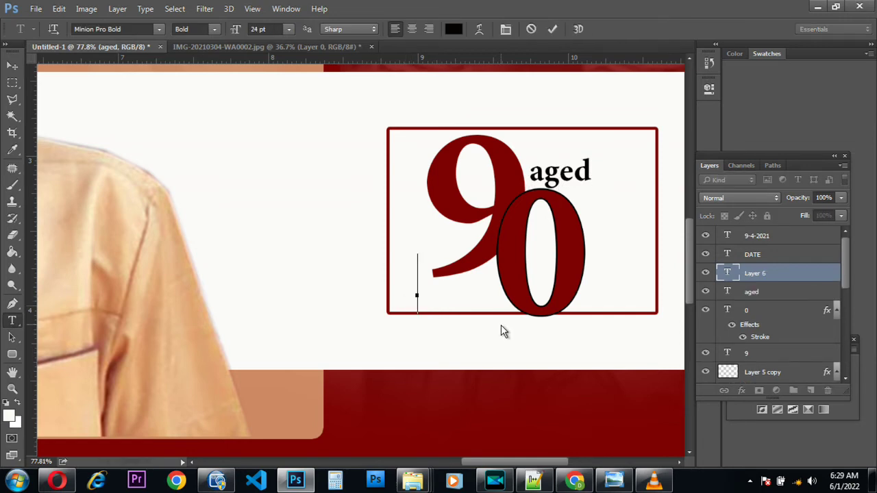
type("year")
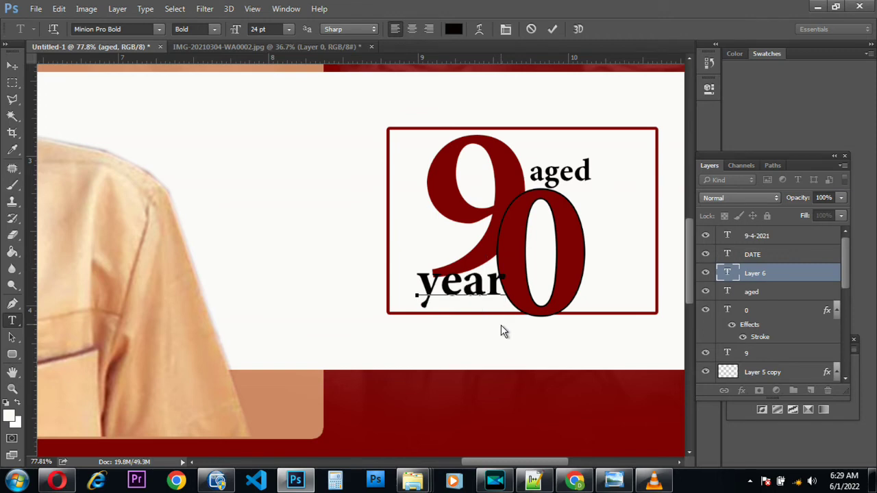
type("s")
left_click(552, 29)
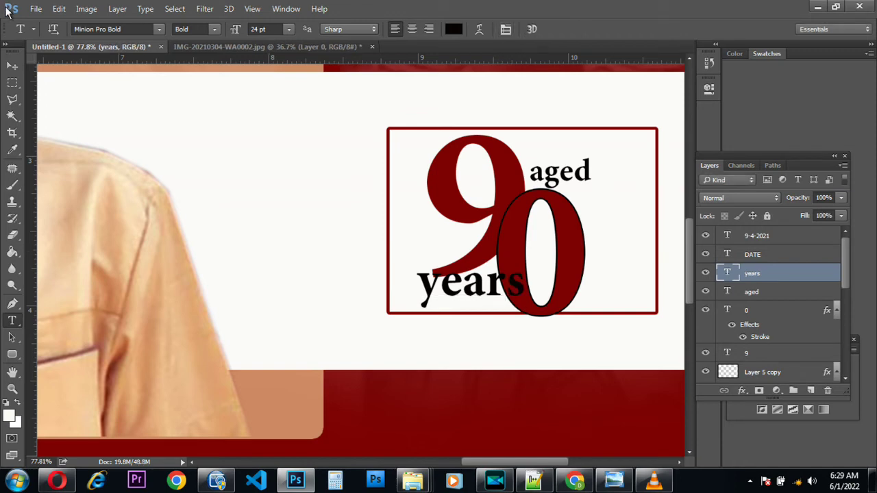
left_click(11, 65)
left_click_drag(499, 293, 472, 299)
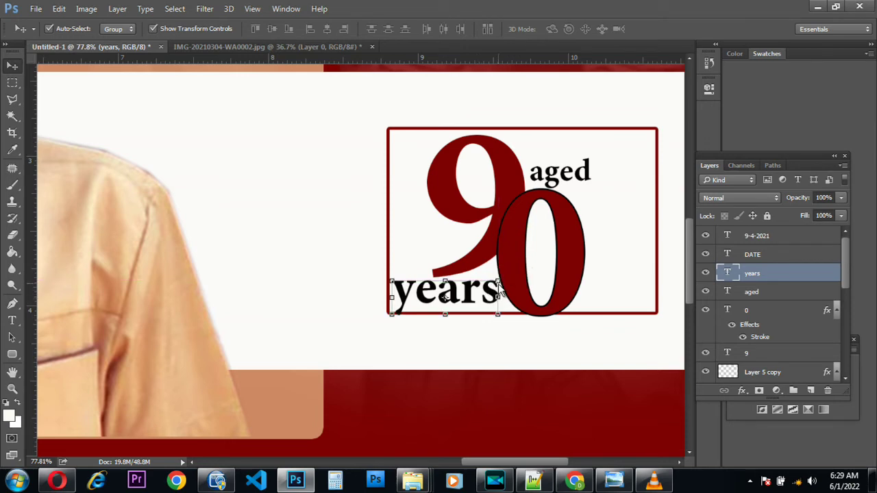
left_click(394, 316)
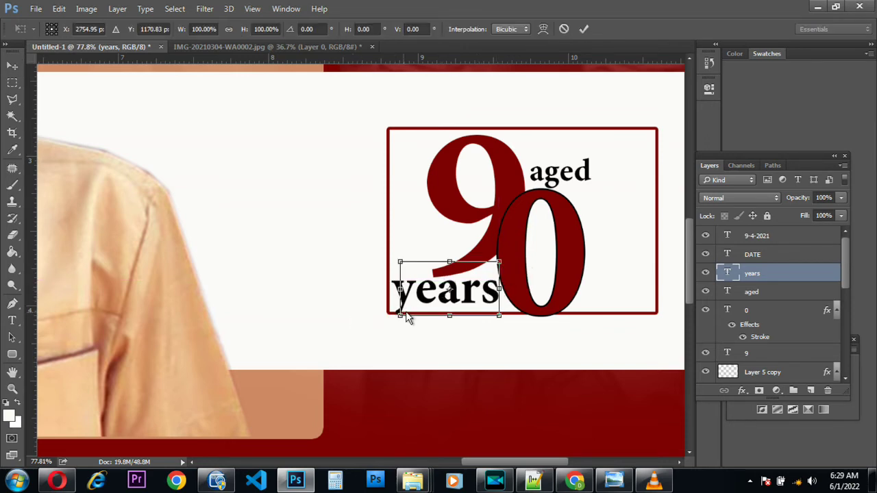
left_click_drag(405, 316, 412, 312)
left_click_drag(471, 296, 468, 303)
key("Return")
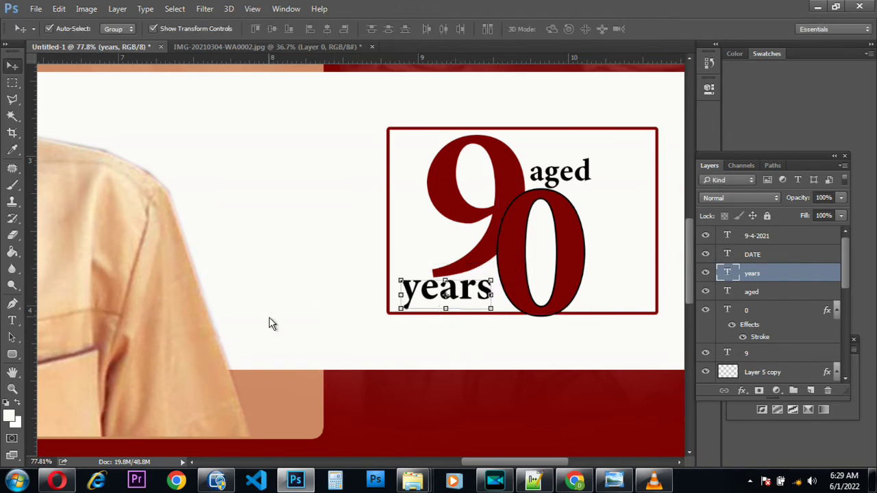
scroll(271, 322, "down", 5)
Type 'Late chief' under the portrait and the chief's full name on the line below
scroll(272, 326, "up", 1)
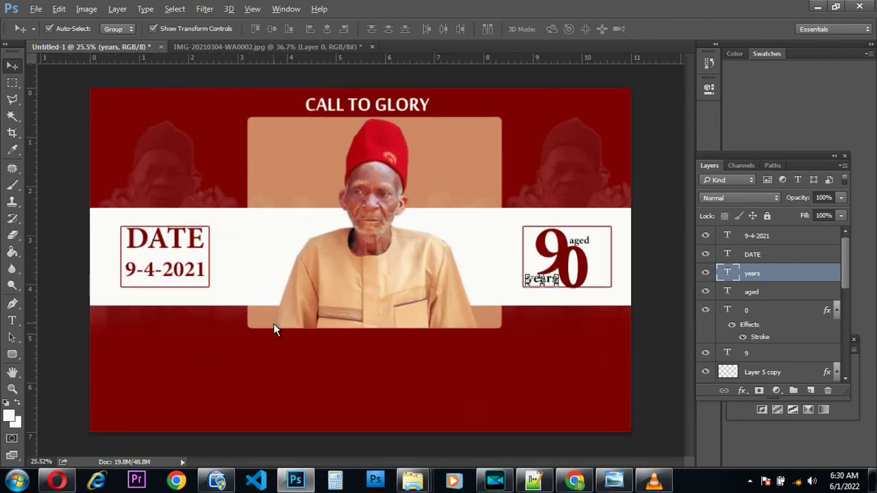
key("alt")
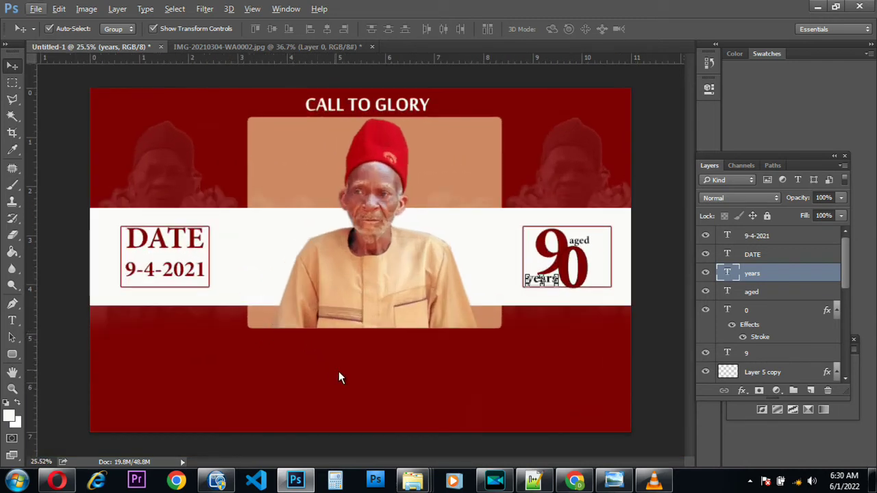
left_click(11, 321)
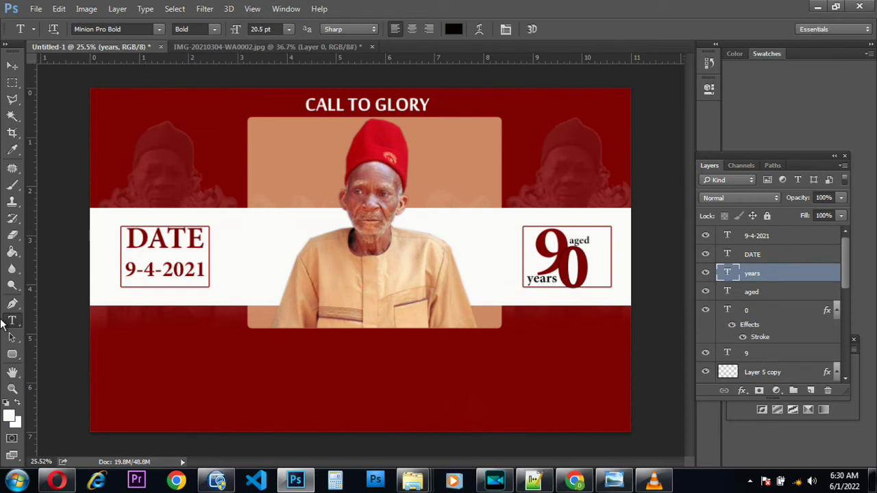
left_click(346, 344)
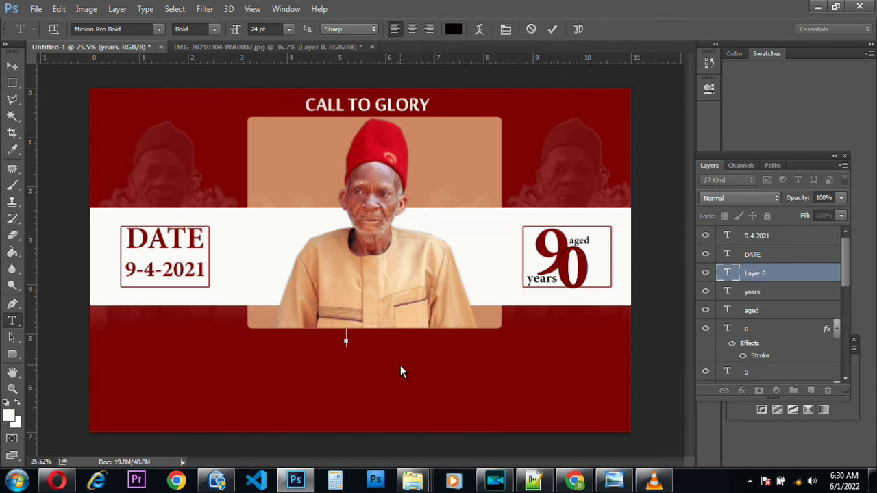
type("Late chief")
left_click(553, 30)
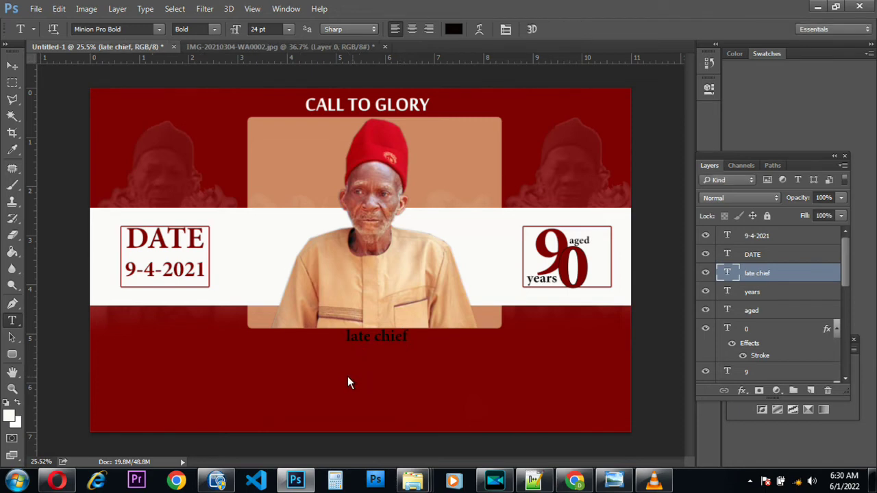
left_click(248, 362)
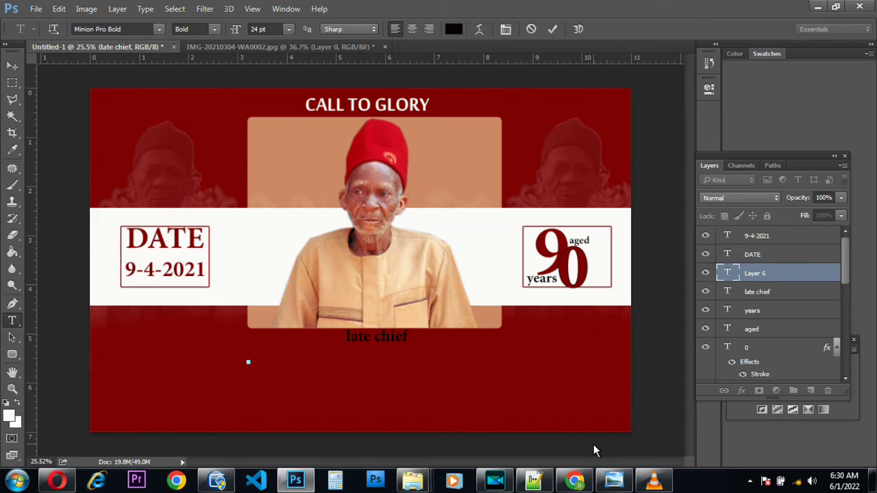
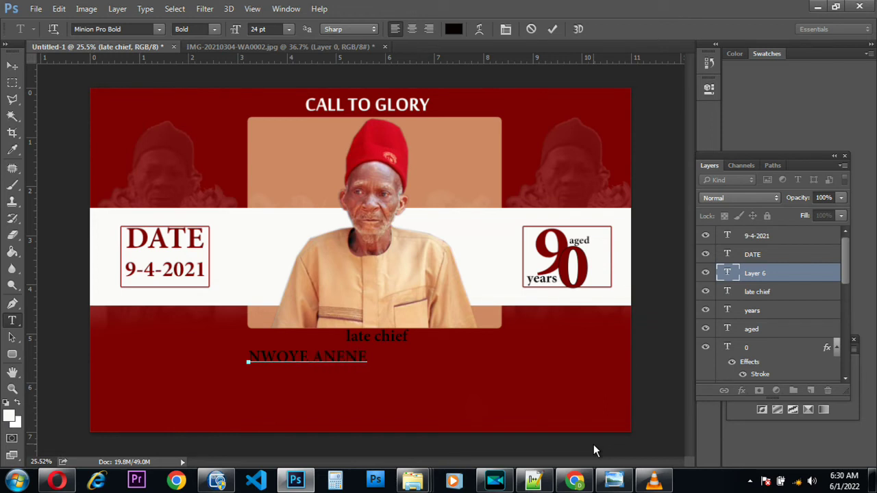
left_click(553, 30)
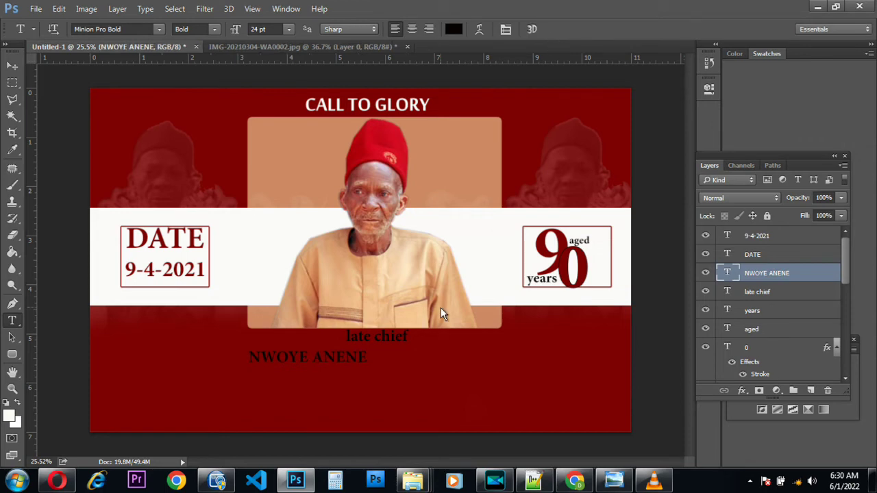
Add an 'a.k.a.' line with the chief's nickname beneath his name
left_click(278, 385)
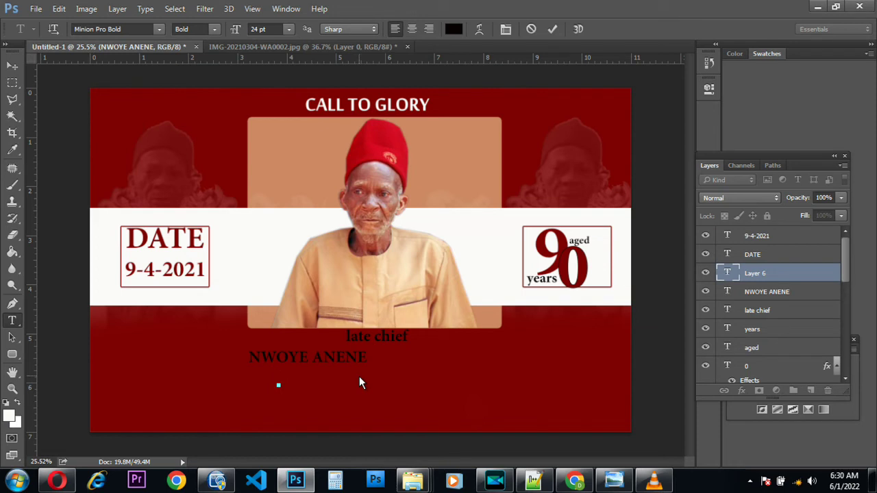
type("a.k.a")
type("ogara")
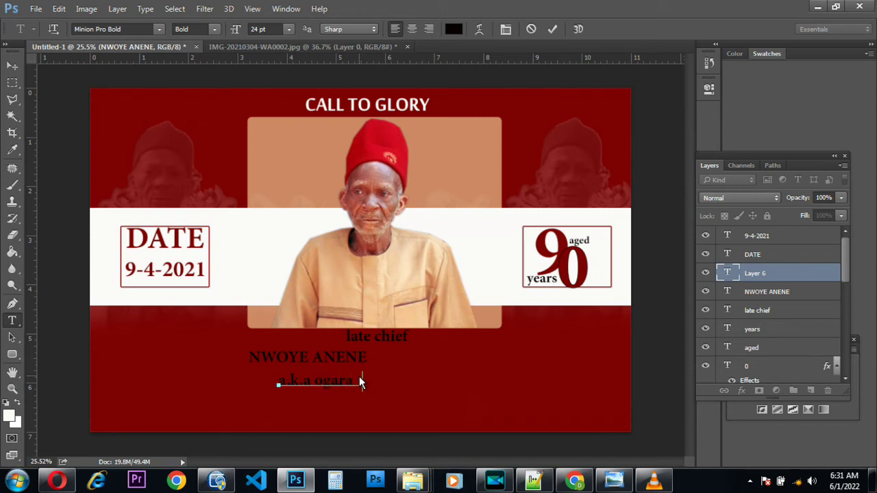
type("nya ocha")
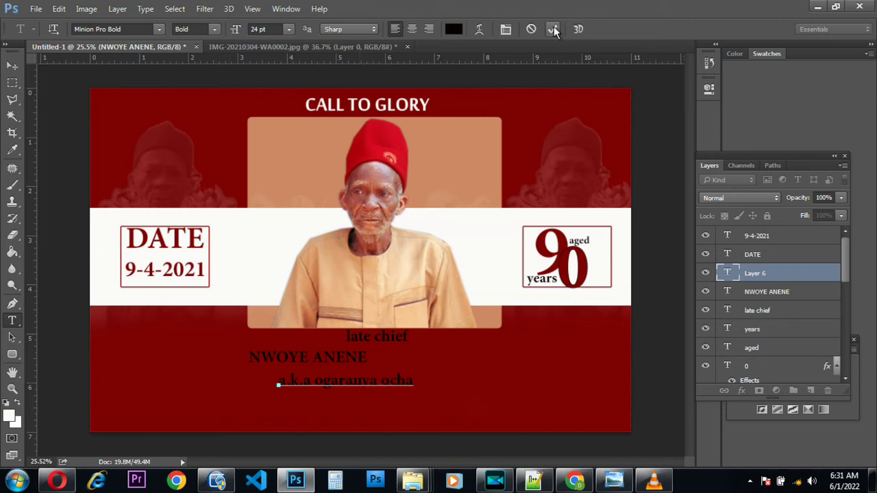
left_click(552, 29)
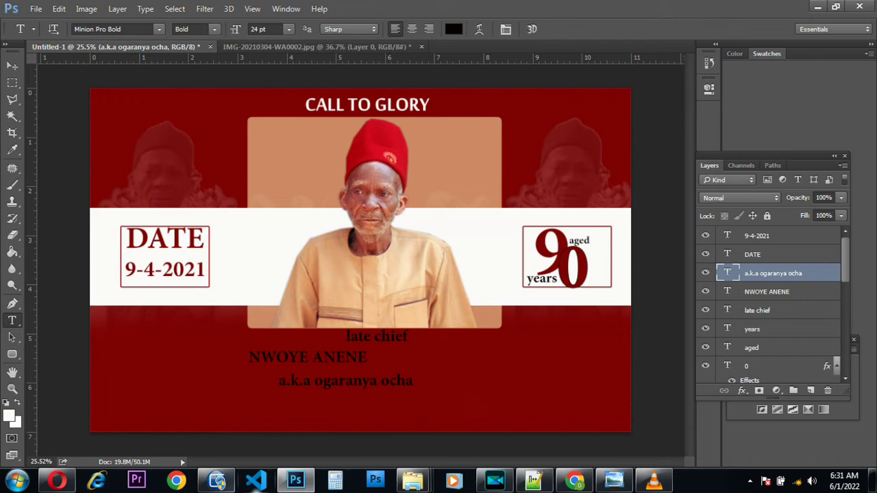
Start a courtesy credit at the bottom left, retyping the misspelled word as COURTES
left_click(127, 415)
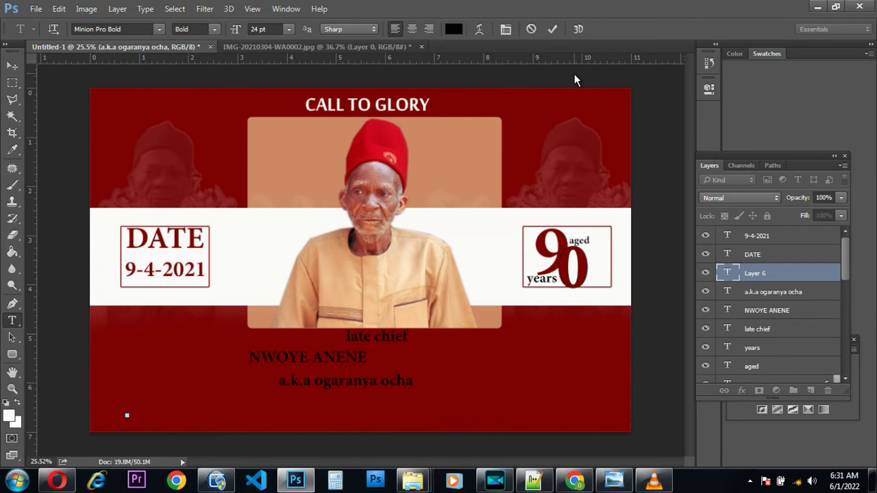
type("cou rtesy")
key("Left")
key("Left")
key("Left")
key("Left")
key("Left")
key("Left")
key("Left")
key("ctrl+a")
key("Delete")
type("COURTES")
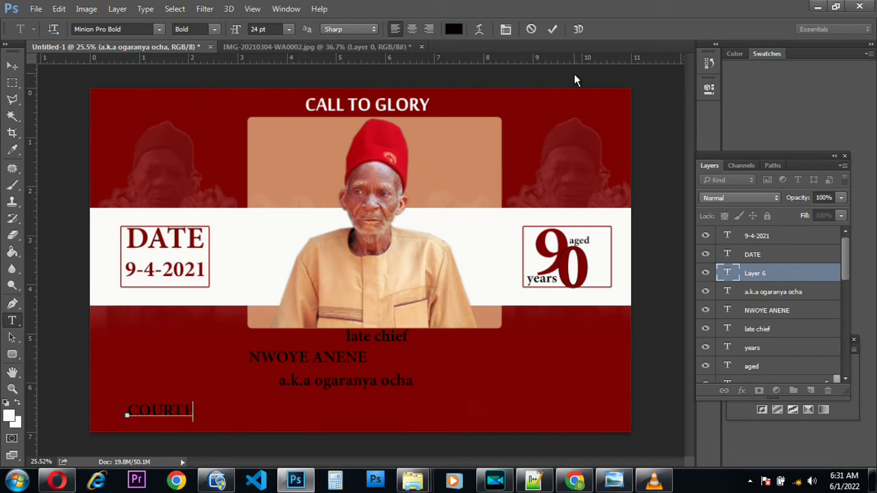
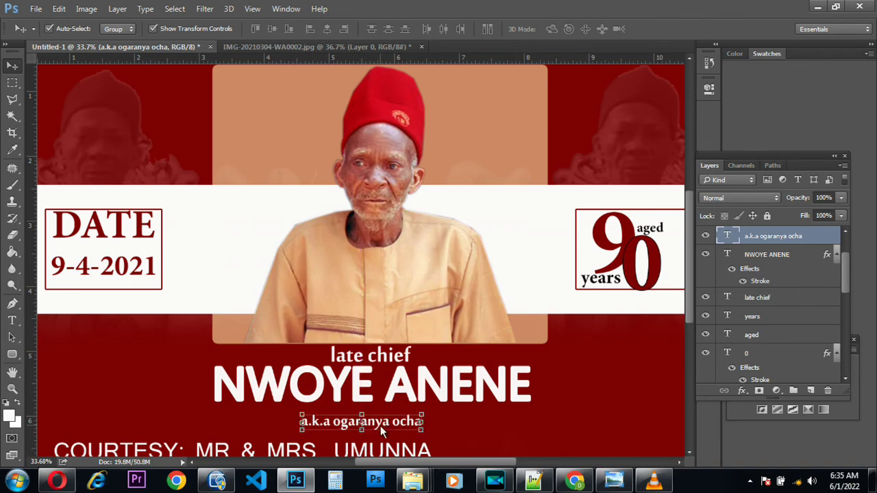
Scale the courtesy line up to about 160%, widen it leftward, and nudge it down
scroll(380, 426, "down", 2)
left_click(211, 437)
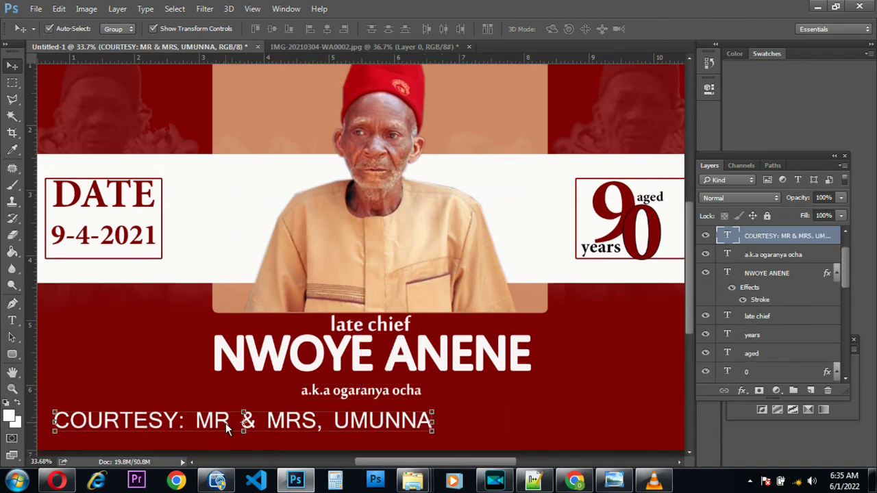
scroll(221, 425, "down", 2)
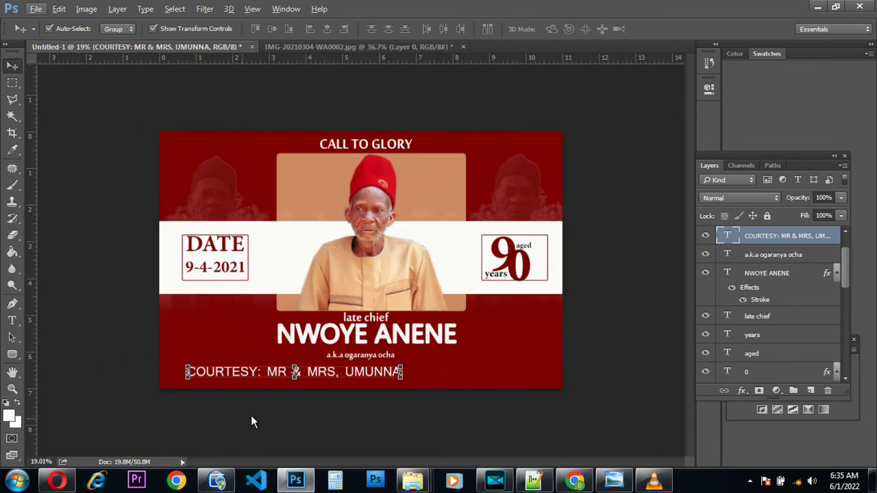
left_click(404, 366)
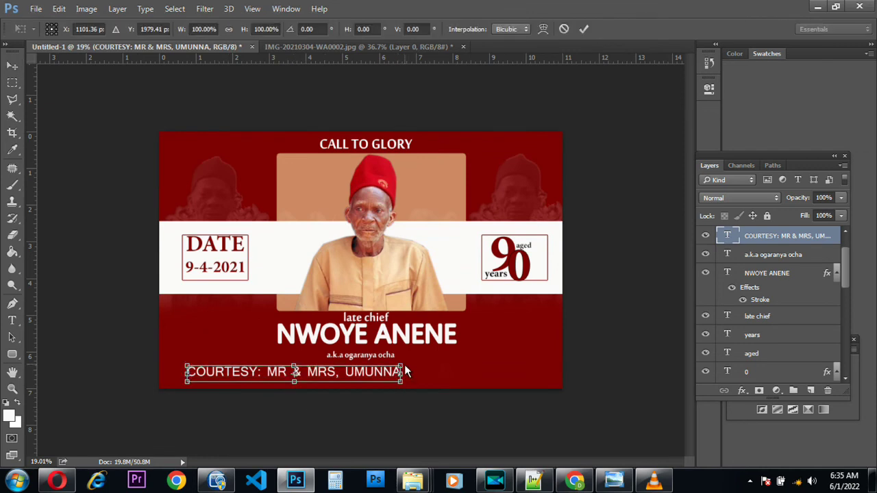
left_click_drag(404, 366, 555, 326)
left_click_drag(187, 383, 171, 390)
key("Return")
key("shift+Down")
key("shift+Down")
key("shift+Down")
key("shift+Down")
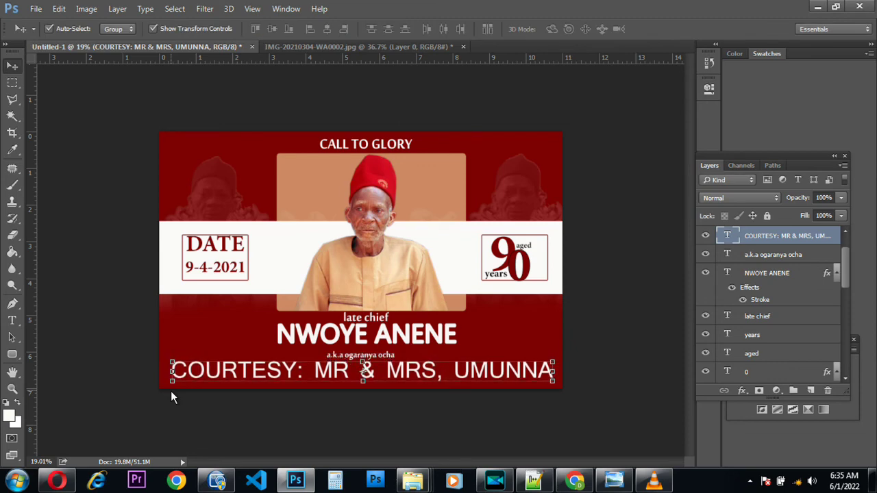
Nudge the a.k.a alias line under the name slightly upward
left_click(384, 340)
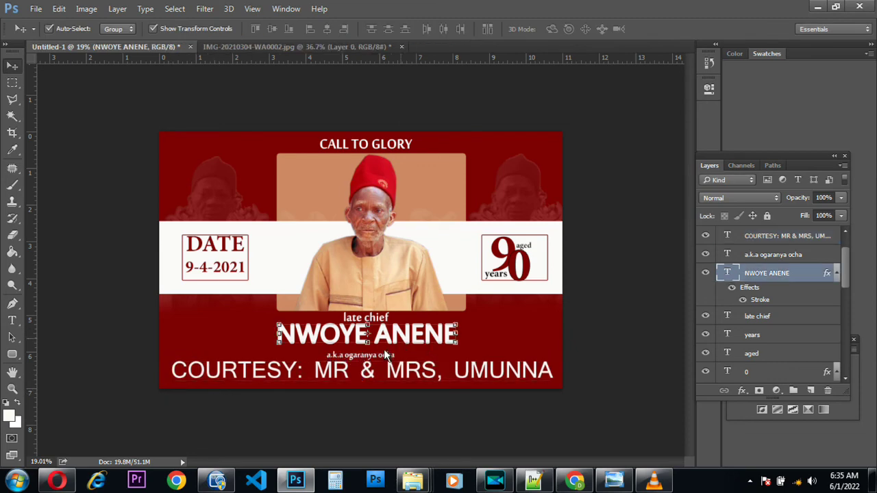
scroll(377, 377, "up", 4)
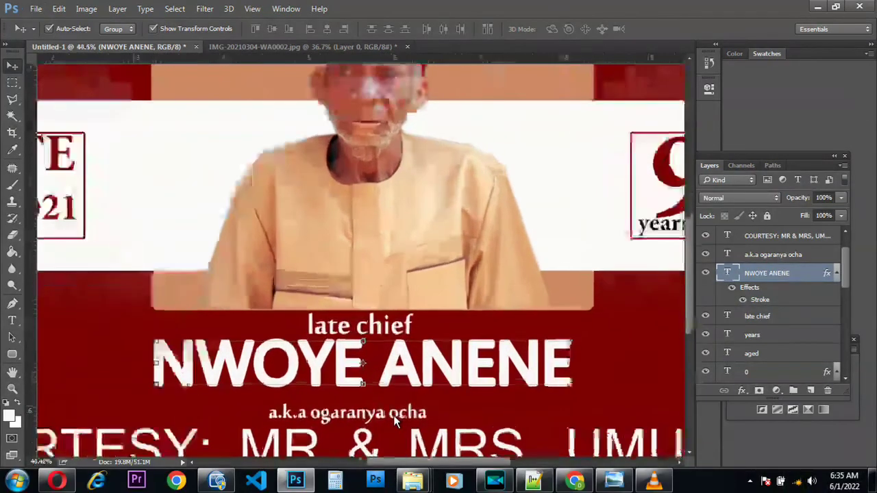
scroll(393, 415, "down", 2)
left_click(385, 372)
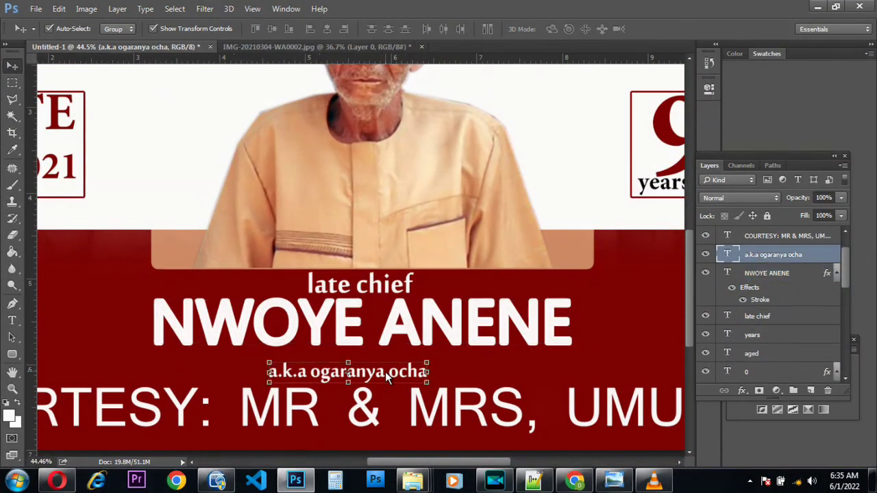
key("Up")
key("Up")
key("Up")
key("Up")
key("Up")
key("Up")
key("Up")
key("Up")
key("Up")
key("Up")
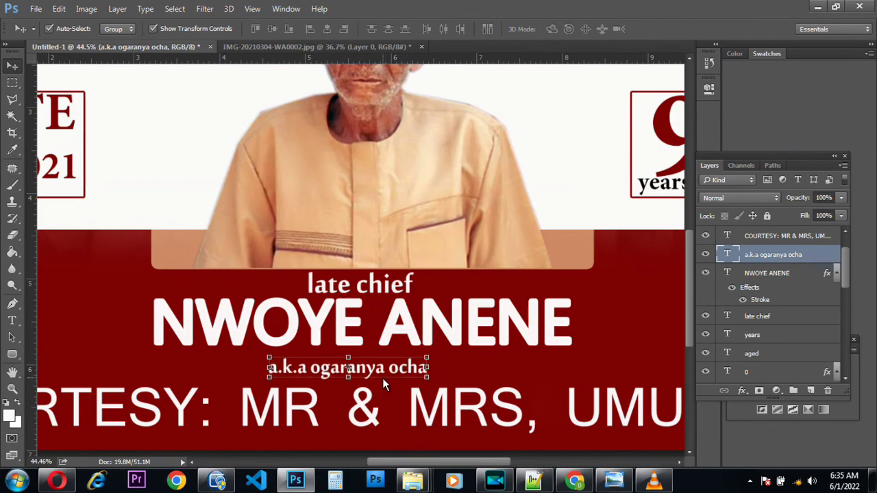
scroll(378, 386, "down", 4)
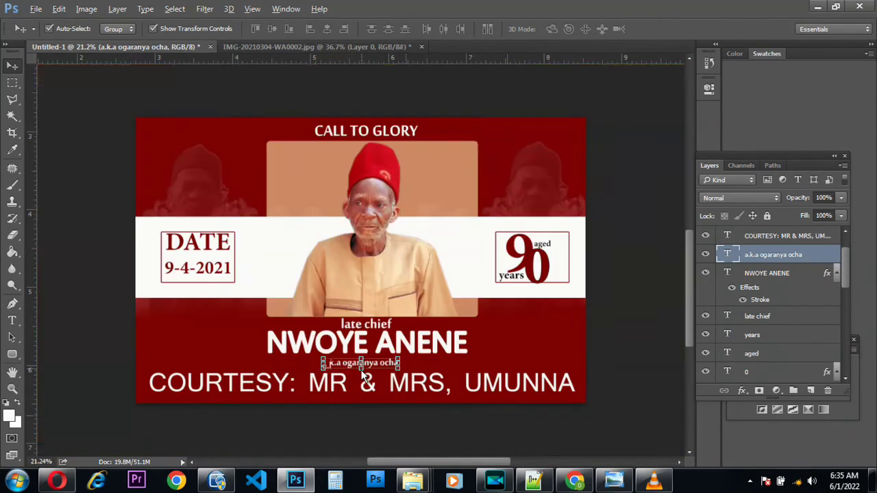
scroll(384, 361, "up", 2)
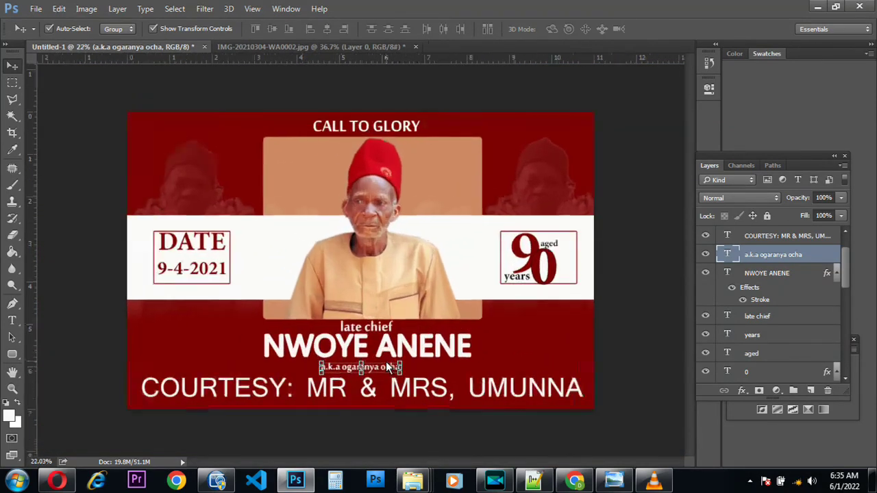
left_click(556, 346)
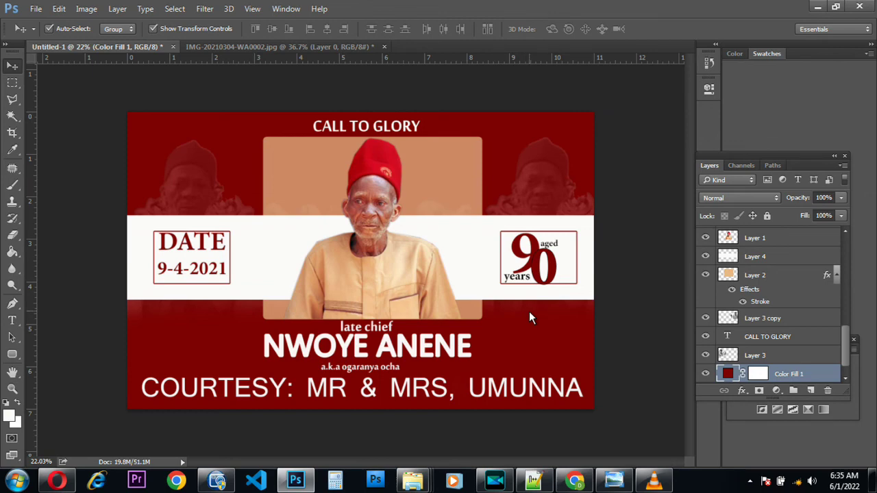
left_click(252, 10)
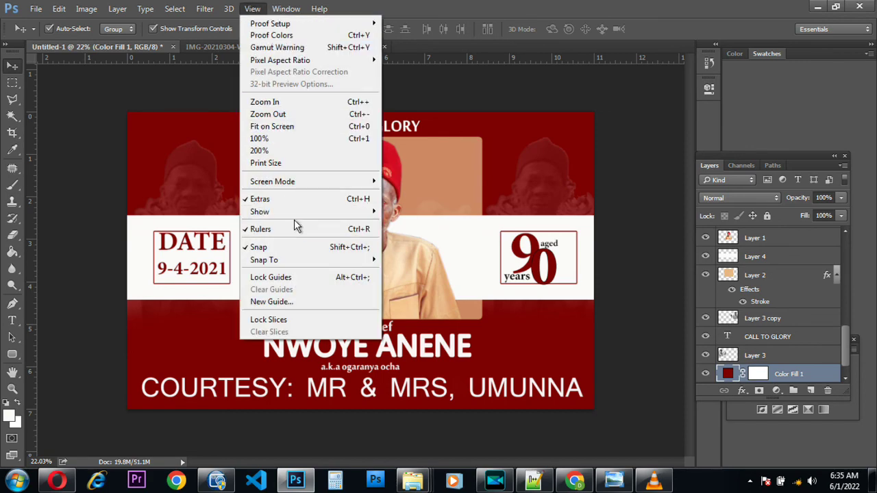
Show a grid over the poster
mouse_move(298, 214)
left_click(456, 250)
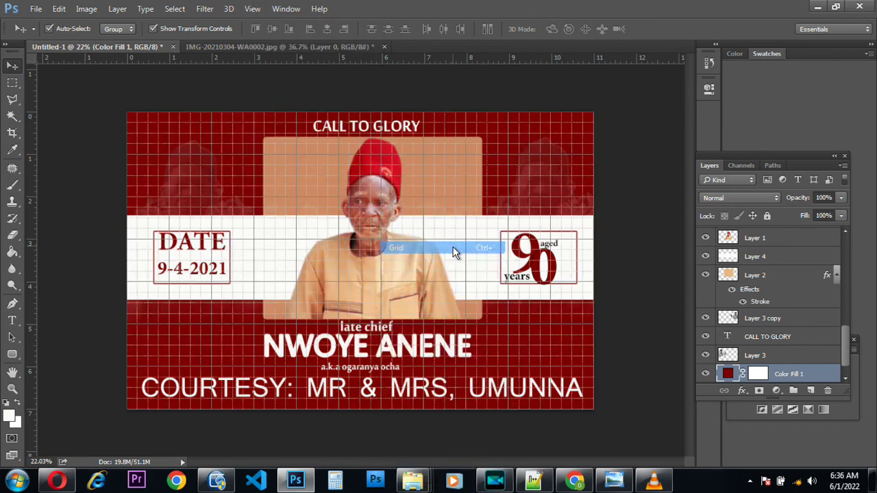
scroll(375, 188, "up", 3)
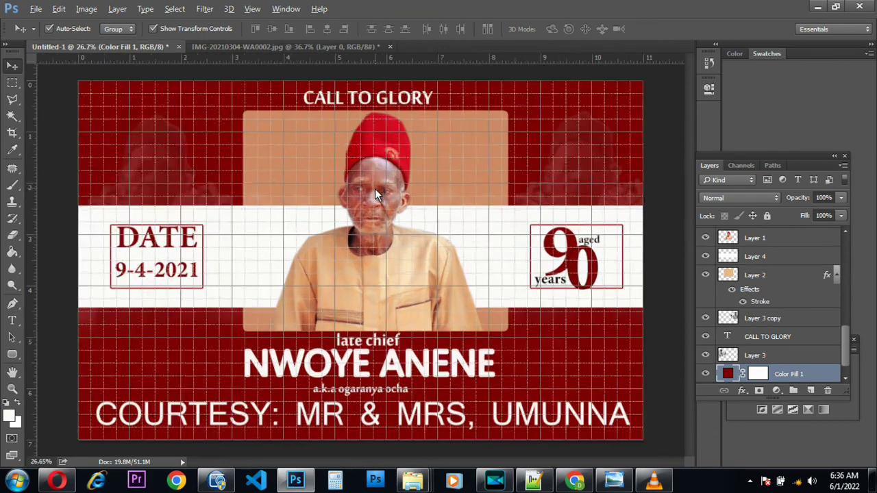
scroll(335, 118, "up", 5)
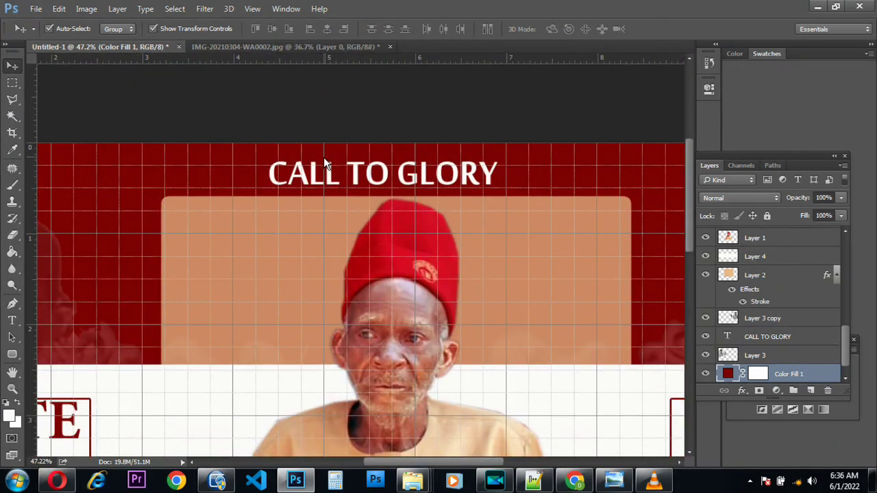
Move the CALL TO GLORY title until it is centred over the peach panel
left_click(332, 180)
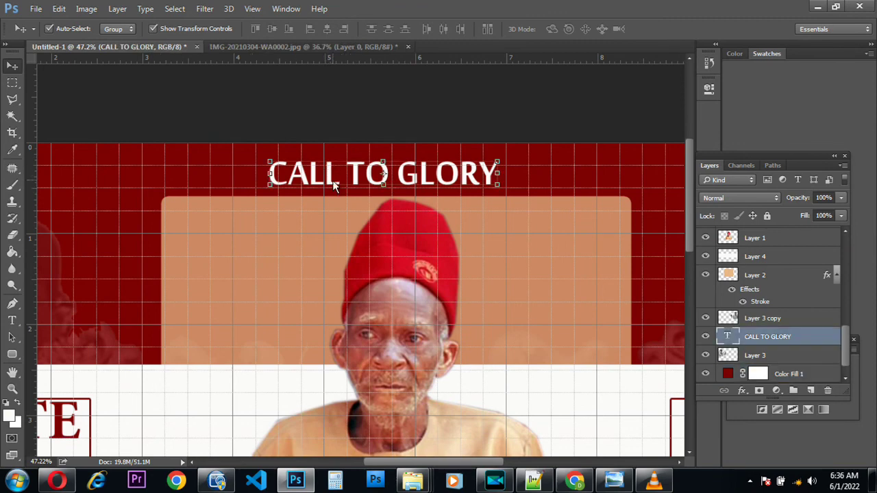
left_click_drag(333, 180, 278, 181)
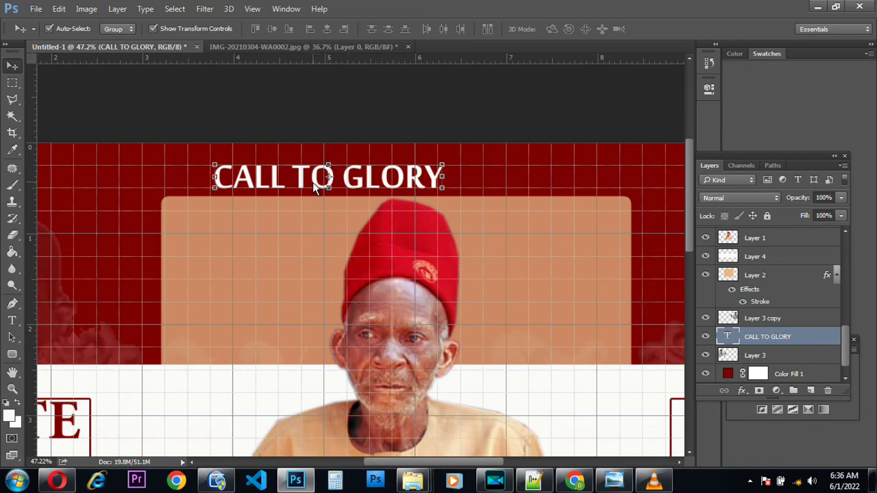
key("Left")
key("Left")
key("Left")
key("Left")
key("Left")
key("Left")
key("Left")
key("Left")
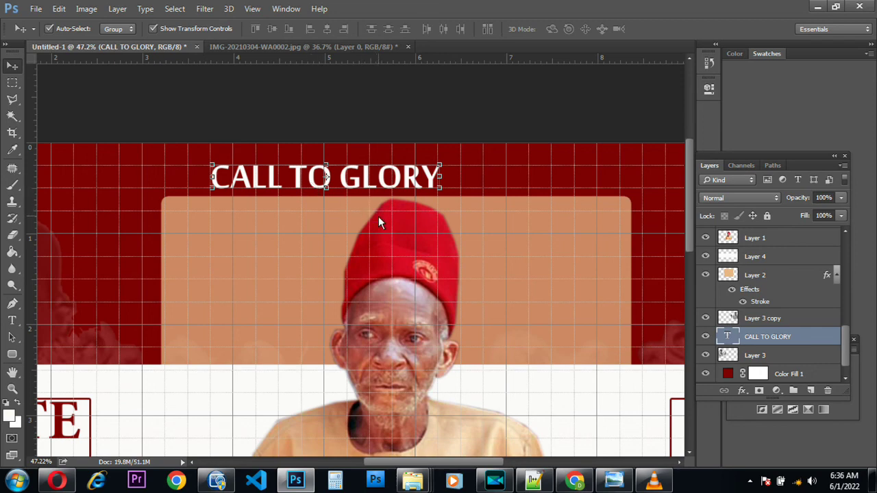
left_click_drag(368, 185, 389, 191)
scroll(383, 213, "down", 1)
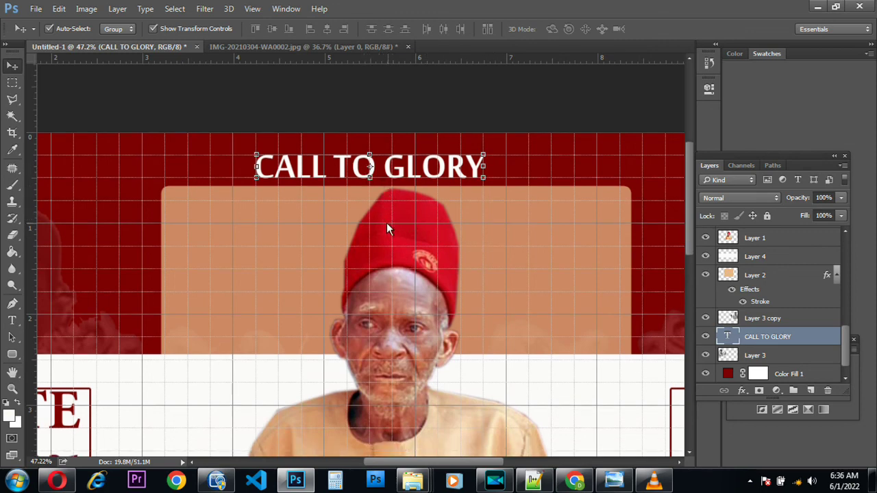
Reposition the elder's photo with Ctrl+T so it is centred in the peach panel, around X 1641 px
left_click(384, 227)
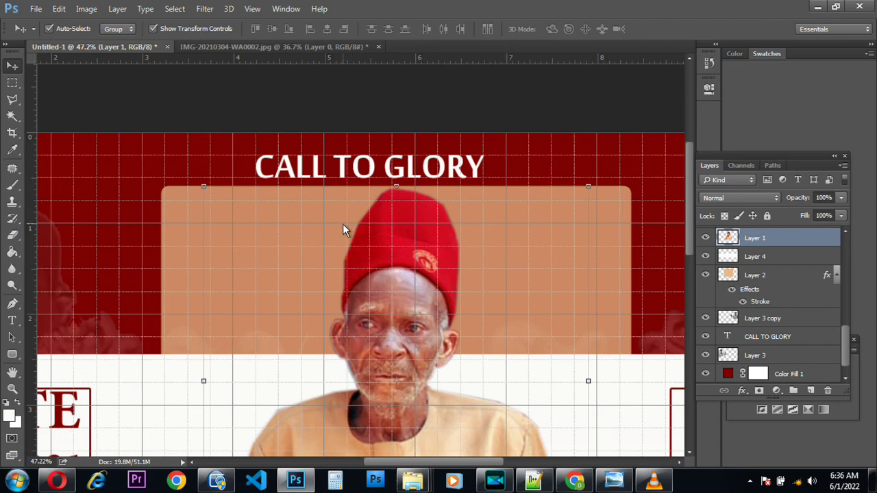
key("ctrl+t")
left_click_drag(371, 176, 377, 210)
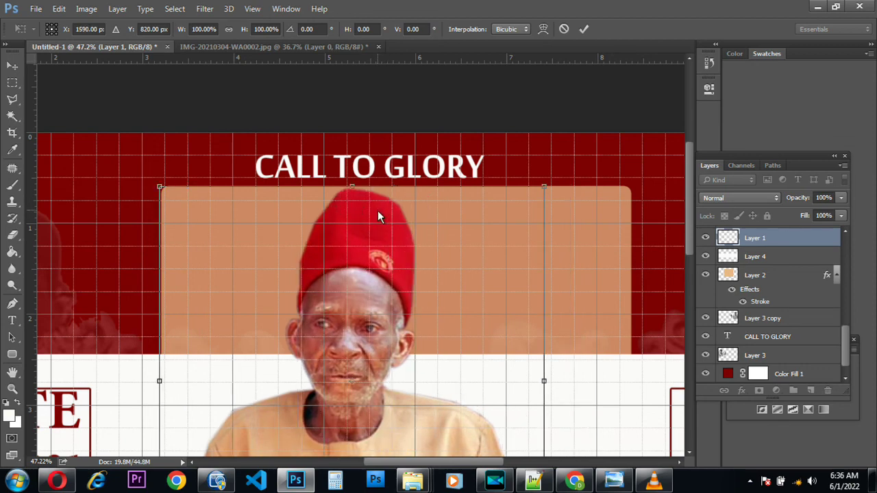
left_click_drag(392, 211, 372, 169)
key("Right")
key("Right")
key("Right")
key("Right")
key("Right")
key("Right")
key("Right")
key("Right")
key("Right")
key("Right")
key("Right")
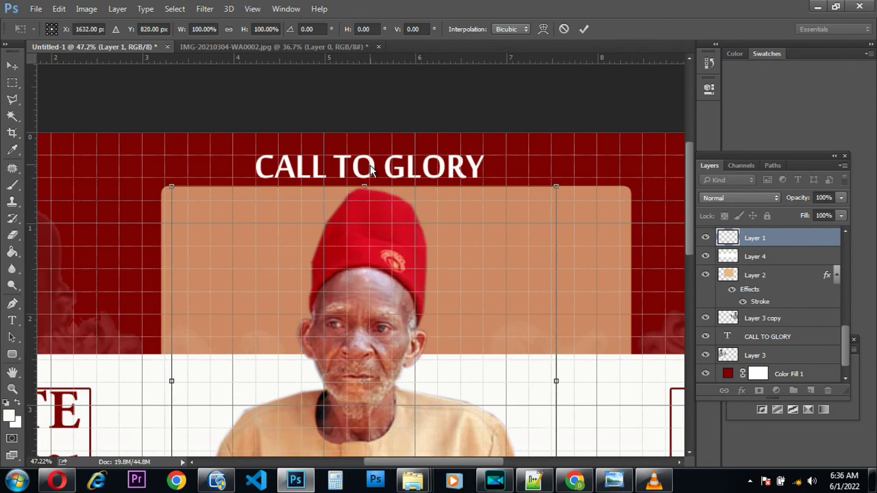
key("Right")
key("Right")
key("Right")
key("Right")
key("Right")
key("Right")
key("Return")
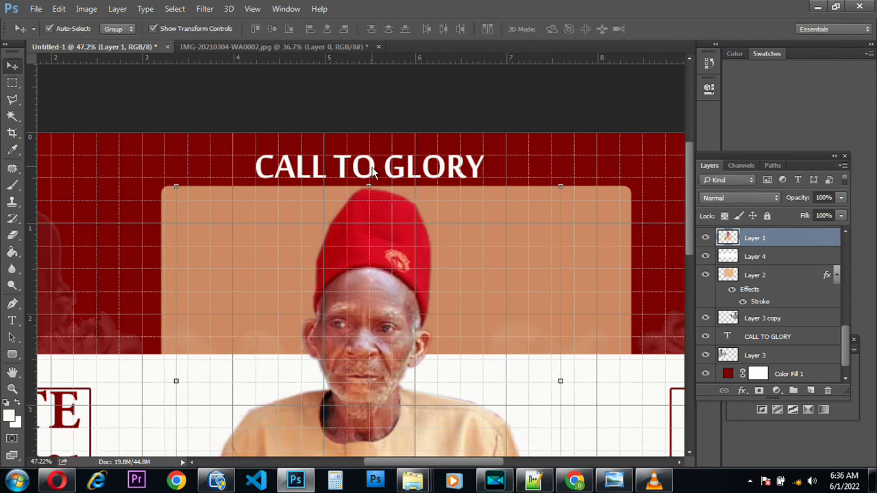
left_click(371, 172)
left_click(391, 294)
scroll(394, 301, "down", 10)
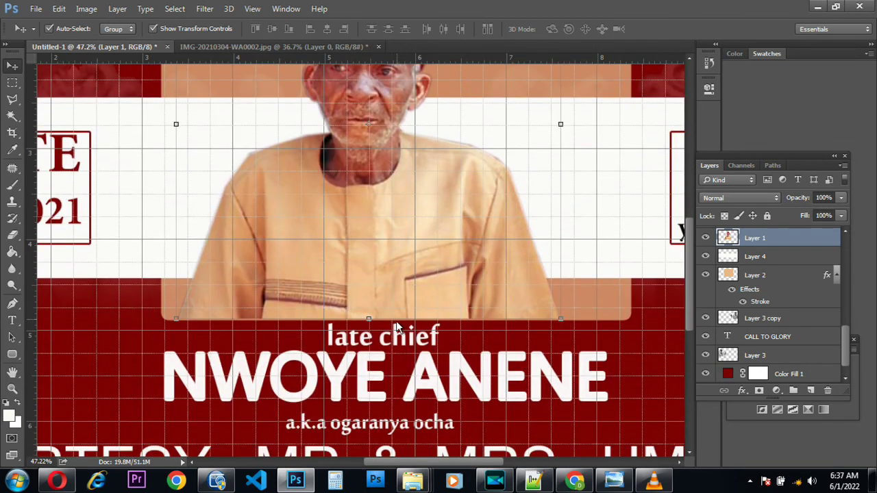
Centre the late chief, elder's name and COURTESY text lines under the photo
left_click(404, 344)
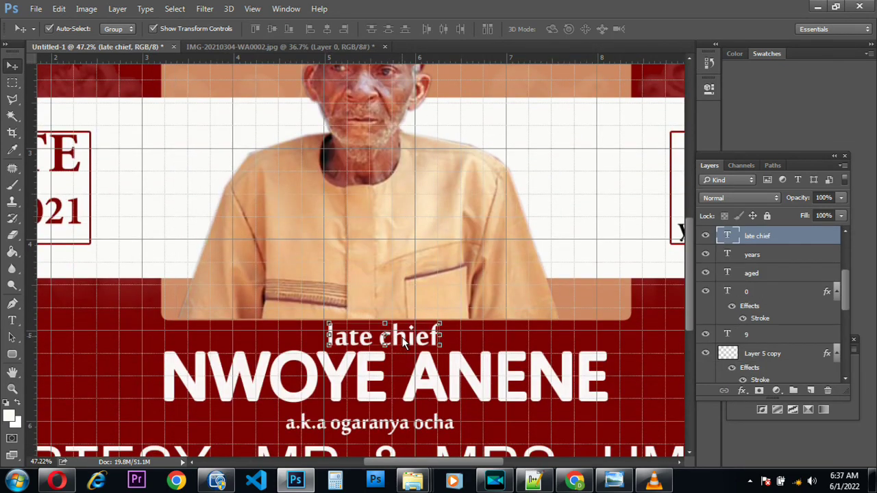
left_click_drag(405, 345, 385, 334)
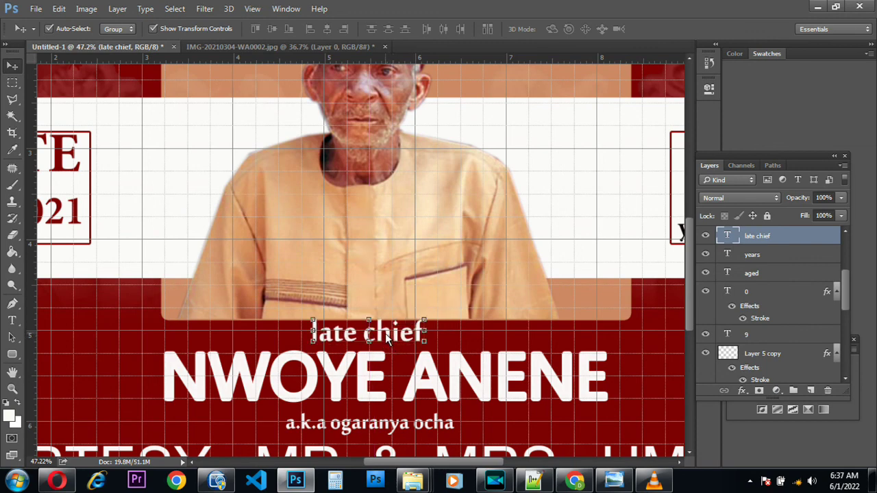
left_click(382, 293)
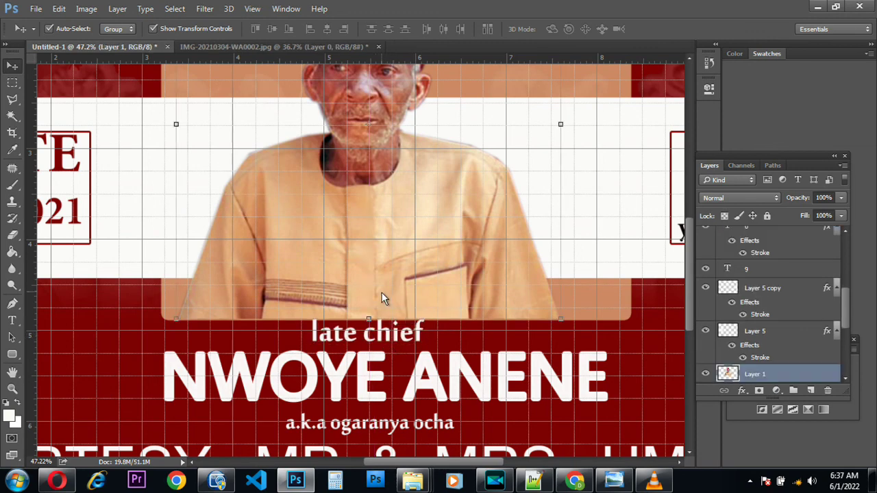
left_click(379, 388)
left_click_drag(368, 389, 363, 394)
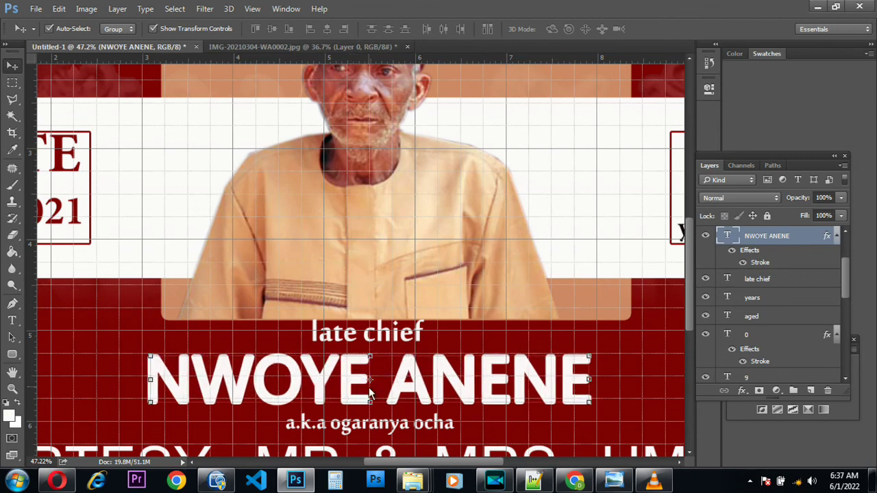
scroll(384, 395, "down", 1)
left_click(382, 402)
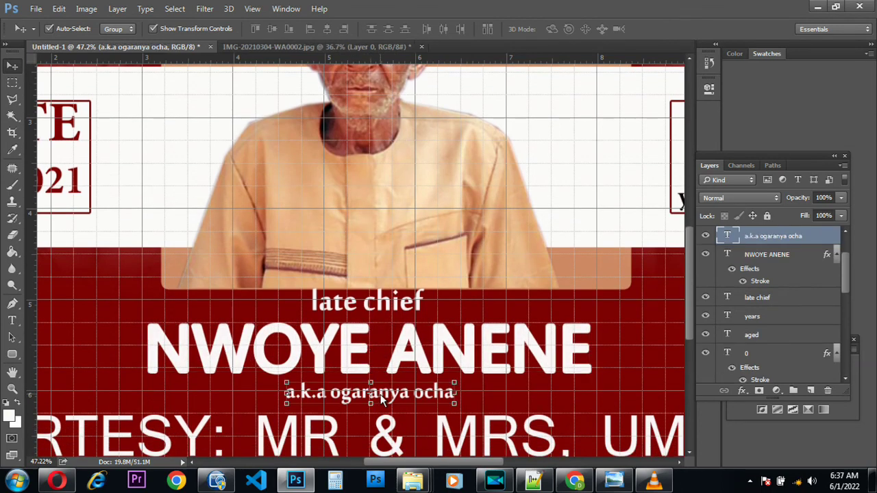
scroll(391, 425, "down", 1)
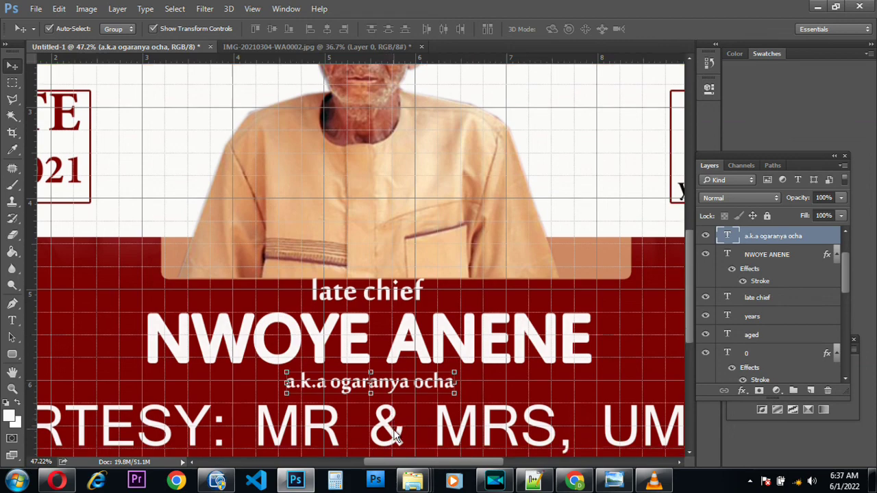
left_click(390, 427)
left_click_drag(390, 427, 386, 427)
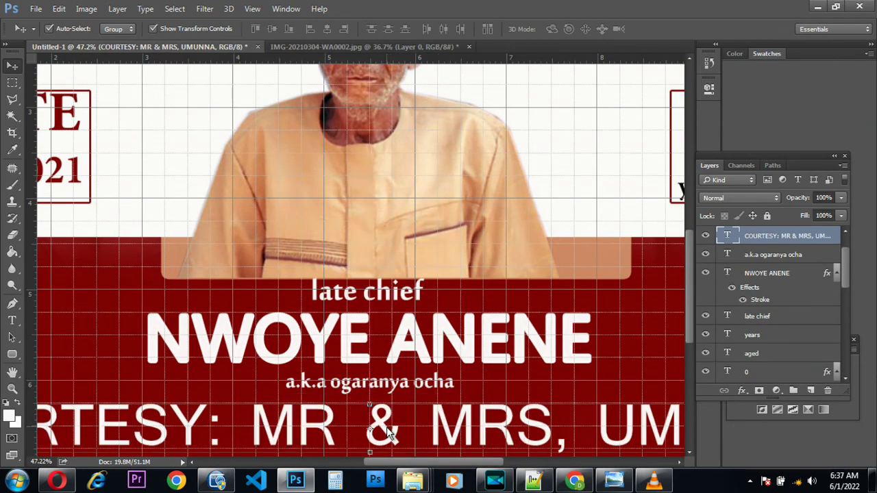
Hide the grid overlay with Ctrl+' to preview the finished poster
scroll(397, 403, "down", 7)
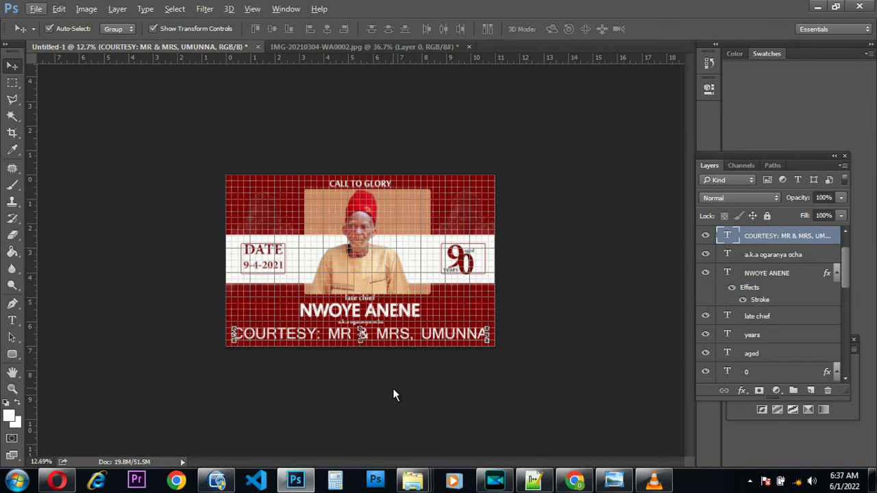
key("ctrl+apostrophe")
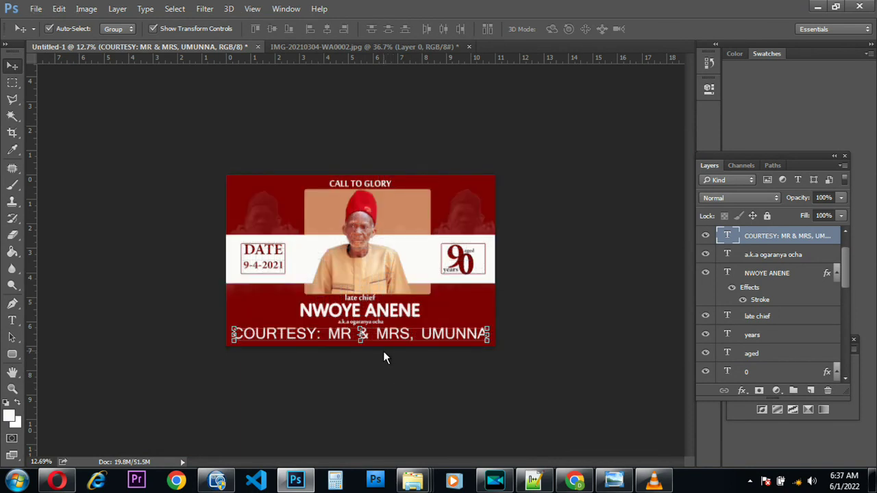
scroll(383, 351, "up", 2)
key("alt")
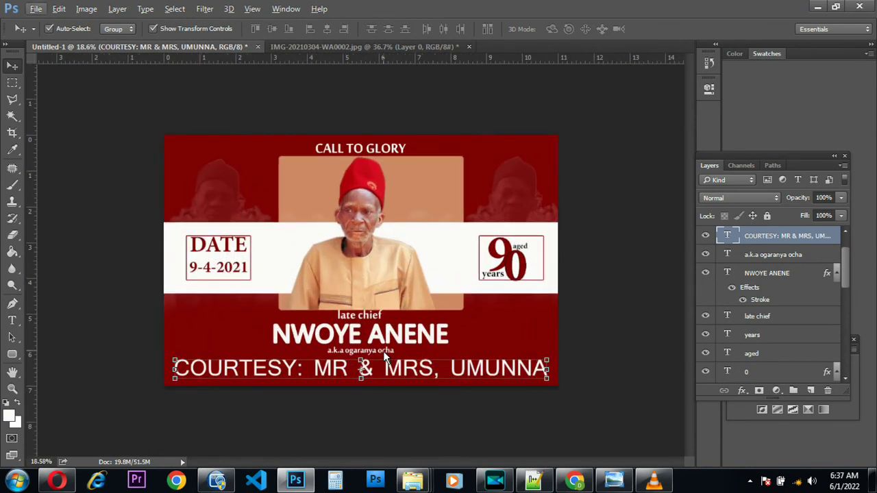